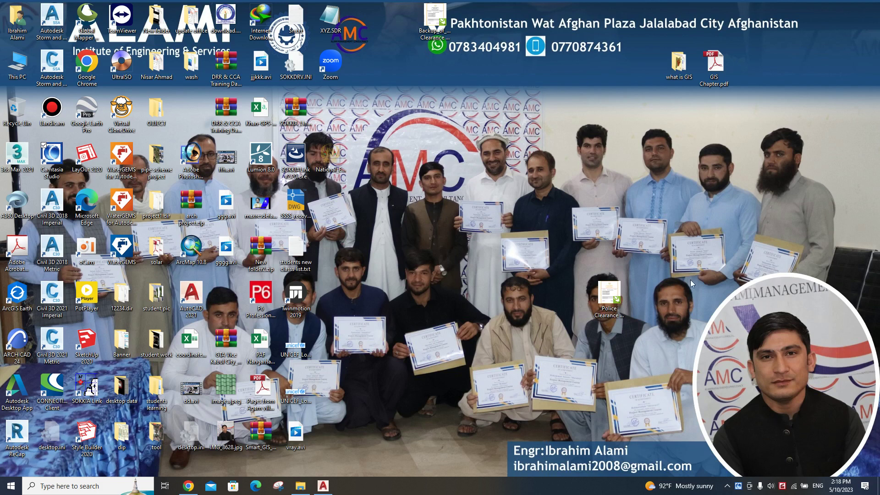
- Refresh the desktop, bring AutoCAD to the front, then restore and maximise its window
{"action": "right_click", "coordinate": [693, 228]}
{"action": "left_click", "coordinate": [717, 270]}
{"action": "left_click", "coordinate": [331, 486]}
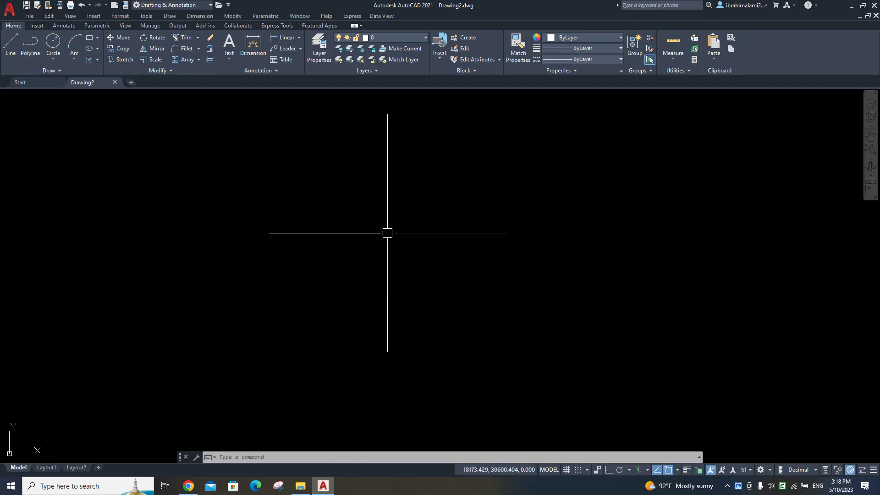
{"action": "left_click", "coordinate": [862, 7]}
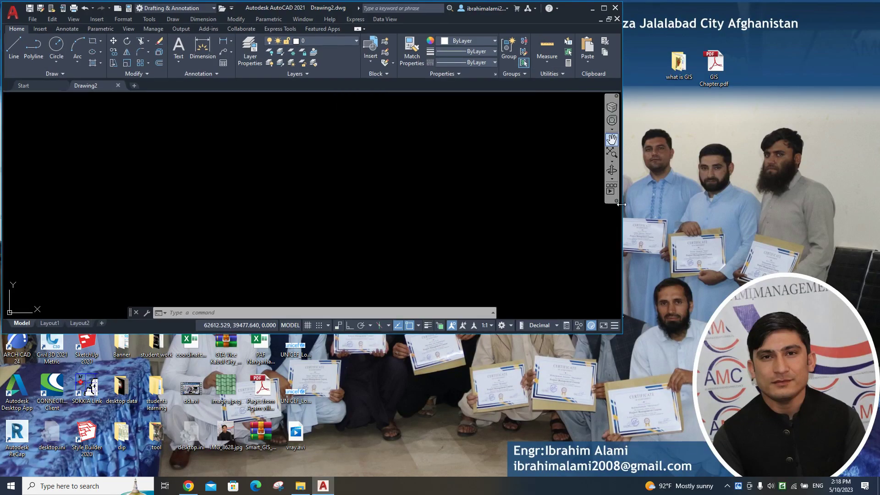
{"action": "left_click", "coordinate": [604, 8]}
- Drag several crossing selection windows across the empty Drawing2 canvas
{"action": "left_click", "coordinate": [497, 199]}
{"action": "left_click", "coordinate": [417, 280]}
{"action": "left_click", "coordinate": [580, 189]}
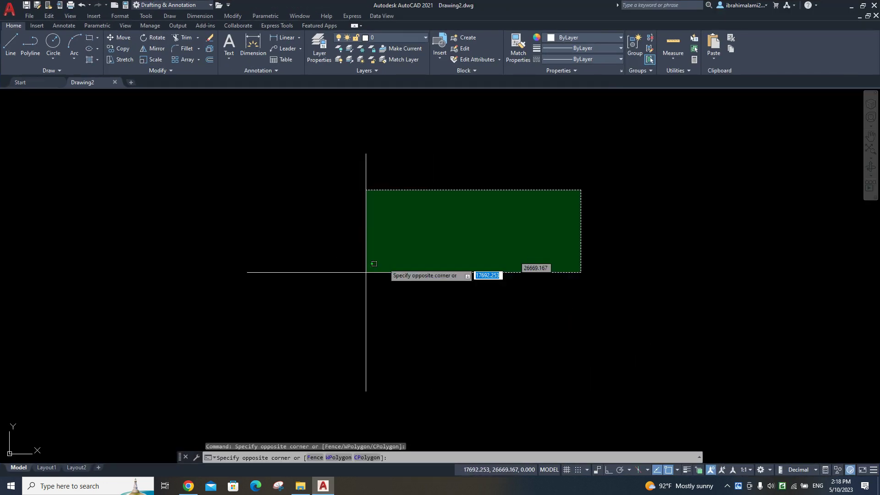
{"action": "left_click", "coordinate": [367, 262]}
{"action": "left_click", "coordinate": [401, 257]}
{"action": "left_click", "coordinate": [334, 311]}
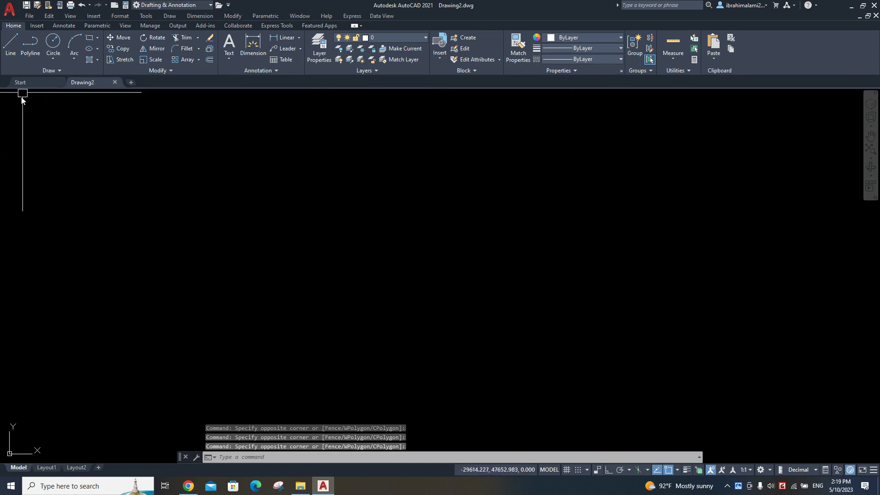
{"action": "left_click", "coordinate": [544, 186]}
{"action": "left_click", "coordinate": [326, 309]}
- Try a window selection, then cancel all pending prompts with Esc
{"action": "left_click", "coordinate": [316, 291]}
{"action": "left_click", "coordinate": [590, 174]}
{"action": "left_click", "coordinate": [560, 185]}
{"action": "key", "text": "Escape"}
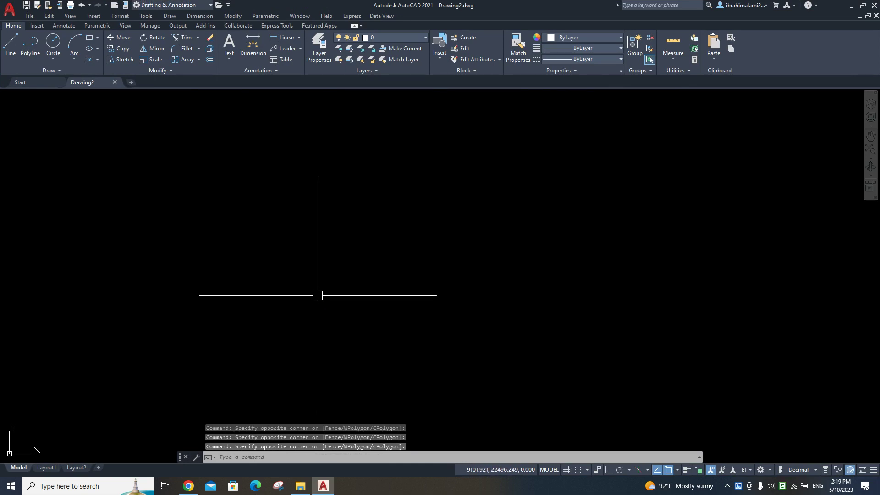
{"action": "key", "text": "Escape"}
{"action": "left_click", "coordinate": [436, 226]}
{"action": "key", "text": "Escape"}
{"action": "key", "text": "Escape"}
{"action": "key", "text": "Escape"}
- Using UN, set Drawing2 units to Decimal, 0.000 precision, Centimeters insertion scale
{"action": "type", "text": "un"}
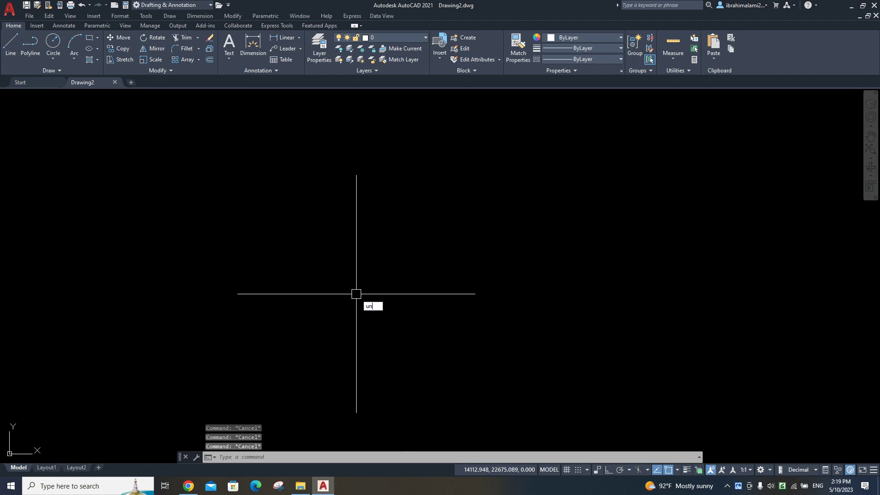
{"action": "key", "text": "Return"}
{"action": "left_click", "coordinate": [481, 170]}
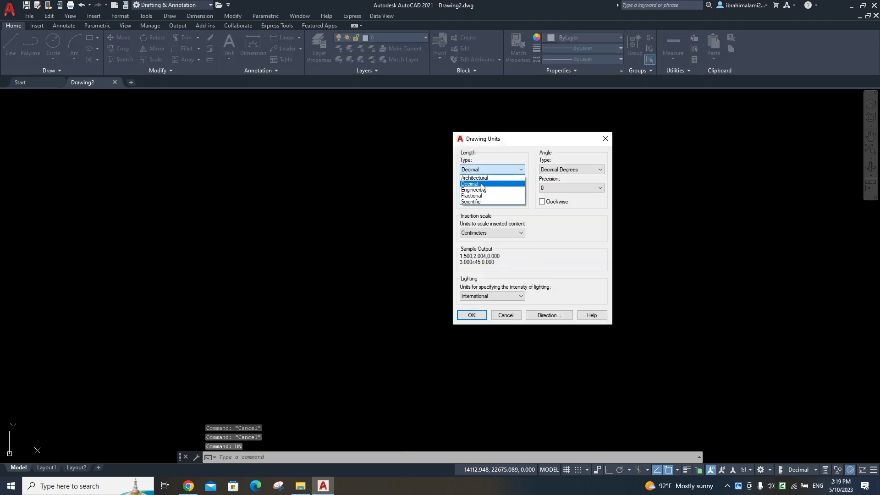
{"action": "left_click", "coordinate": [482, 184]}
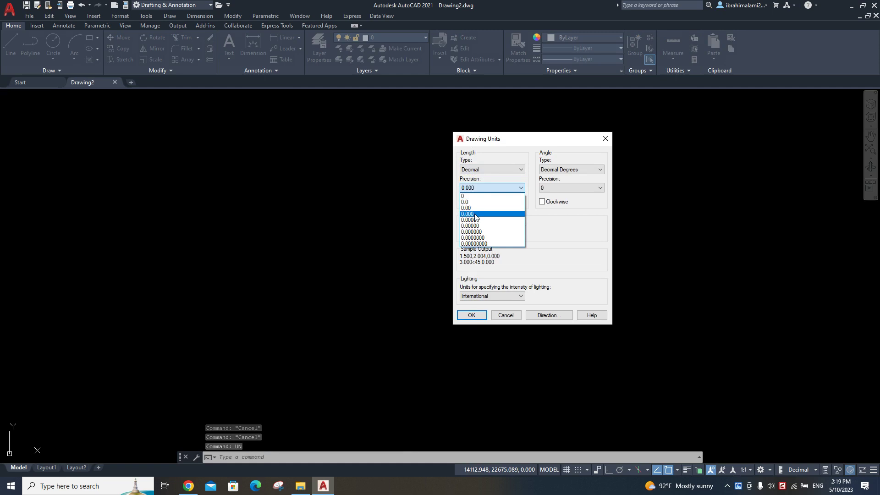
{"action": "left_click", "coordinate": [474, 214]}
{"action": "left_click", "coordinate": [500, 234]}
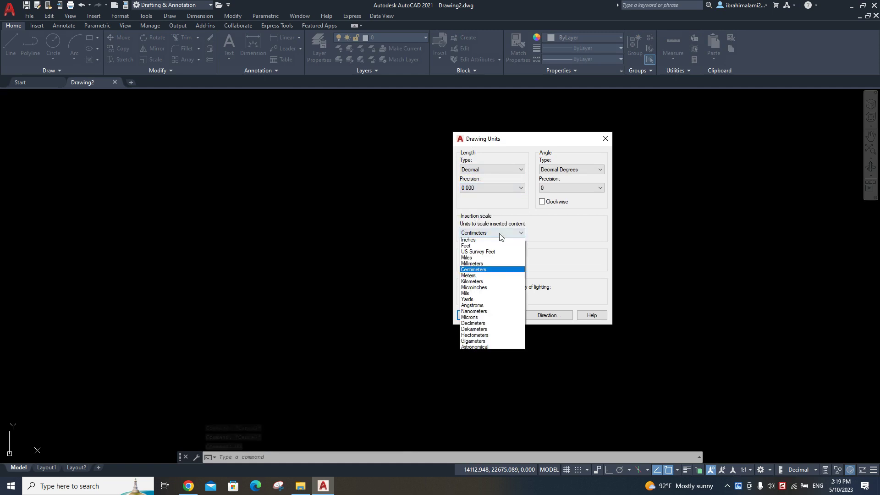
{"action": "left_click", "coordinate": [504, 269]}
{"action": "key", "text": "Return"}
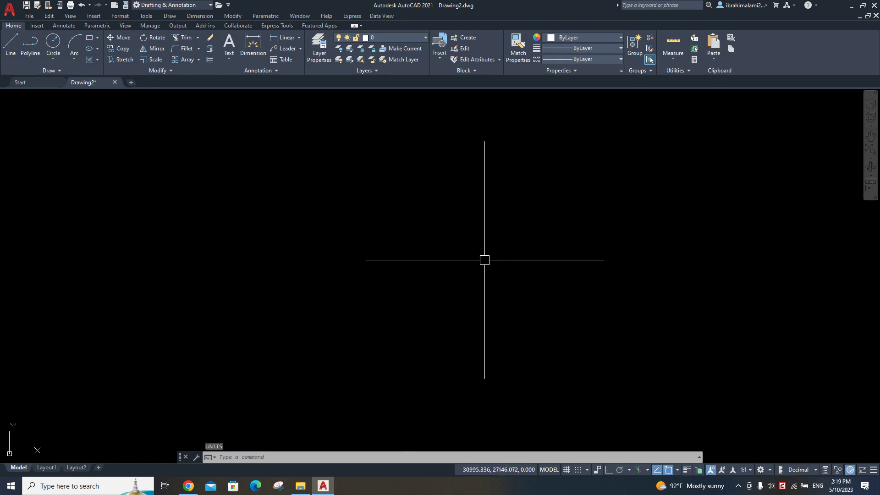
- Start a line with L, place its first point, and pan to keep it in view
{"action": "type", "text": "l"}
{"action": "key", "text": "Return"}
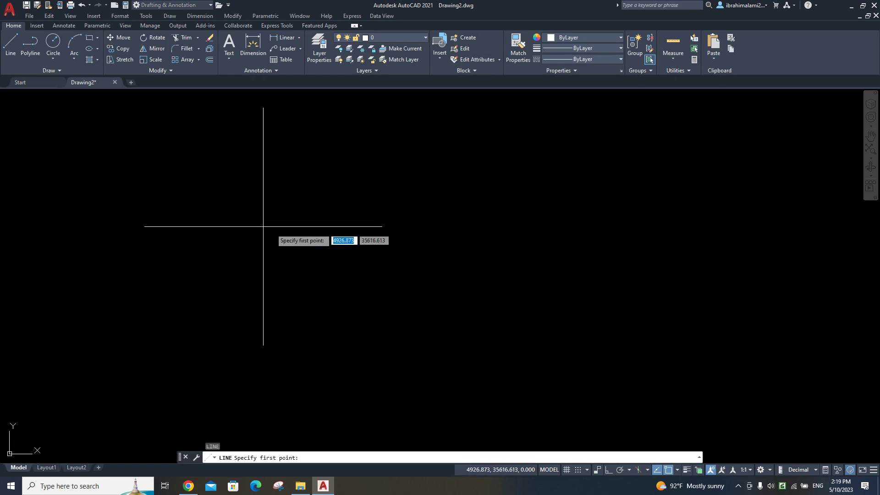
{"action": "left_click", "coordinate": [263, 226]}
{"action": "scroll", "coordinate": [413, 241], "scroll_direction": "up", "scroll_amount": 3}
{"action": "middle_click_drag", "start_coordinate": [348, 241], "coordinate": [756, 261]}
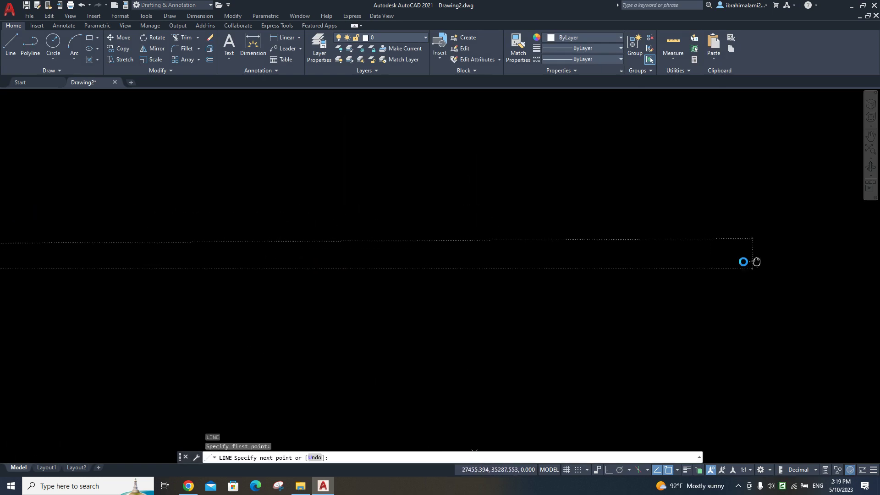
{"action": "middle_click_drag", "start_coordinate": [301, 258], "coordinate": [793, 261]}
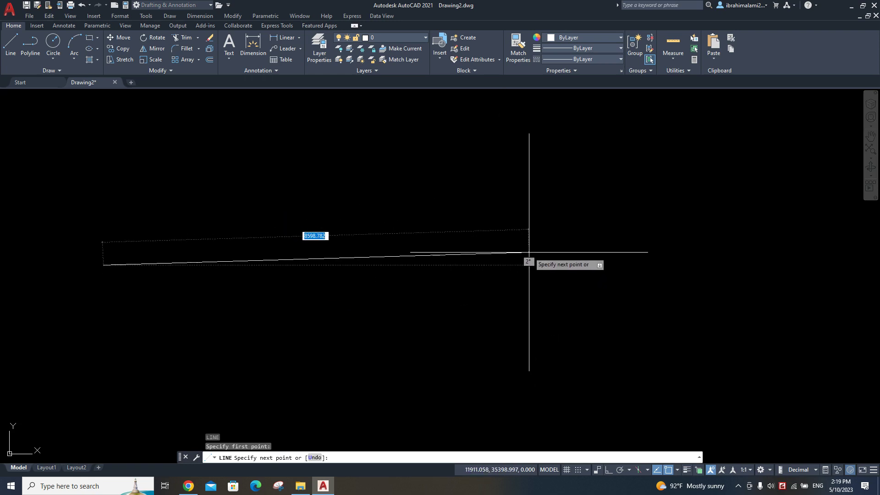
{"action": "middle_click_drag", "start_coordinate": [349, 256], "coordinate": [566, 269]}
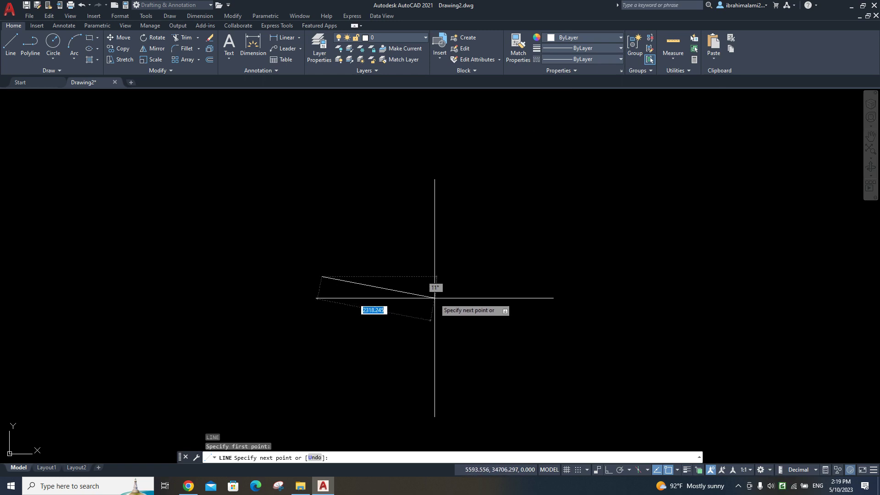
{"action": "mouse_move", "coordinate": [436, 249]}
{"action": "middle_mouse_down"}
{"action": "mouse_move", "coordinate": [564, 182]}
{"action": "mouse_move", "coordinate": [590, 301]}
{"action": "mouse_move", "coordinate": [465, 271]}
{"action": "middle_mouse_up"}
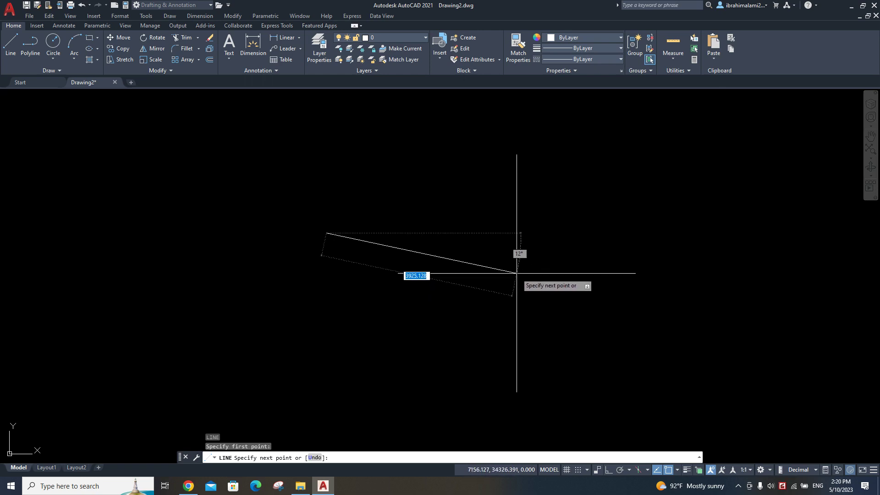
- With Ortho on, complete the horizontal line at a length of 5000
{"action": "key", "text": "F8"}
{"action": "type", "text": "5000"}
{"action": "key", "text": "BackSpace"}
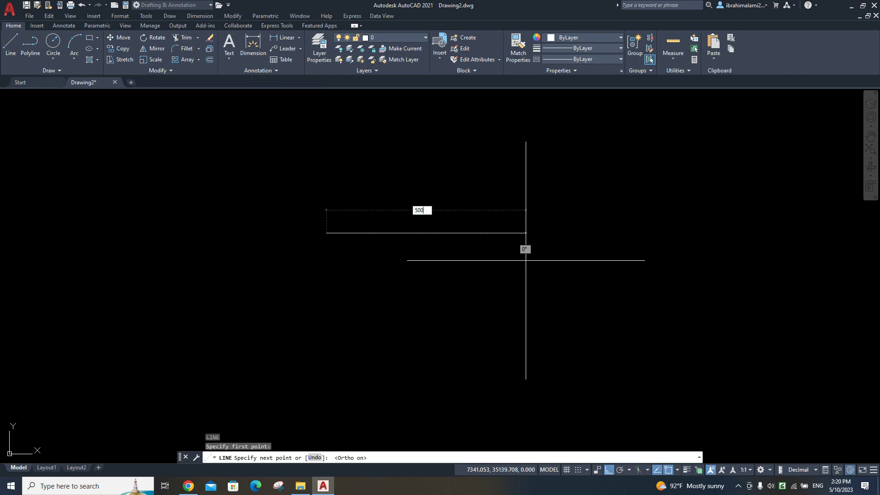
{"action": "key", "text": "BackSpace"}
{"action": "key", "text": "BackSpace"}
{"action": "key", "text": "BackSpace"}
{"action": "type", "text": "00"}
{"action": "type", "text": "0"}
{"action": "key", "text": "Return"}
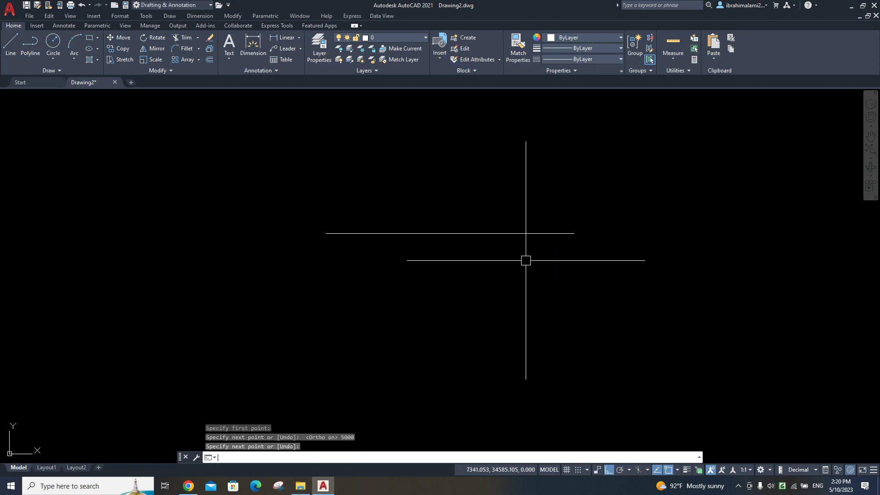
{"action": "key", "text": "Return"}
- Pan and zoom to frame the new 5000-unit line
{"action": "scroll", "coordinate": [449, 213], "scroll_direction": "up", "scroll_amount": 4}
{"action": "middle_click_drag", "start_coordinate": [391, 231], "coordinate": [487, 206]}
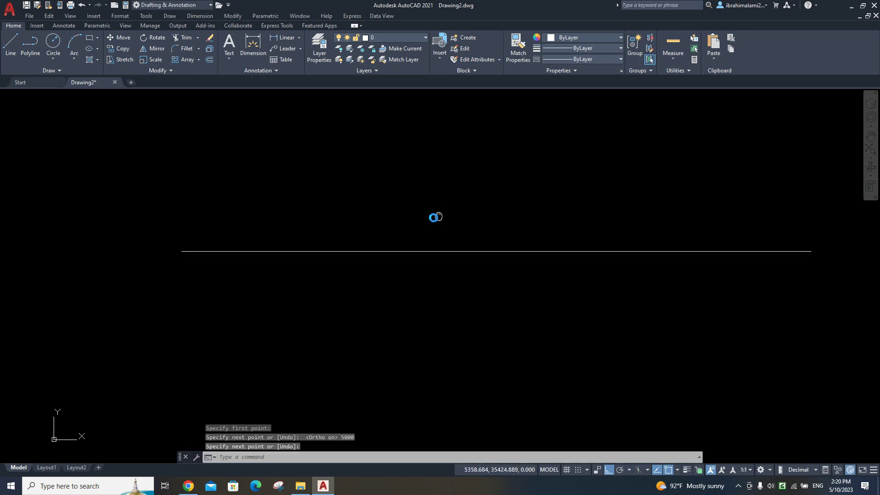
{"action": "scroll", "coordinate": [393, 212], "scroll_direction": "up", "scroll_amount": 5}
{"action": "scroll", "coordinate": [393, 212], "scroll_direction": "down", "scroll_amount": 3}
{"action": "middle_click_drag", "start_coordinate": [392, 213], "coordinate": [533, 145]}
{"action": "scroll", "coordinate": [493, 155], "scroll_direction": "down", "scroll_amount": 2}
- Crossing-select the 5000-unit line and delete it
{"action": "left_click", "coordinate": [492, 155]}
{"action": "left_click", "coordinate": [375, 248]}
{"action": "key", "text": "Delete"}
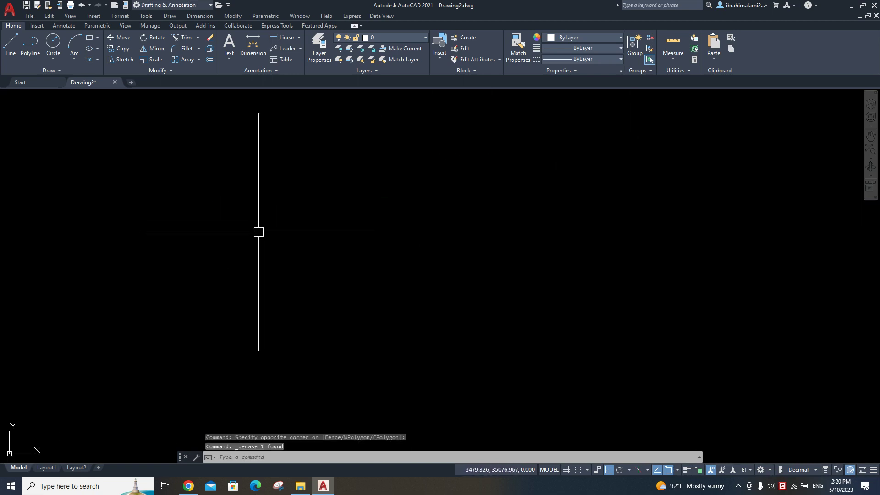
{"action": "scroll", "coordinate": [331, 206], "scroll_direction": "up", "scroll_amount": 3}
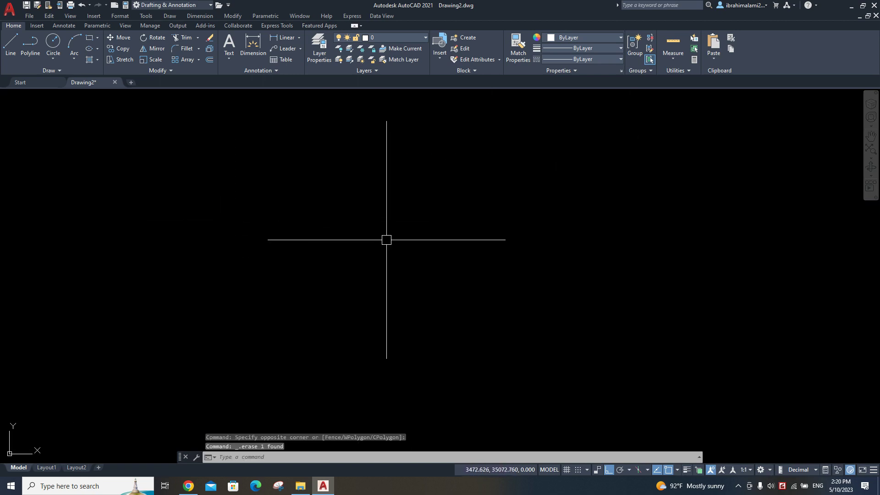
- Draw a horizontal line 10000 units long with the L command
{"action": "type", "text": "l"}
{"action": "key", "text": "Return"}
{"action": "left_click", "coordinate": [279, 264]}
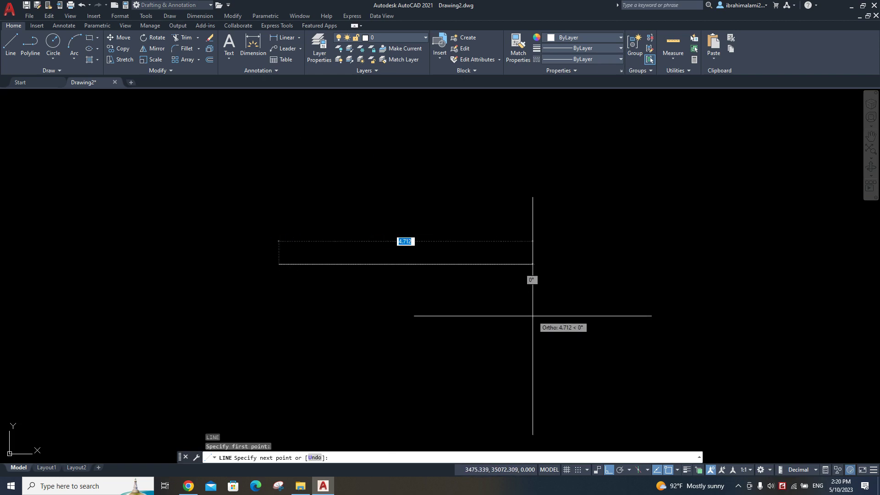
{"action": "type", "text": "10000"}
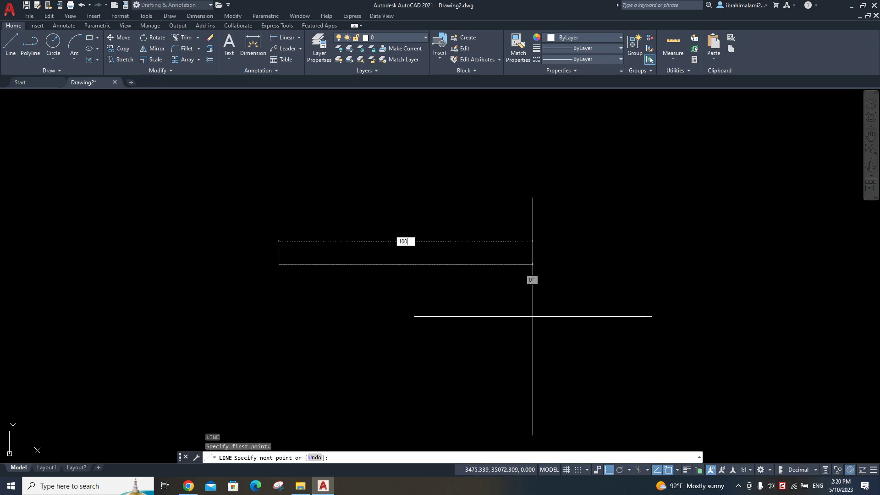
{"action": "key", "text": "Return"}
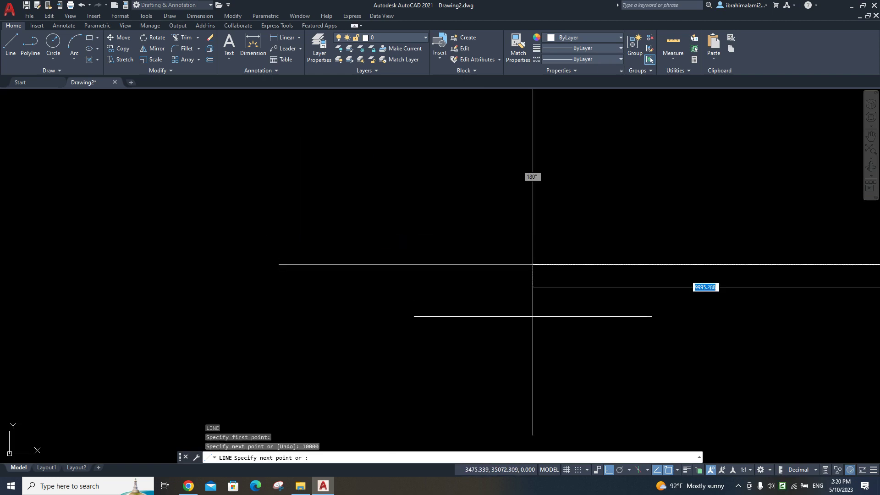
{"action": "key", "text": "Return"}
- Pan along the new 10000-unit line to view its full length
{"action": "mouse_move", "coordinate": [321, 231]}
{"action": "middle_mouse_down"}
{"action": "mouse_move", "coordinate": [419, 236]}
{"action": "mouse_move", "coordinate": [468, 257]}
{"action": "middle_mouse_up"}
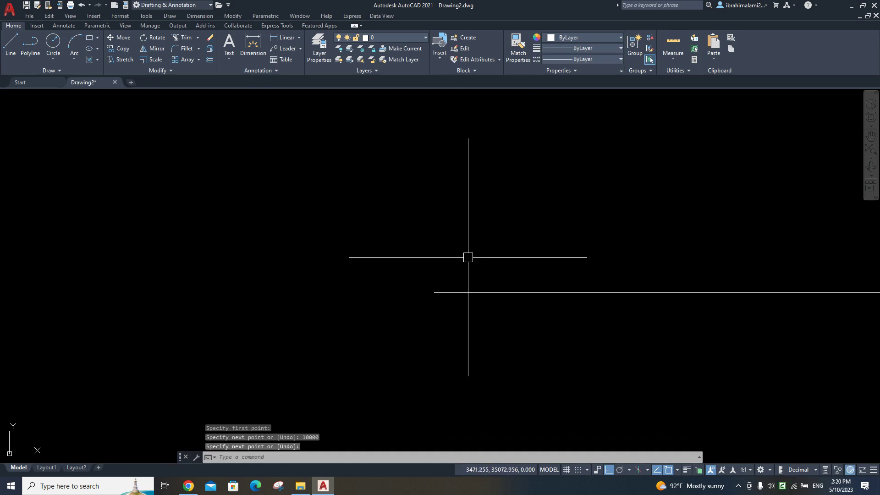
{"action": "mouse_move", "coordinate": [533, 269]}
{"action": "middle_mouse_down"}
{"action": "mouse_move", "coordinate": [142, 252]}
{"action": "mouse_move", "coordinate": [1, 282]}
{"action": "mouse_move", "coordinate": [174, 246]}
{"action": "mouse_move", "coordinate": [18, 212]}
{"action": "middle_mouse_up"}
{"action": "middle_click_drag", "start_coordinate": [17, 246], "coordinate": [486, 297]}
{"action": "middle_click_drag", "start_coordinate": [203, 292], "coordinate": [234, 249]}
{"action": "mouse_move", "coordinate": [488, 341]}
{"action": "middle_mouse_down"}
{"action": "mouse_move", "coordinate": [434, 302]}
{"action": "mouse_move", "coordinate": [411, 268]}
{"action": "middle_mouse_up"}
{"action": "scroll", "coordinate": [399, 301], "scroll_direction": "down", "scroll_amount": 4}
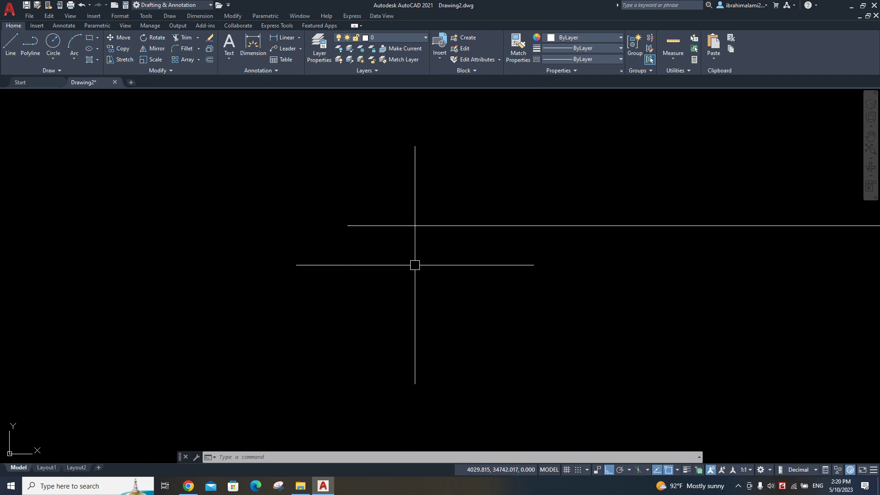
{"action": "type", "text": "un"}
{"action": "key", "text": "Return"}
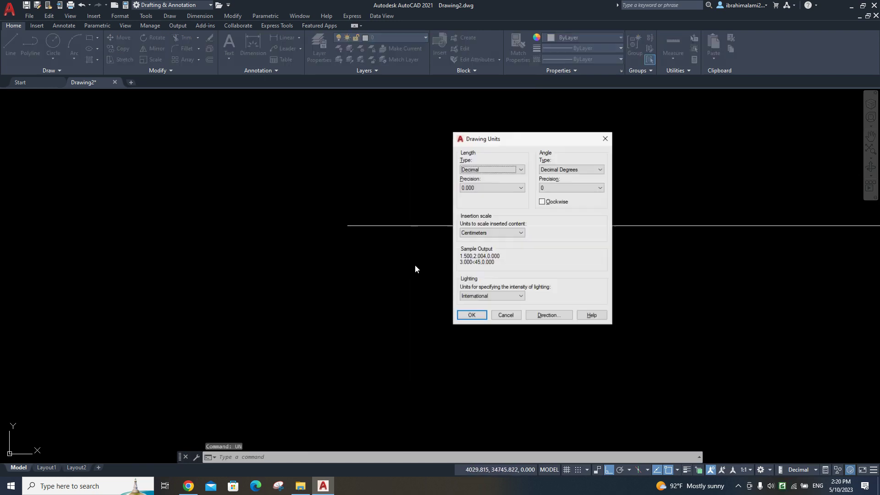
{"action": "left_click", "coordinate": [506, 315]}
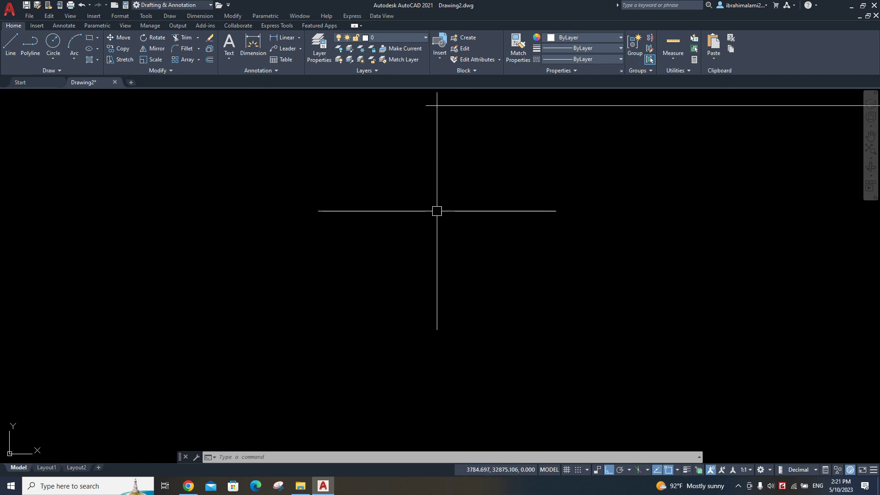
- Start LIMITS, correcting the typed command name, and keep the lower-left corner at 0,0
{"action": "type", "text": "LI"}
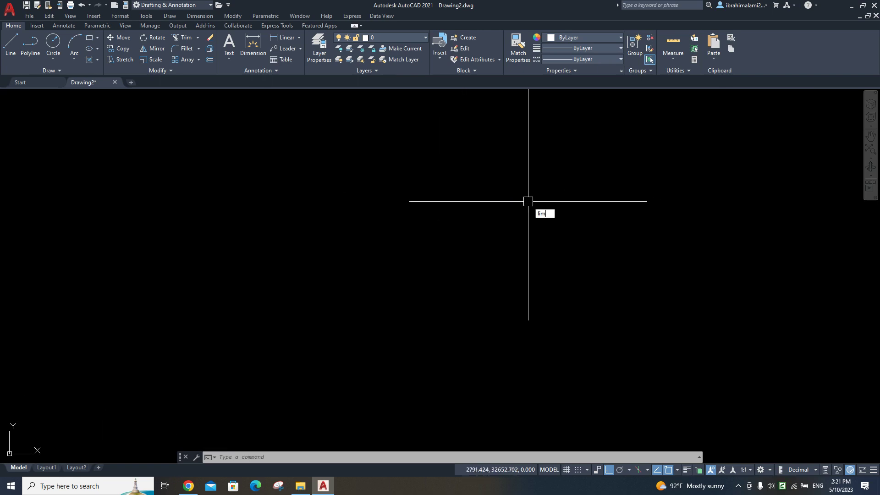
{"action": "type", "text": "MI"}
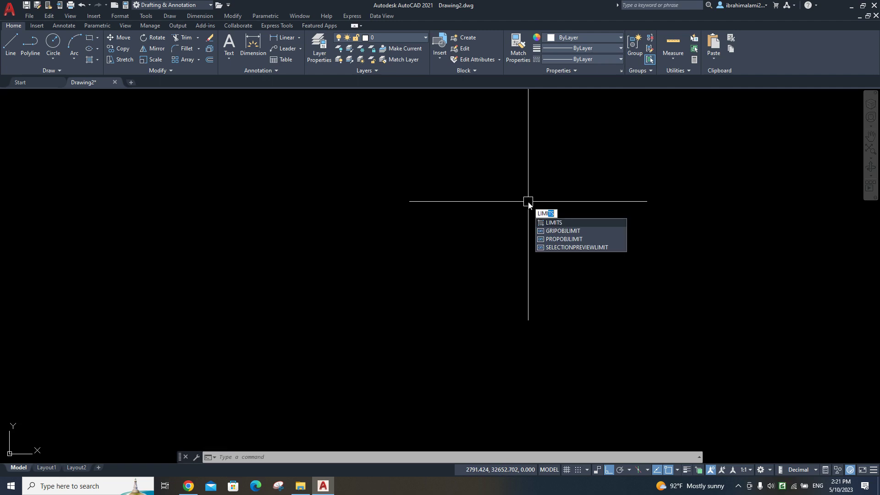
{"action": "key", "text": "Up"}
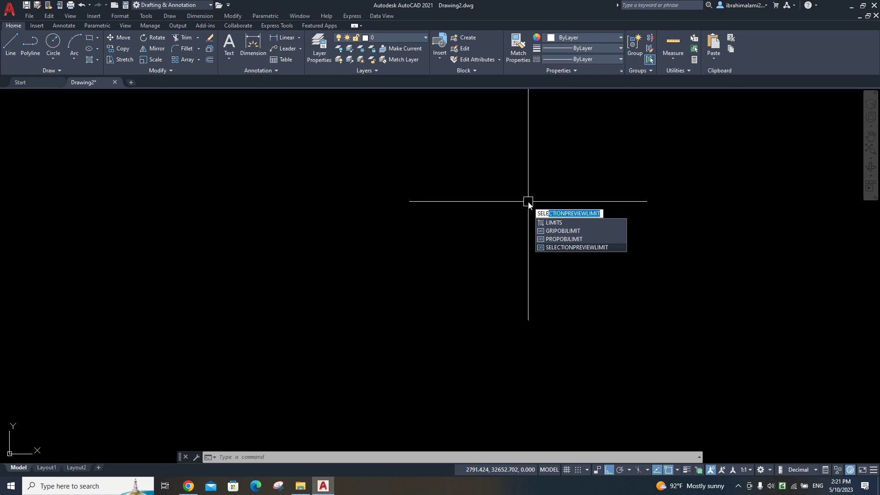
{"action": "key", "text": "BackSpace"}
{"action": "key", "text": "BackSpace"}
{"action": "key", "text": "BackSpace"}
{"action": "key", "text": "BackSpace"}
{"action": "type", "text": "LImi"}
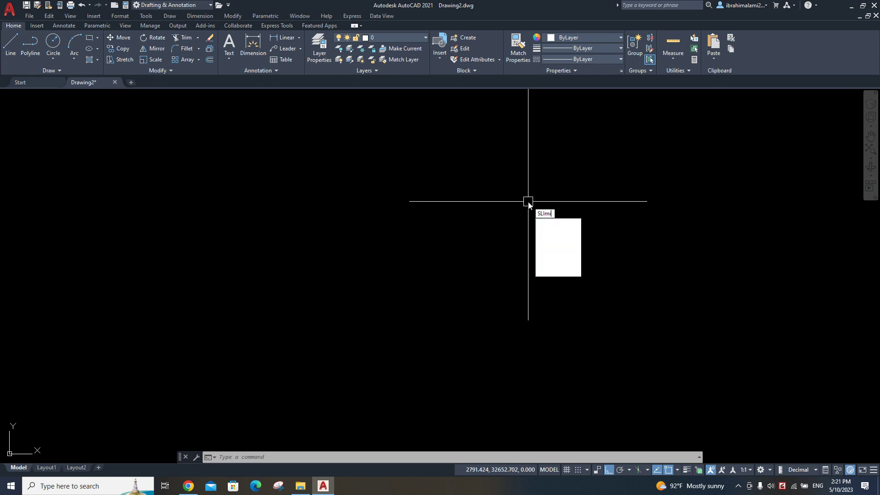
{"action": "key", "text": "BackSpace"}
{"action": "key", "text": "BackSpace"}
{"action": "key", "text": "BackSpace"}
{"action": "key", "text": "BackSpace"}
{"action": "type", "text": "LIMI"}
{"action": "key", "text": "Return"}
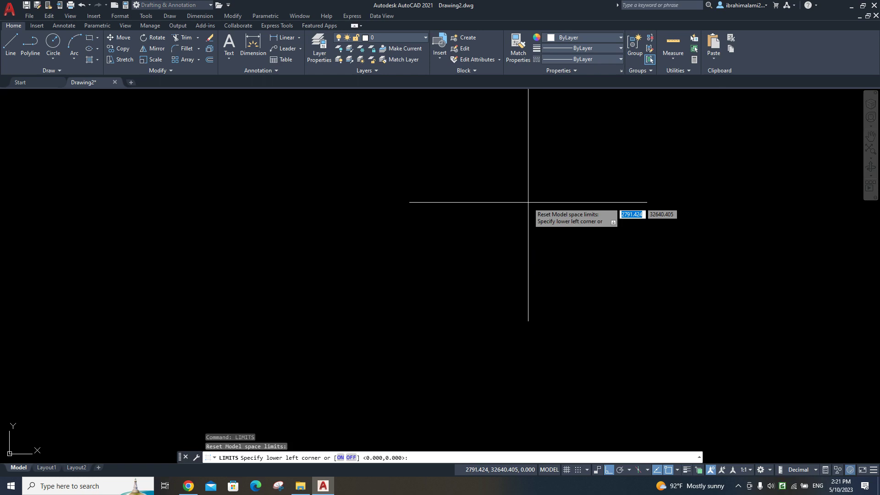
{"action": "key", "text": "Return"}
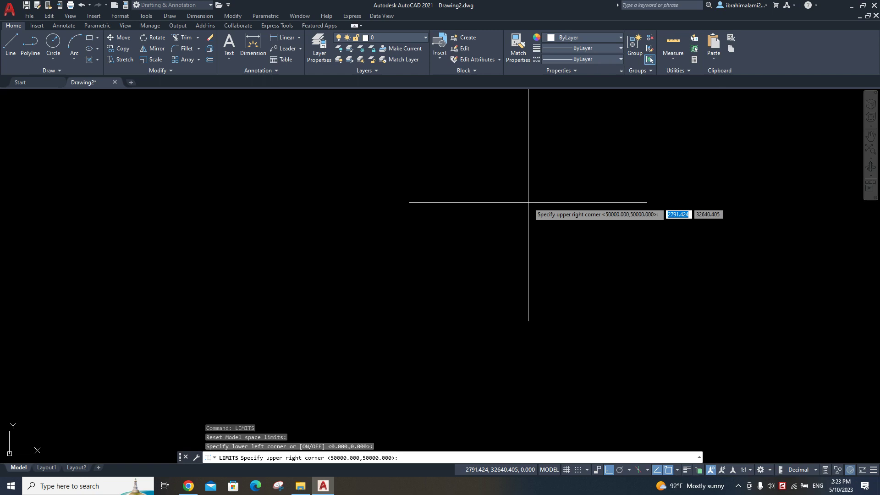
- Enter 20000,20000 as the upper-right corner of the model space limits
{"action": "type", "text": "2000"}
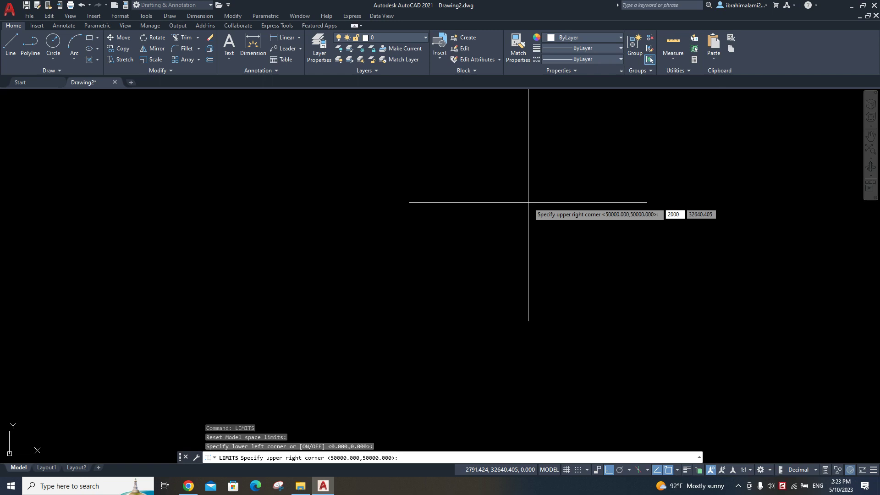
{"action": "type", "text": "0"}
{"action": "key", "text": "Tab"}
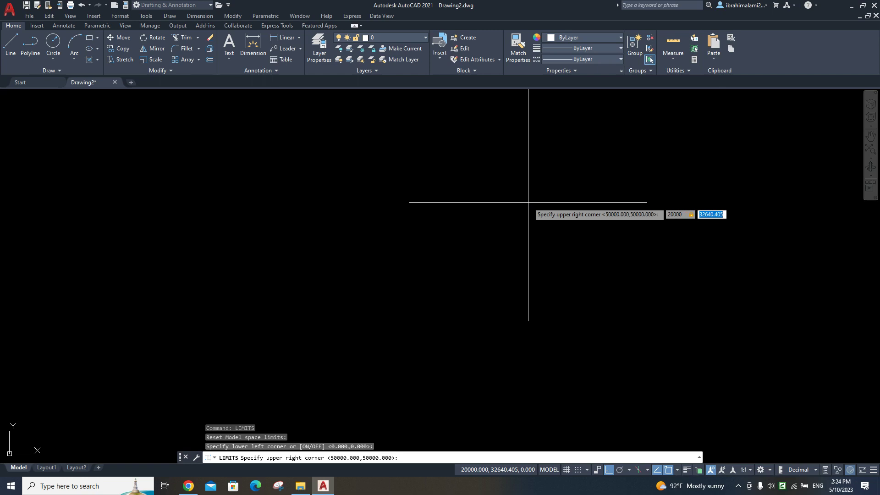
{"action": "type", "text": "2000"}
{"action": "type", "text": "0"}
{"action": "key", "text": "Return"}
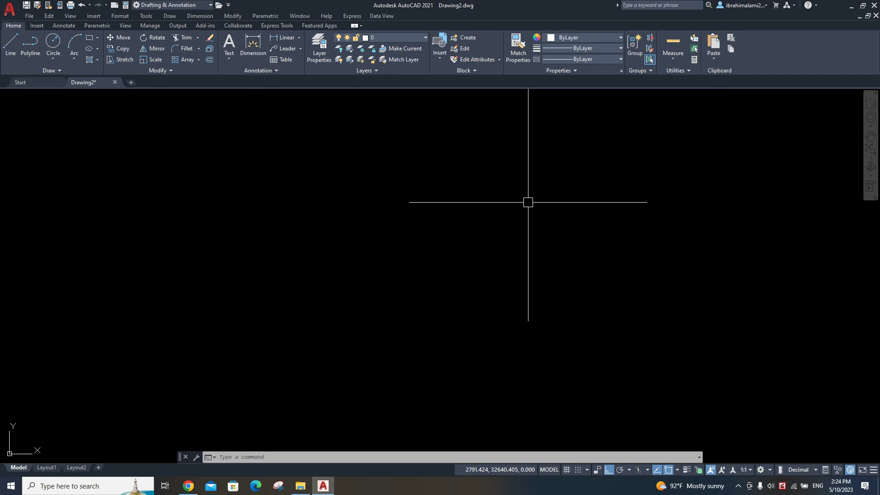
- Zoom to the drawing extents with Z, E, then pan and zoom to adjust
{"action": "type", "text": "z"}
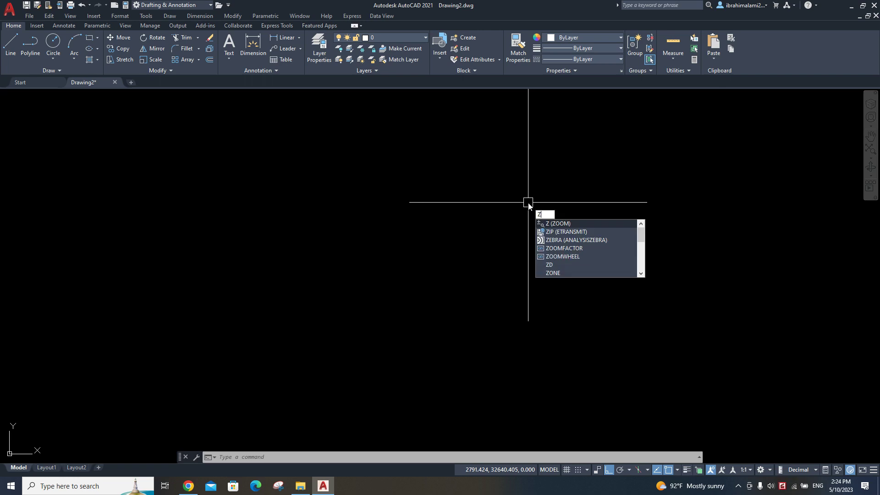
{"action": "key", "text": "Return"}
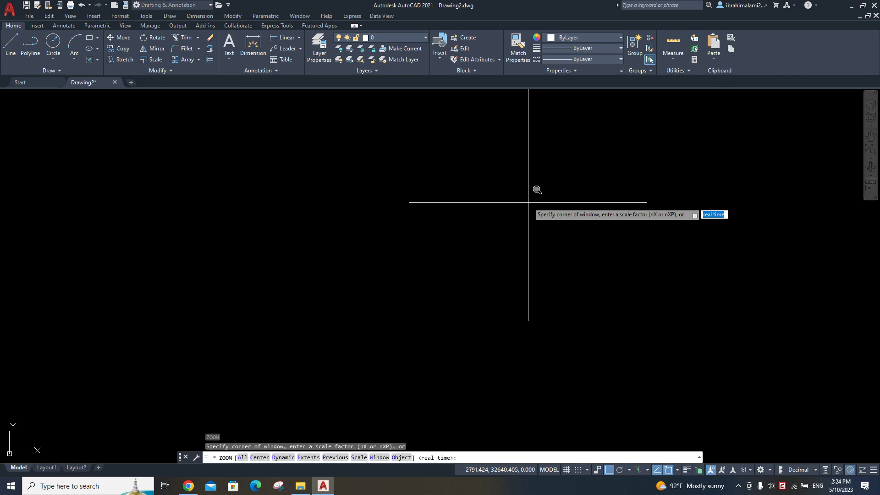
{"action": "type", "text": "e"}
{"action": "key", "text": "Return"}
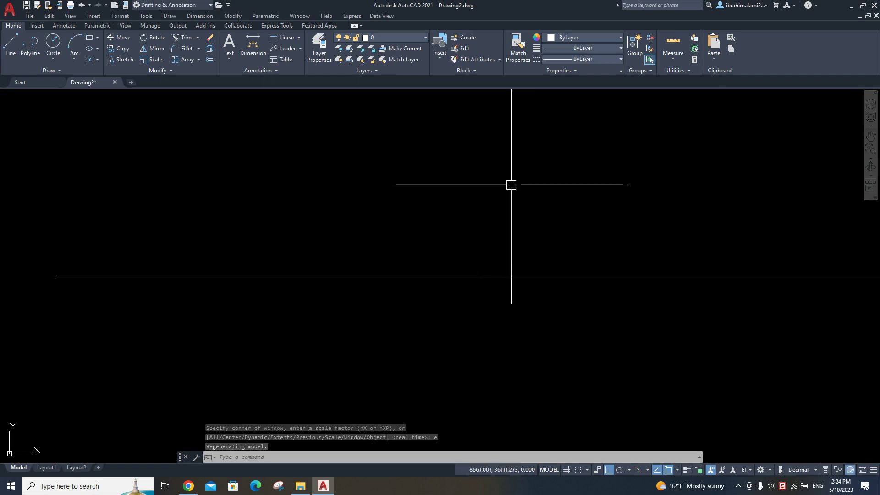
{"action": "scroll", "coordinate": [506, 191], "scroll_direction": "down", "scroll_amount": 2}
{"action": "middle_click_drag", "start_coordinate": [504, 192], "coordinate": [498, 163]}
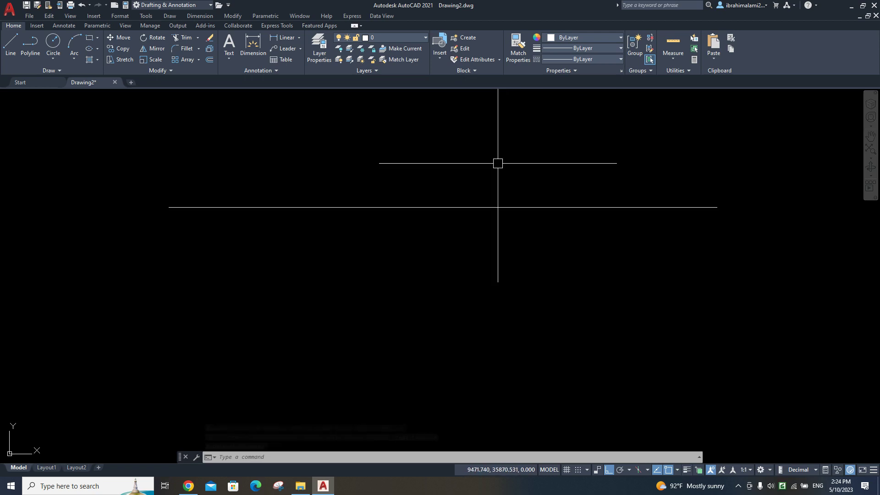
{"action": "middle_click_drag", "start_coordinate": [472, 234], "coordinate": [505, 223]}
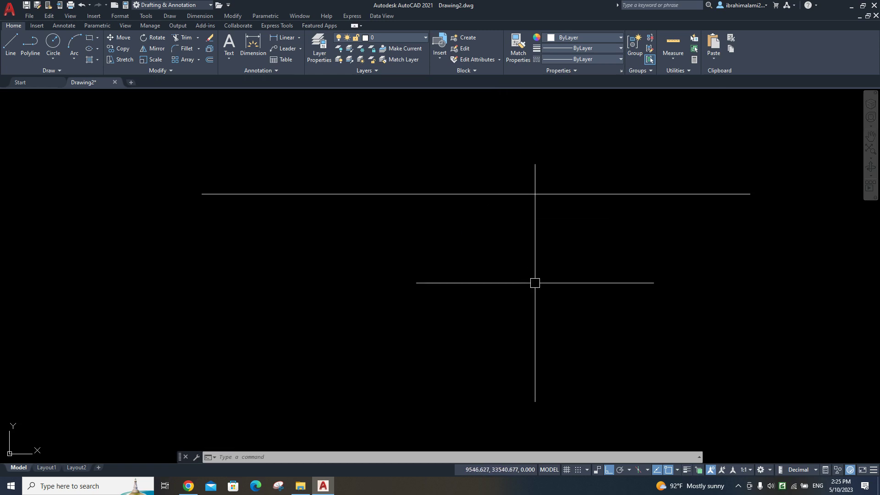
{"action": "scroll", "coordinate": [510, 230], "scroll_direction": "down", "scroll_amount": 5}
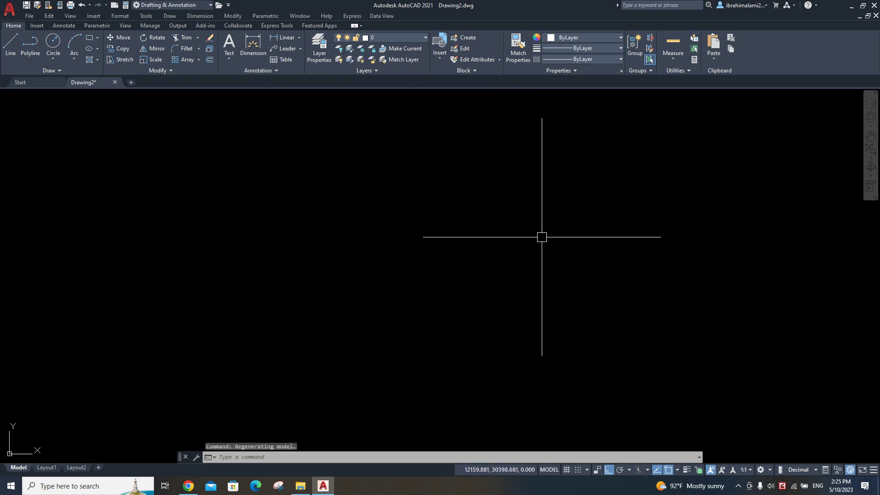
- Repeat Zoom Extents and wheel-zoom out slightly
{"action": "type", "text": "z"}
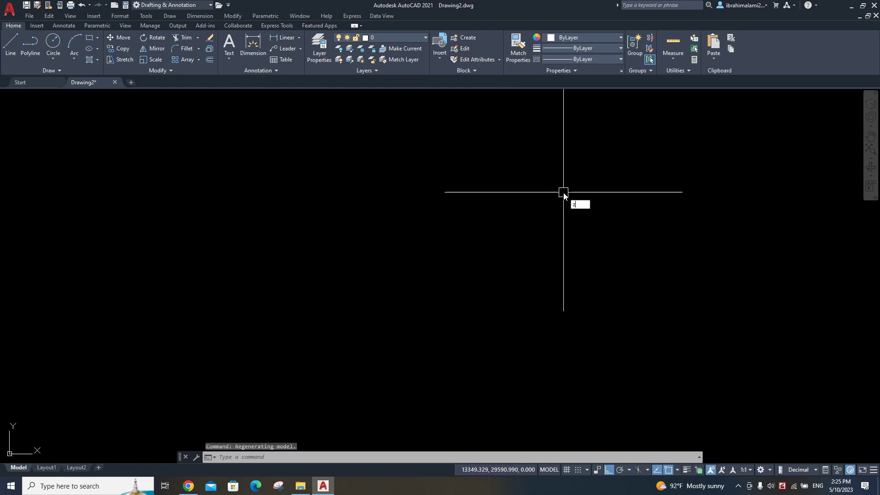
{"action": "key", "text": "Return"}
{"action": "type", "text": "e"}
{"action": "key", "text": "Return"}
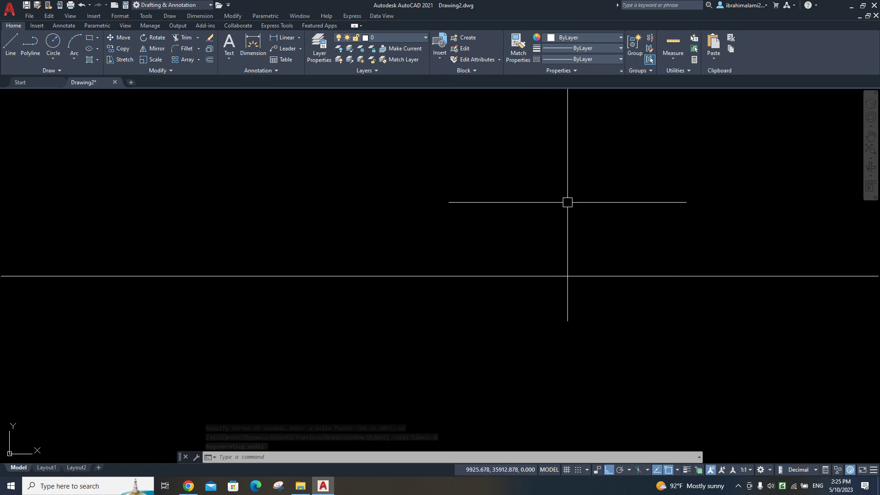
{"action": "scroll", "coordinate": [567, 202], "scroll_direction": "down", "scroll_amount": 2}
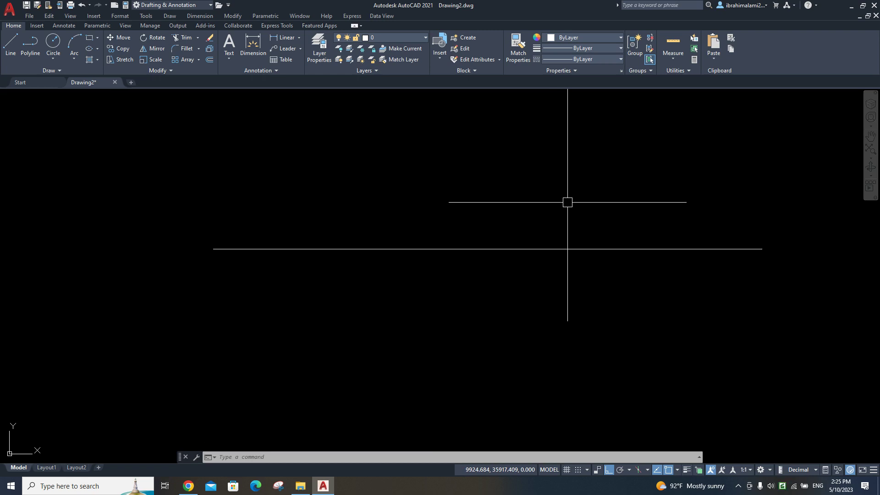
- After several selection attempts, crossing-select the long horizontal line and delete it
{"action": "left_click", "coordinate": [564, 194]}
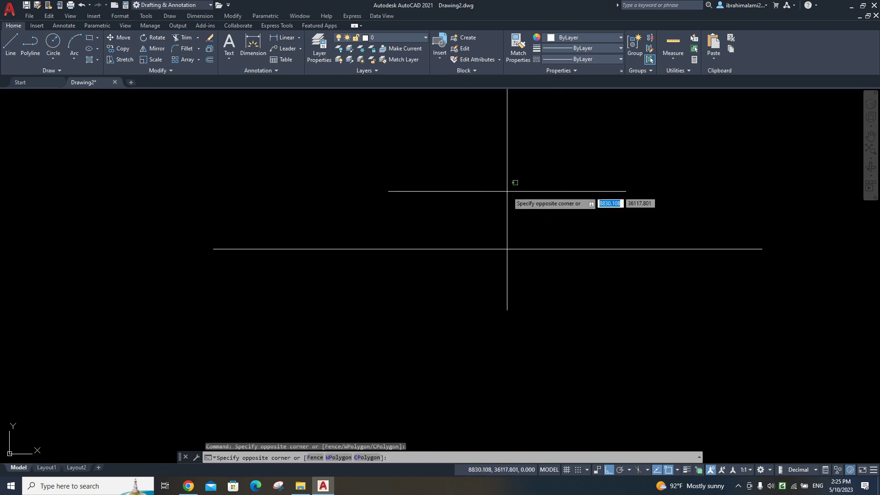
{"action": "left_click", "coordinate": [466, 155]}
{"action": "left_click", "coordinate": [397, 207]}
{"action": "left_click", "coordinate": [627, 124]}
{"action": "left_click", "coordinate": [395, 204]}
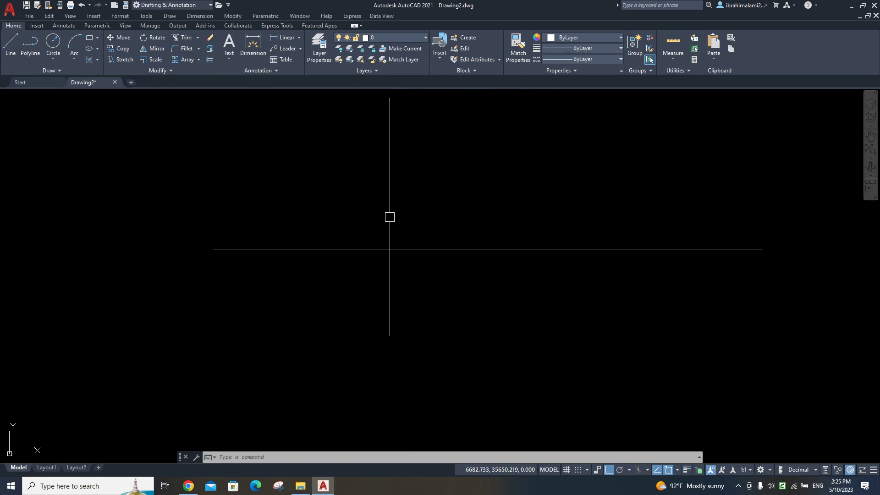
{"action": "mouse_move", "coordinate": [563, 293]}
{"action": "middle_mouse_down"}
{"action": "mouse_move", "coordinate": [541, 306]}
{"action": "mouse_move", "coordinate": [550, 316]}
{"action": "mouse_move", "coordinate": [507, 290]}
{"action": "mouse_move", "coordinate": [466, 281]}
{"action": "middle_mouse_up"}
{"action": "scroll", "coordinate": [493, 303], "scroll_direction": "down", "scroll_amount": 4}
{"action": "left_click", "coordinate": [508, 323]}
{"action": "left_click", "coordinate": [395, 195]}
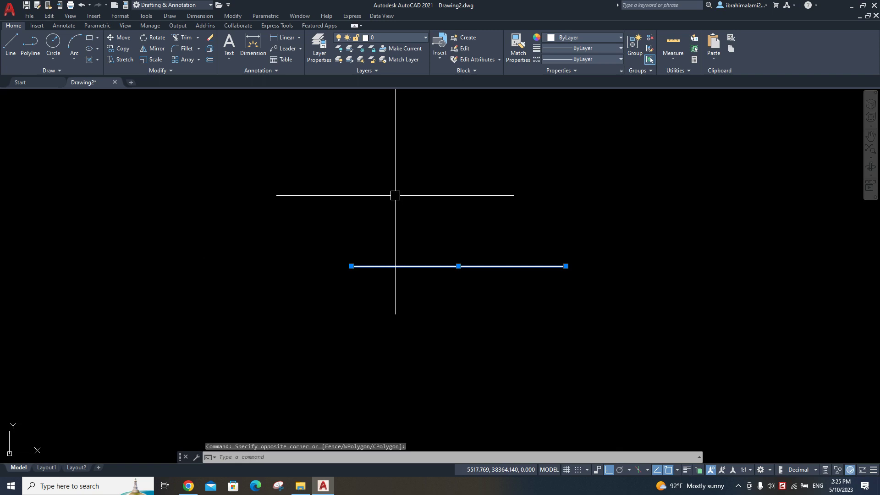
{"action": "scroll", "coordinate": [464, 266], "scroll_direction": "up", "scroll_amount": 2}
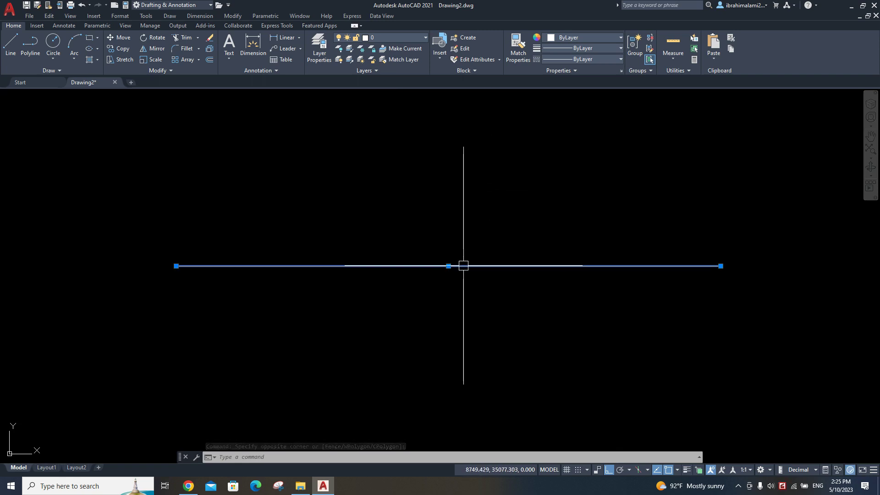
{"action": "key", "text": "Delete"}
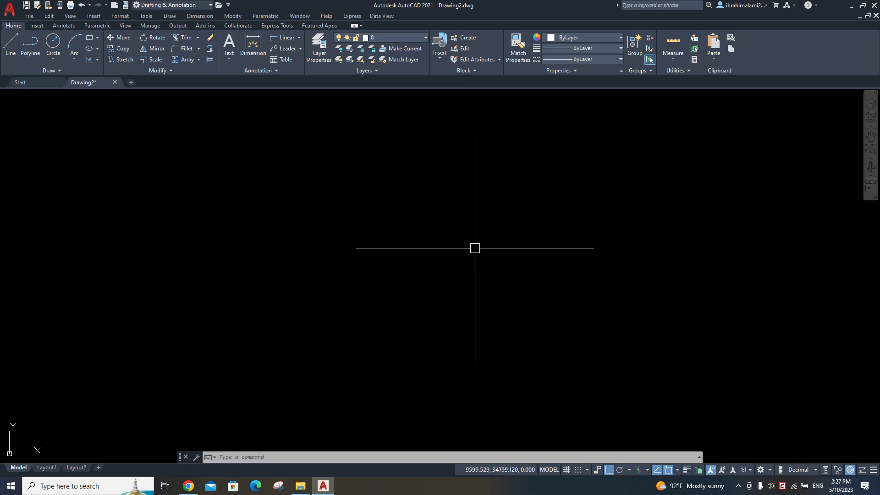
- Draw a circle with the C alias by picking a centre and radius
{"action": "type", "text": "c"}
{"action": "key", "text": "Return"}
{"action": "left_click", "coordinate": [412, 246]}
{"action": "left_click", "coordinate": [474, 246]}
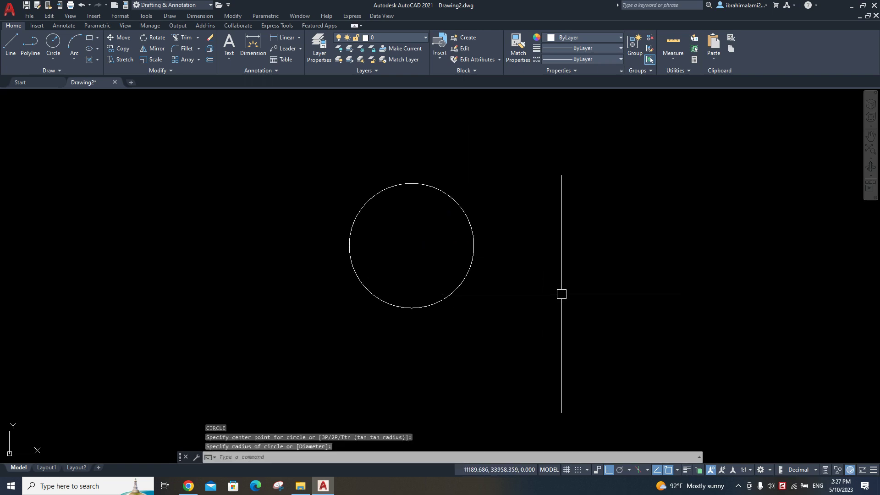
- Draw a short line to the right of the circle with L
{"action": "type", "text": "l"}
{"action": "key", "text": "Return"}
{"action": "left_click", "coordinate": [563, 234]}
{"action": "left_click", "coordinate": [605, 271]}
{"action": "key", "text": "Return"}
- Draw a small rectangle with REC by picking two opposite corners
{"action": "middle_click_drag", "start_coordinate": [480, 345], "coordinate": [475, 298]}
{"action": "type", "text": "rec"}
{"action": "key", "text": "Return"}
{"action": "left_click", "coordinate": [555, 251]}
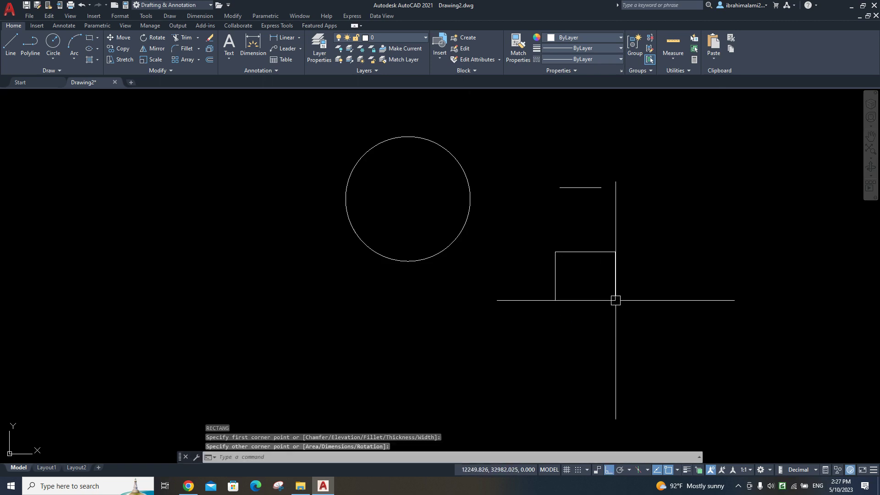
{"action": "left_click", "coordinate": [616, 300]}
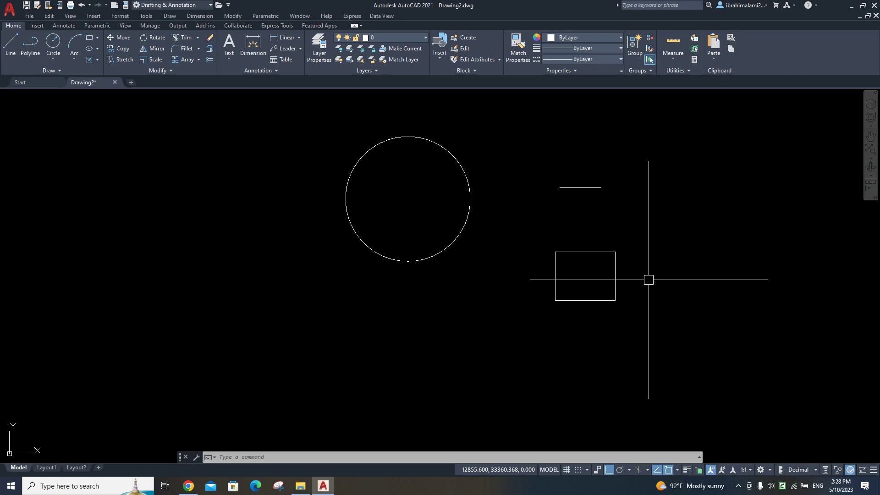
{"action": "middle_click_drag", "start_coordinate": [766, 268], "coordinate": [391, 271]}
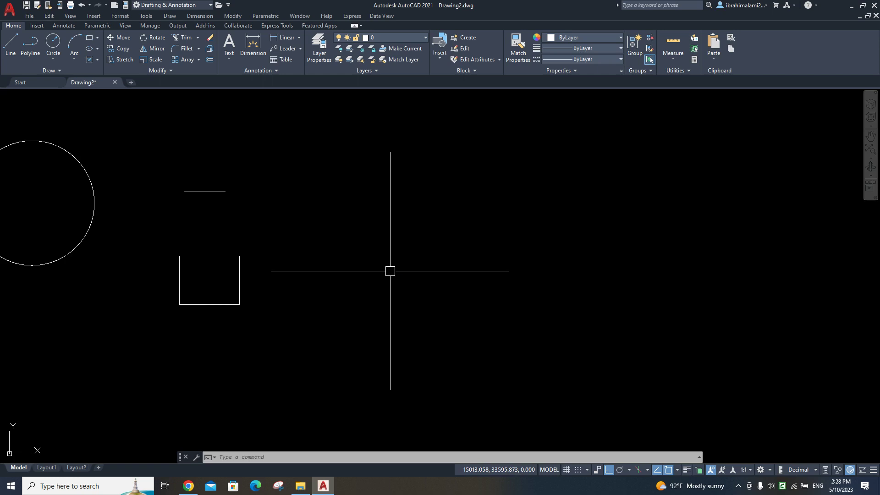
- Clear every object snap mode in Drafting Settings and confirm with OK
{"action": "type", "text": "os"}
{"action": "key", "text": "Return"}
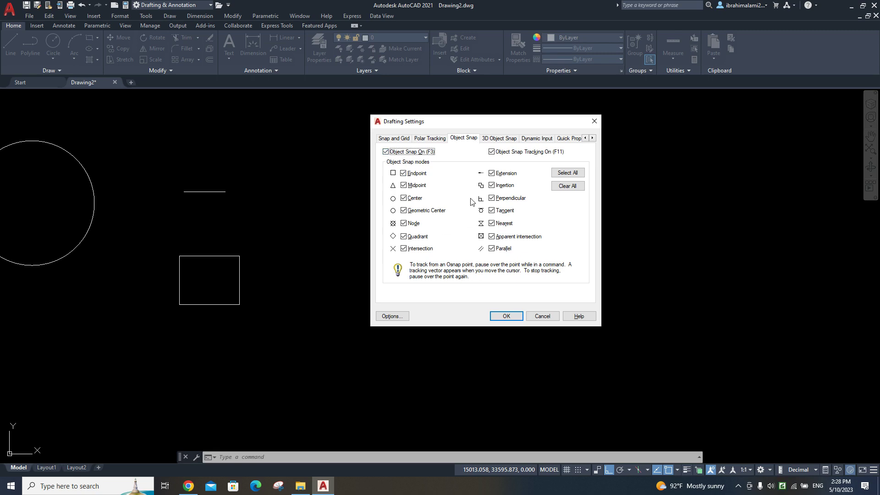
{"action": "left_click", "coordinate": [578, 186]}
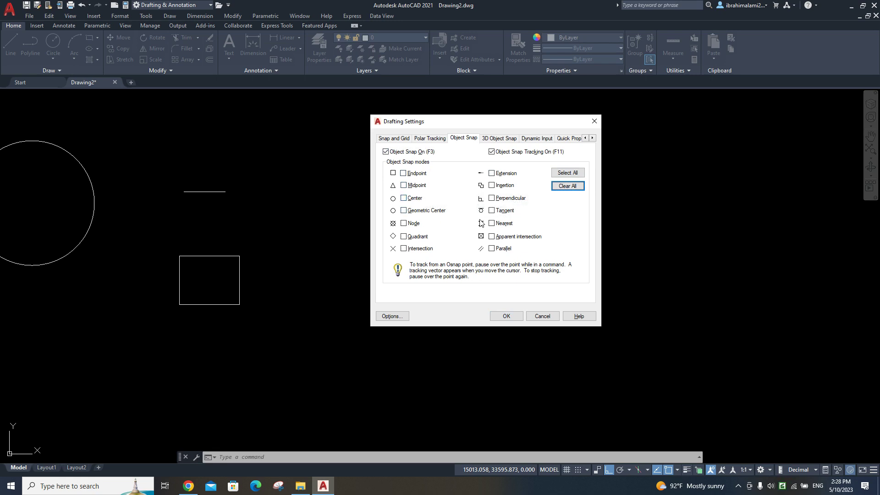
{"action": "left_click", "coordinate": [506, 315]}
{"action": "middle_click_drag", "start_coordinate": [423, 259], "coordinate": [439, 264]}
{"action": "middle_click_drag", "start_coordinate": [310, 225], "coordinate": [425, 298]}
{"action": "scroll", "coordinate": [363, 282], "scroll_direction": "up", "scroll_amount": 4}
{"action": "scroll", "coordinate": [328, 256], "scroll_direction": "up", "scroll_amount": 4}
{"action": "middle_click_drag", "start_coordinate": [328, 252], "coordinate": [513, 350]}
- Draw a vertical line upward from the horizontal line's right endpoint
{"action": "type", "text": "L"}
{"action": "key", "text": "Return"}
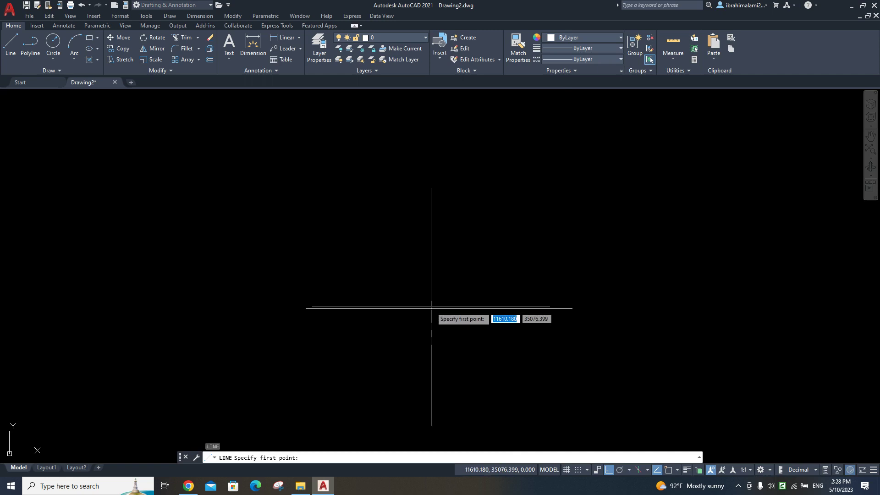
{"action": "left_click", "coordinate": [573, 309]}
{"action": "middle_click_drag", "start_coordinate": [573, 228], "coordinate": [566, 316]}
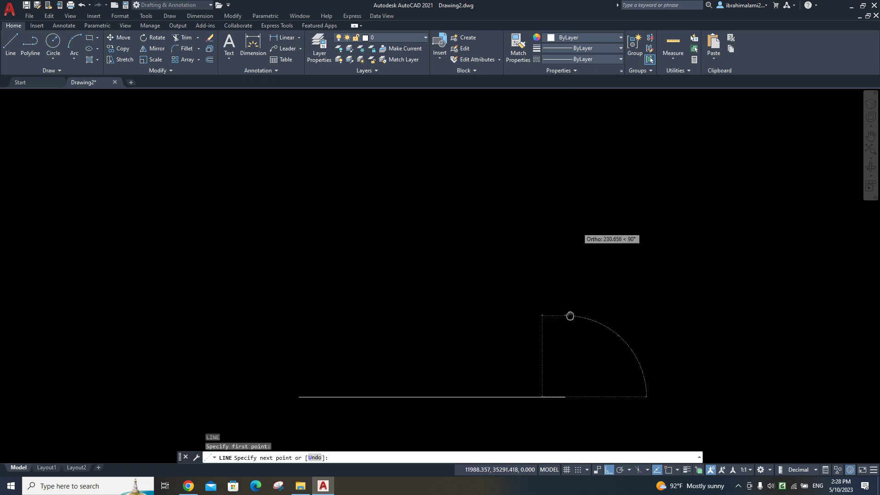
{"action": "left_click", "coordinate": [569, 175]}
{"action": "key", "text": "Return"}
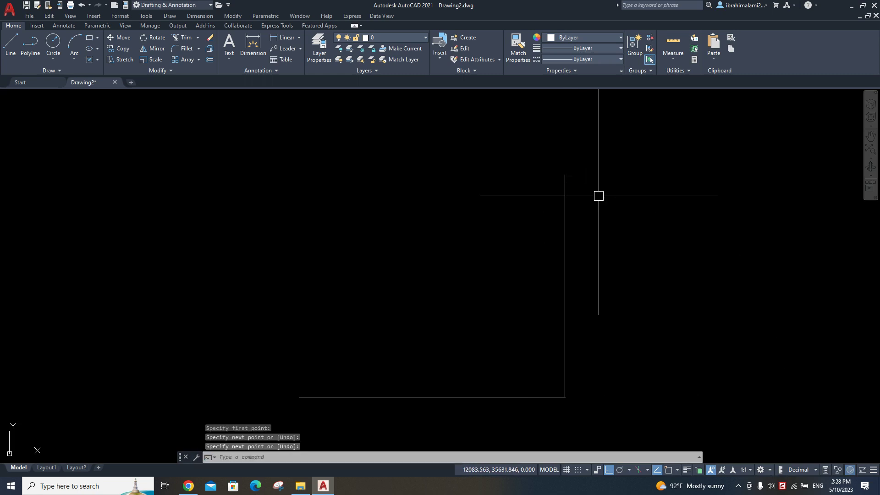
- Select that vertical line and erase it with Delete
{"action": "middle_click_drag", "start_coordinate": [637, 314], "coordinate": [622, 256]}
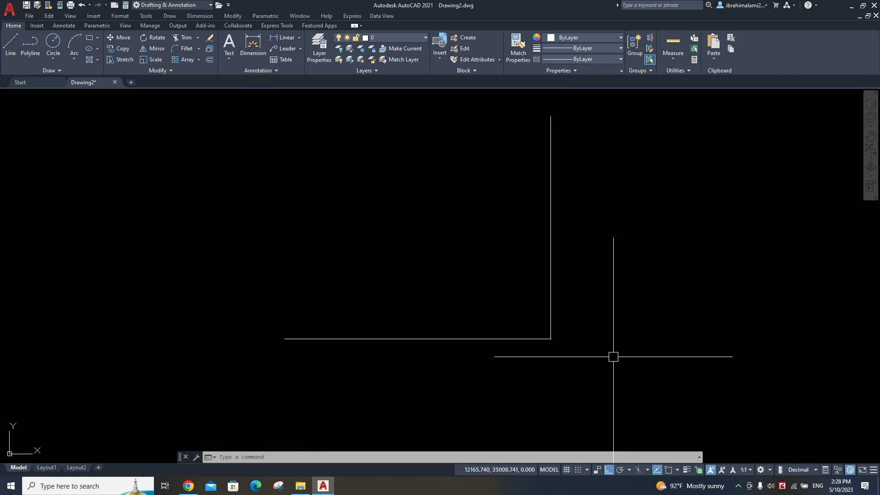
{"action": "scroll", "coordinate": [553, 345], "scroll_direction": "up", "scroll_amount": 3}
{"action": "scroll", "coordinate": [549, 321], "scroll_direction": "up", "scroll_amount": 2}
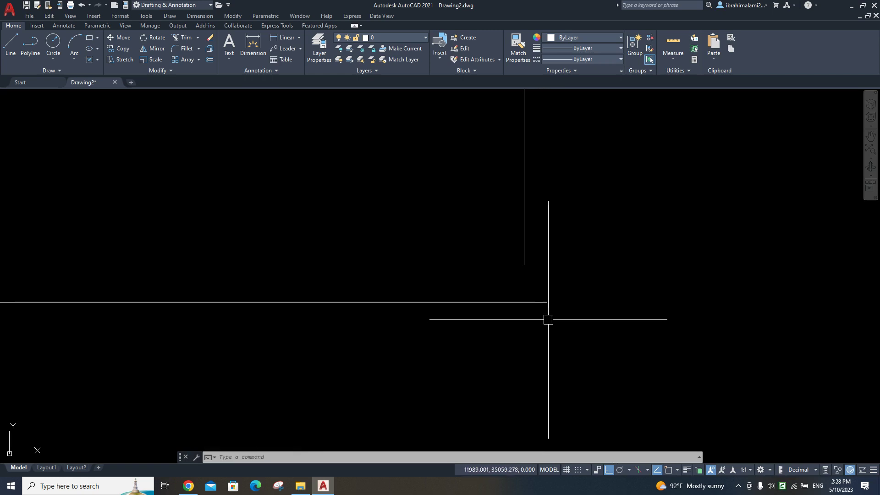
{"action": "middle_click_drag", "start_coordinate": [540, 208], "coordinate": [531, 255]}
{"action": "left_click", "coordinate": [531, 256]}
{"action": "left_click", "coordinate": [444, 201]}
{"action": "key", "text": "Delete"}
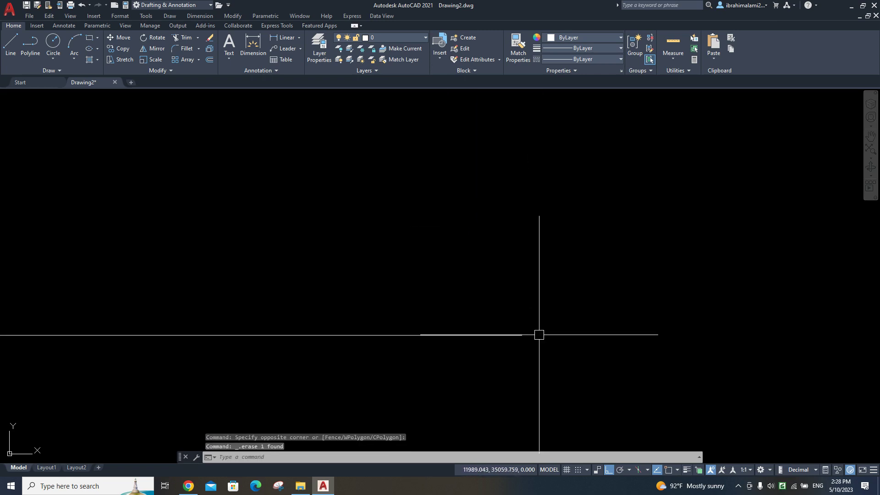
- Redraw a vertical line rising from the horizontal line's right end using L
{"action": "middle_click_drag", "start_coordinate": [534, 355], "coordinate": [531, 322]}
{"action": "type", "text": "l"}
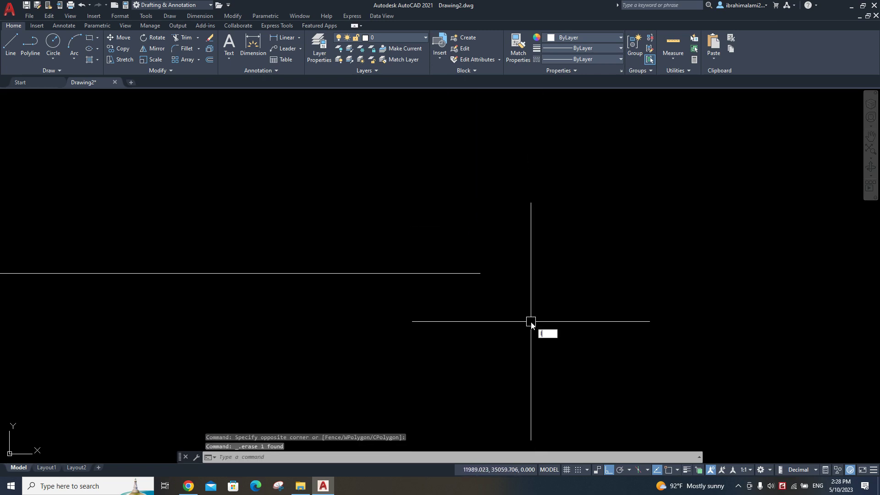
{"action": "key", "text": "Return"}
{"action": "left_click", "coordinate": [480, 274]}
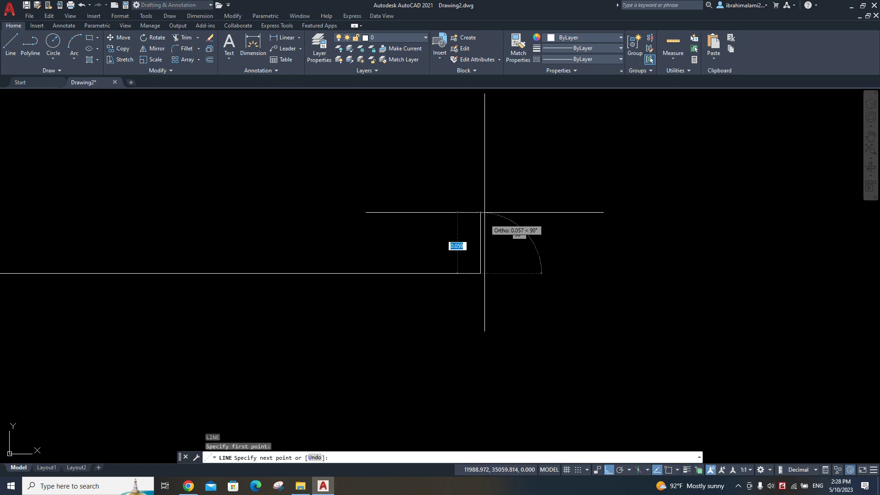
{"action": "left_click", "coordinate": [480, 149]}
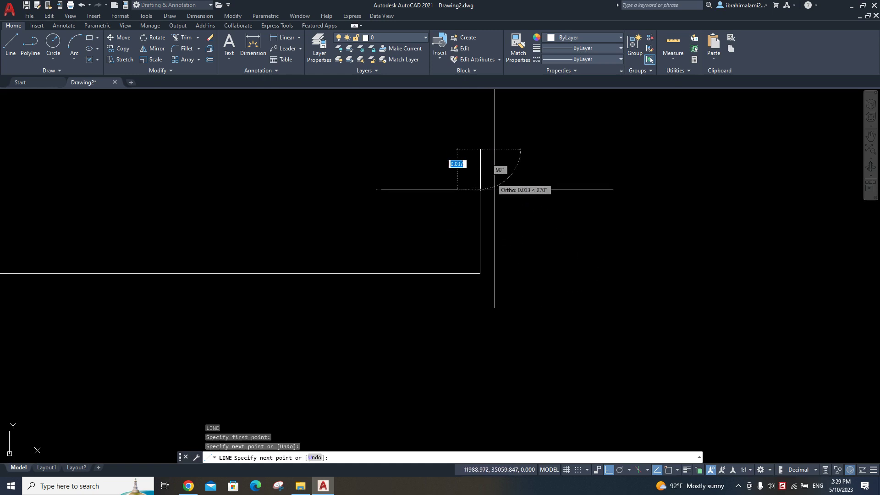
{"action": "key", "text": "Return"}
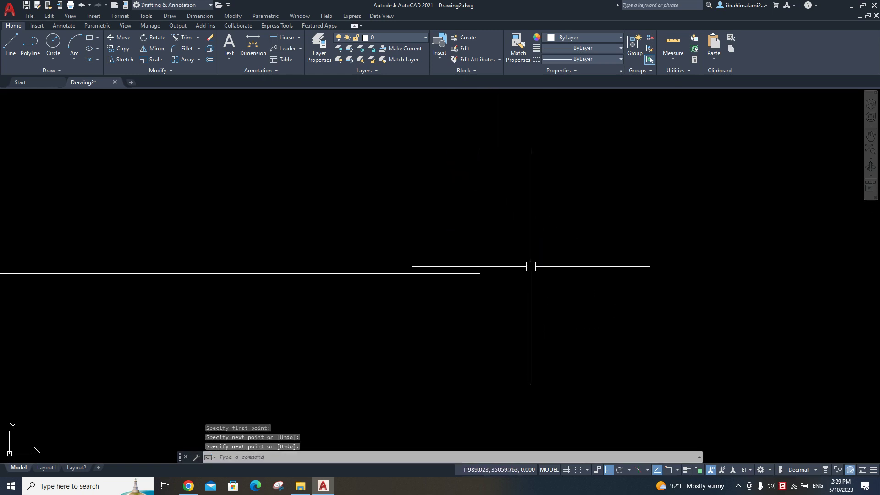
{"action": "scroll", "coordinate": [453, 265], "scroll_direction": "up", "scroll_amount": 3}
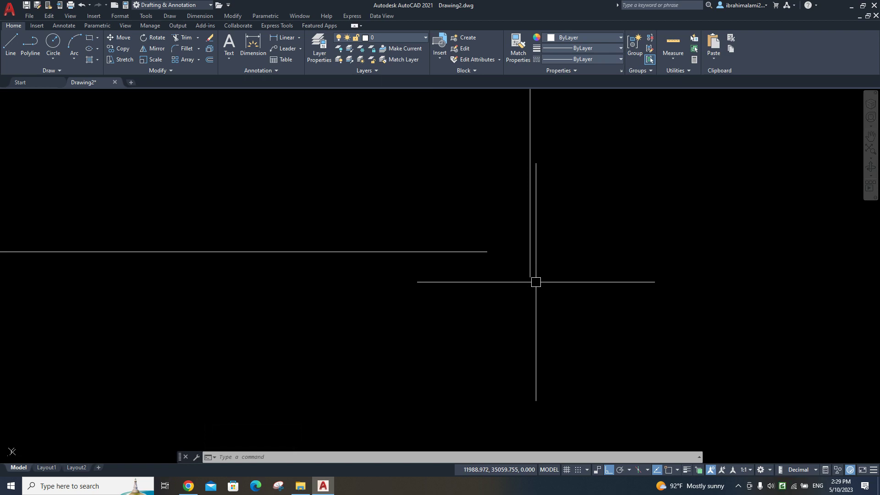
- Select the vertical line and erase it with Delete
{"action": "left_click", "coordinate": [530, 198]}
{"action": "key", "text": "Delete"}
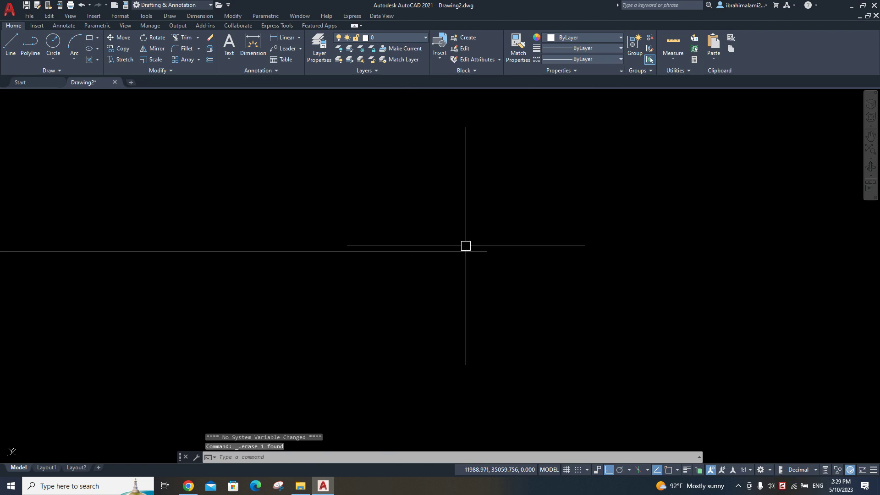
{"action": "mouse_move", "coordinate": [466, 245]}
{"action": "middle_mouse_down"}
{"action": "mouse_move", "coordinate": [480, 267]}
{"action": "mouse_move", "coordinate": [511, 275]}
{"action": "middle_mouse_up"}
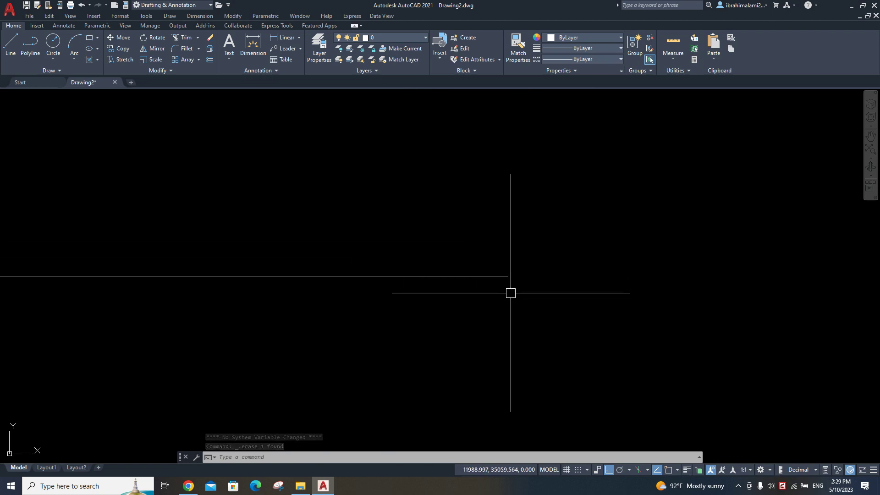
{"action": "scroll", "coordinate": [457, 315], "scroll_direction": "down", "scroll_amount": 5}
- Start a line, pick a first point above the rectangle, then cancel it with Esc
{"action": "type", "text": "l"}
{"action": "key", "text": "Return"}
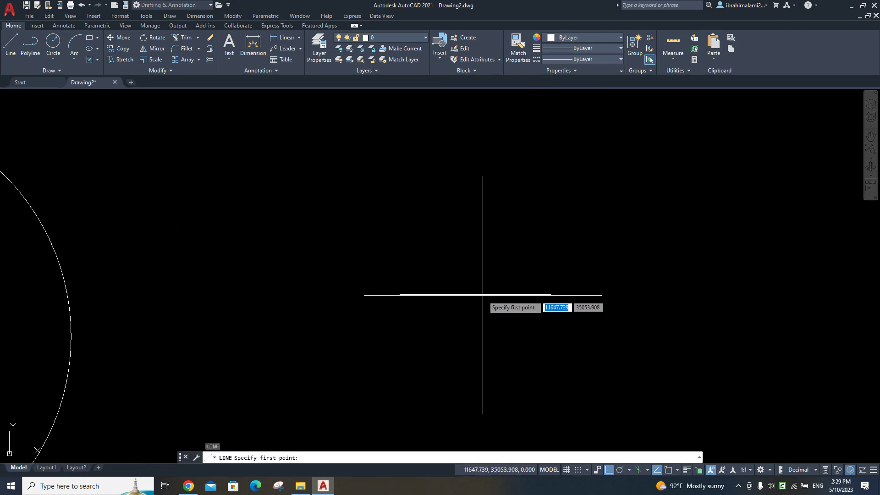
{"action": "scroll", "coordinate": [456, 275], "scroll_direction": "up", "scroll_amount": 2}
{"action": "scroll", "coordinate": [431, 264], "scroll_direction": "down", "scroll_amount": 2}
{"action": "middle_click_drag", "start_coordinate": [360, 282], "coordinate": [557, 282]}
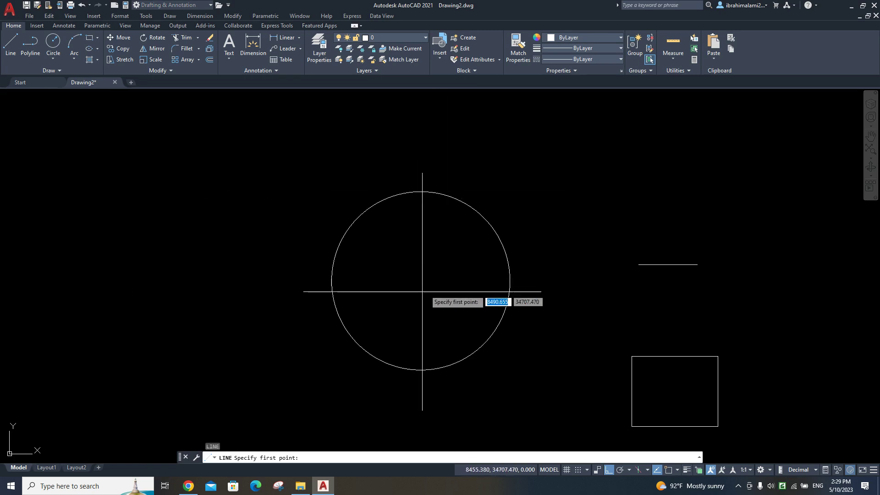
{"action": "middle_click_drag", "start_coordinate": [444, 250], "coordinate": [455, 277]}
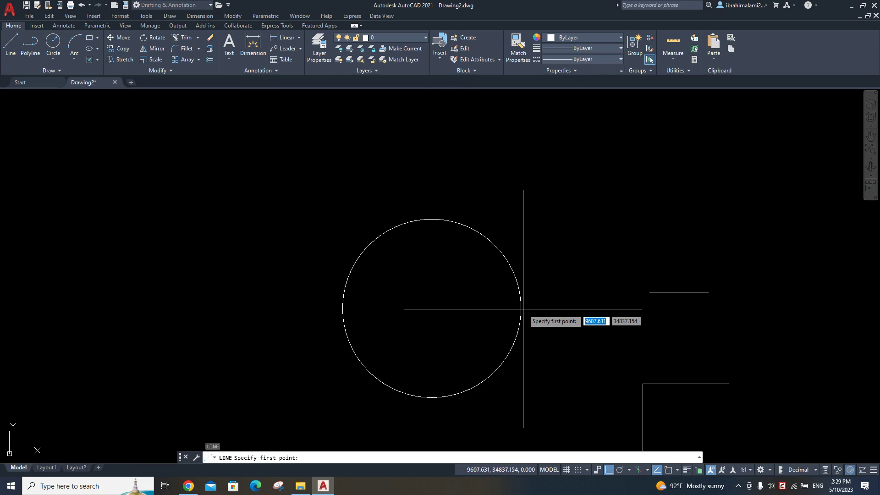
{"action": "middle_click_drag", "start_coordinate": [692, 324], "coordinate": [578, 311]}
{"action": "scroll", "coordinate": [582, 298], "scroll_direction": "up", "scroll_amount": 3}
{"action": "scroll", "coordinate": [571, 289], "scroll_direction": "up", "scroll_amount": 2}
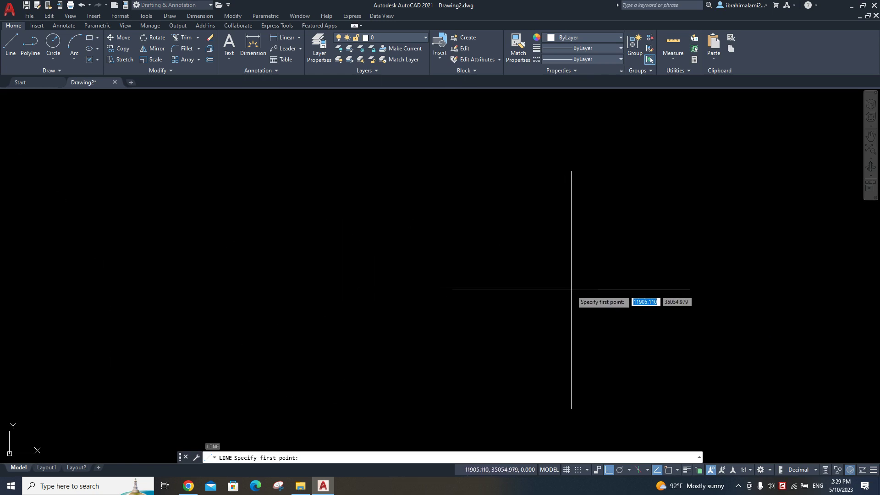
{"action": "scroll", "coordinate": [571, 289], "scroll_direction": "down", "scroll_amount": 5}
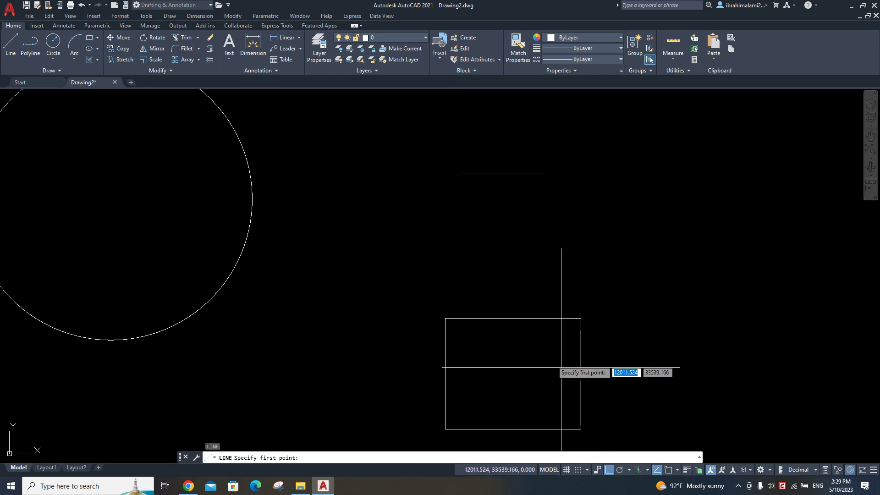
{"action": "scroll", "coordinate": [544, 357], "scroll_direction": "down", "scroll_amount": 4}
{"action": "middle_click_drag", "start_coordinate": [556, 318], "coordinate": [523, 322]}
{"action": "left_click", "coordinate": [491, 289]}
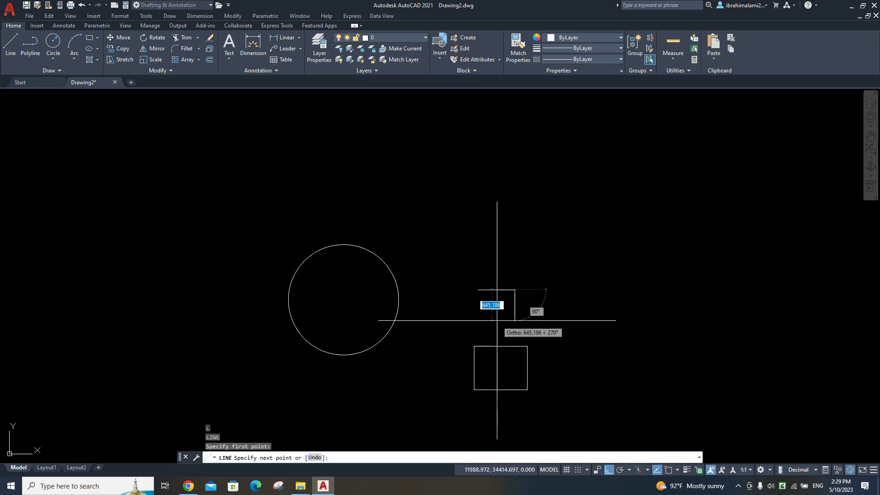
{"action": "key", "text": "Escape"}
{"action": "key", "text": "Escape"}
{"action": "key", "text": "Escape"}
{"action": "key", "text": "Escape"}
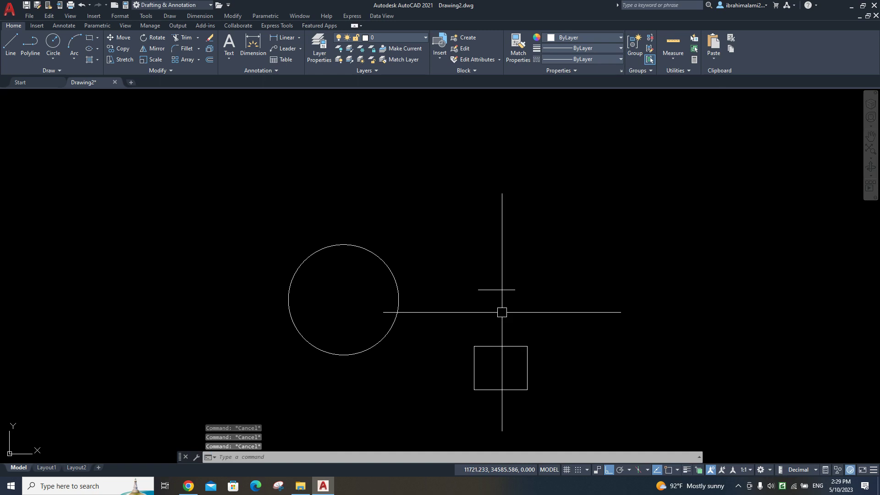
- Turn on all object snap modes with Select All in the Object Snap settings
{"action": "scroll", "coordinate": [502, 313], "scroll_direction": "up", "scroll_amount": 2}
{"action": "middle_click_drag", "start_coordinate": [498, 263], "coordinate": [524, 232]}
{"action": "type", "text": "os"}
{"action": "key", "text": "Return"}
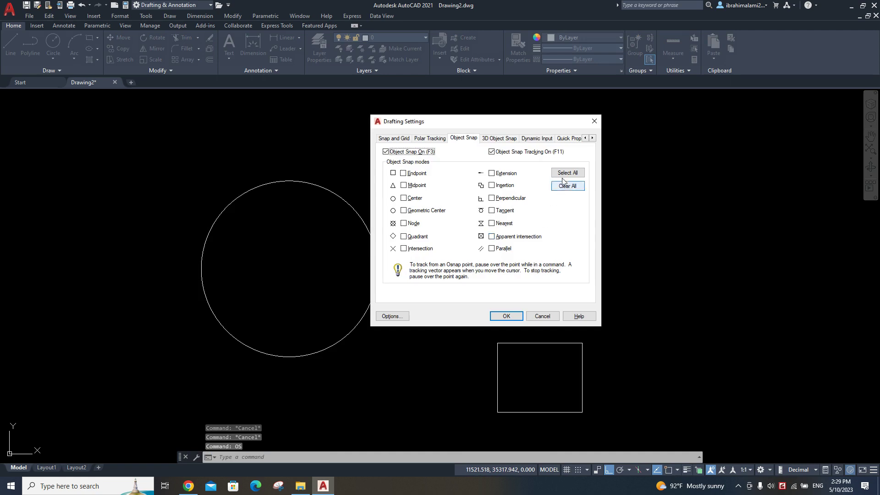
{"action": "left_click", "coordinate": [567, 172]}
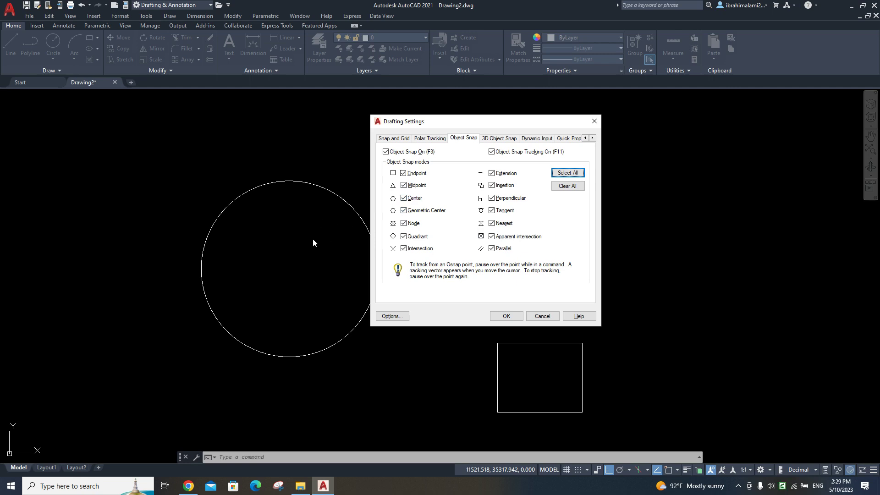
{"action": "left_click", "coordinate": [516, 317]}
- Draw a vertical segment upward from the horizontal line's endpoint
{"action": "scroll", "coordinate": [535, 287], "scroll_direction": "up", "scroll_amount": 3}
{"action": "scroll", "coordinate": [551, 298], "scroll_direction": "up", "scroll_amount": 1}
{"action": "type", "text": "l"}
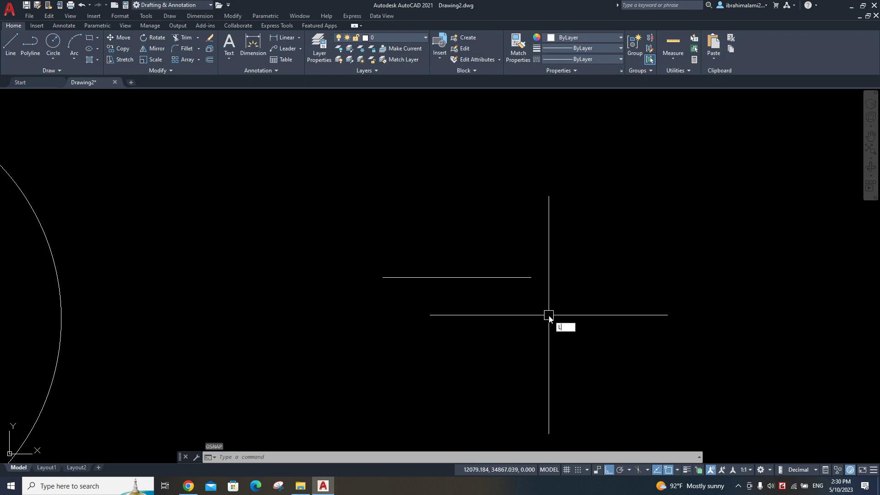
{"action": "key", "text": "Return"}
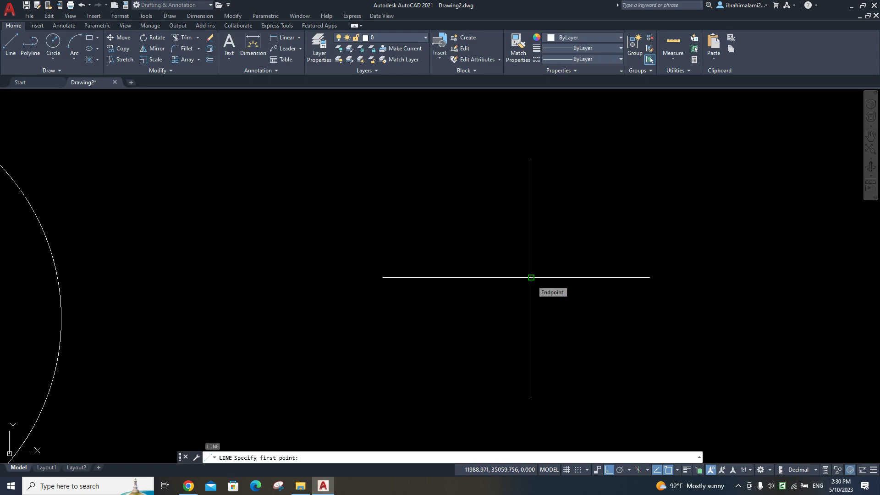
{"action": "left_click", "coordinate": [531, 277]}
{"action": "left_click", "coordinate": [543, 178]}
{"action": "key", "text": "Return"}
- Restart the line command and zoom around to locate the circle's centre
{"action": "scroll", "coordinate": [517, 255], "scroll_direction": "down", "scroll_amount": 2}
{"action": "scroll", "coordinate": [491, 304], "scroll_direction": "down", "scroll_amount": 3}
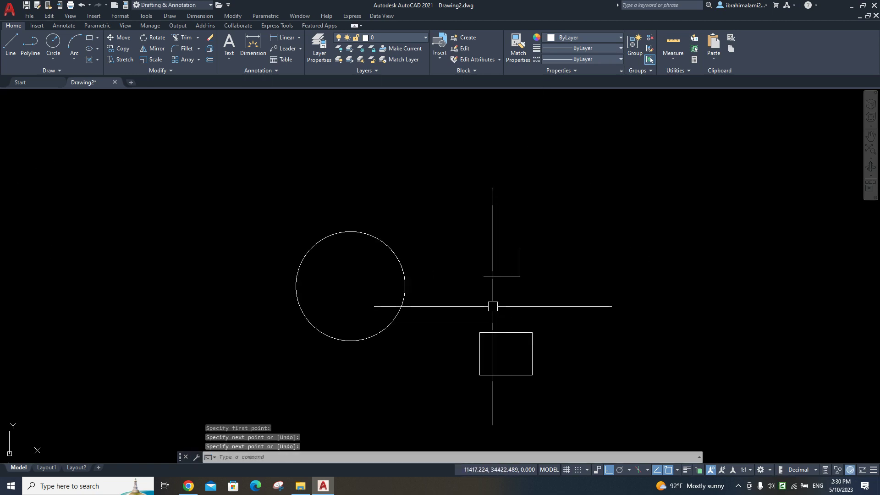
{"action": "key", "text": "Return"}
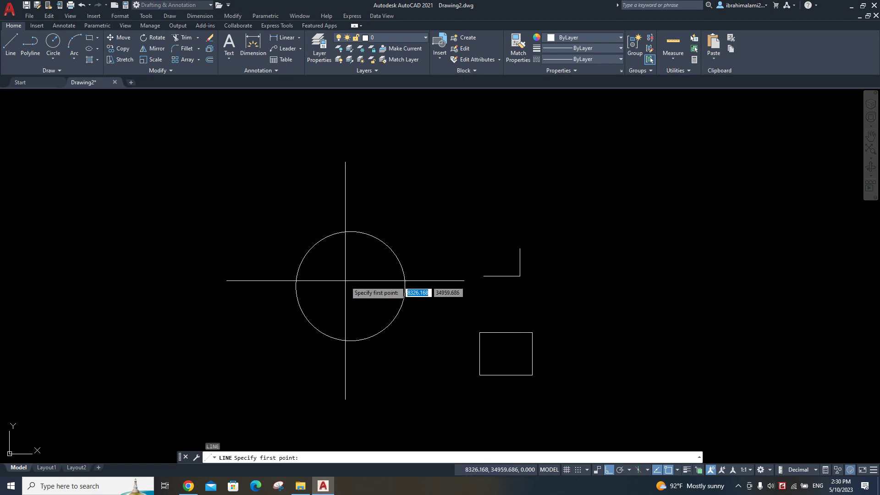
{"action": "scroll", "coordinate": [356, 291], "scroll_direction": "up", "scroll_amount": 1}
{"action": "scroll", "coordinate": [354, 301], "scroll_direction": "up", "scroll_amount": 1}
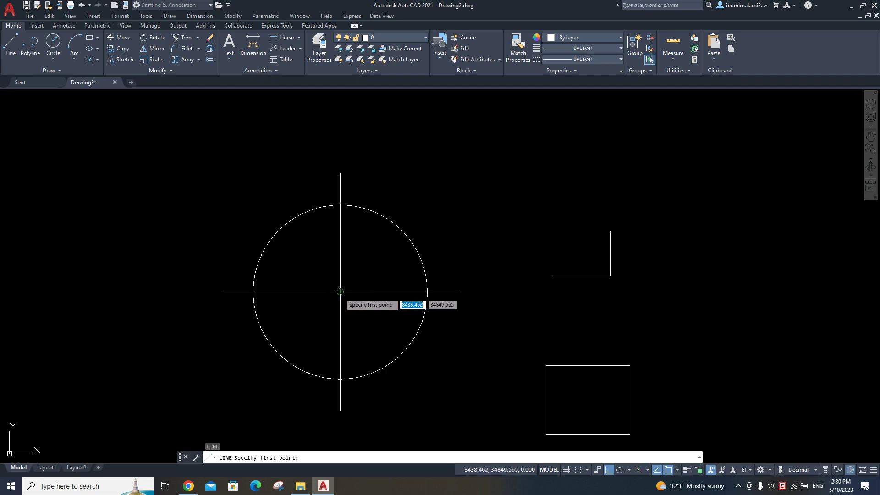
{"action": "scroll", "coordinate": [493, 198], "scroll_direction": "down", "scroll_amount": 4}
{"action": "scroll", "coordinate": [438, 232], "scroll_direction": "up", "scroll_amount": 6}
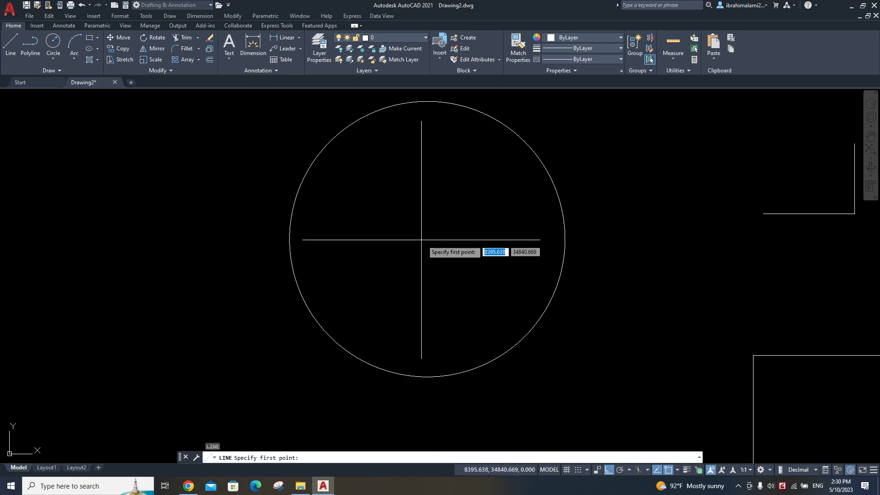
{"action": "scroll", "coordinate": [528, 315], "scroll_direction": "down", "scroll_amount": 4}
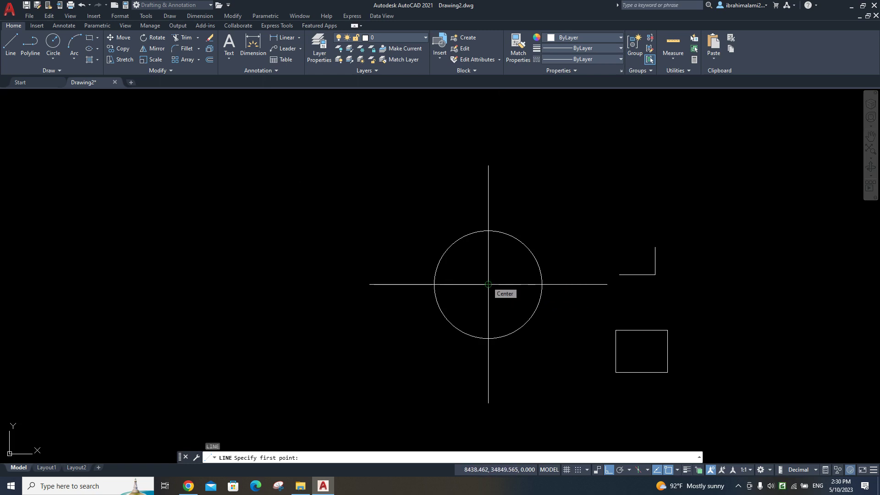
{"action": "scroll", "coordinate": [488, 285], "scroll_direction": "up", "scroll_amount": 4}
{"action": "scroll", "coordinate": [566, 354], "scroll_direction": "down", "scroll_amount": 1}
{"action": "scroll", "coordinate": [596, 354], "scroll_direction": "down", "scroll_amount": 1}
- Draw a vertical line from the circle's centre up past its top edge
{"action": "left_click", "coordinate": [517, 314]}
{"action": "scroll", "coordinate": [545, 254], "scroll_direction": "down", "scroll_amount": 2}
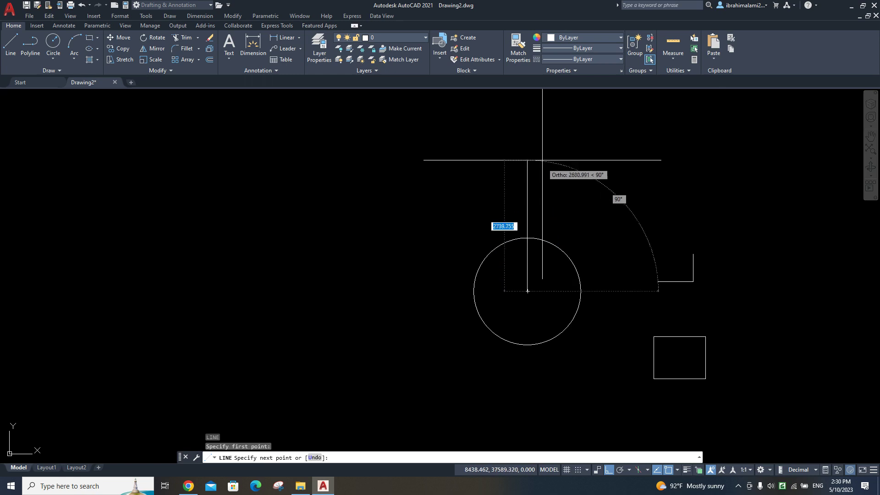
{"action": "left_click", "coordinate": [542, 159]}
{"action": "key", "text": "Return"}
{"action": "scroll", "coordinate": [606, 294], "scroll_direction": "up", "scroll_amount": 4}
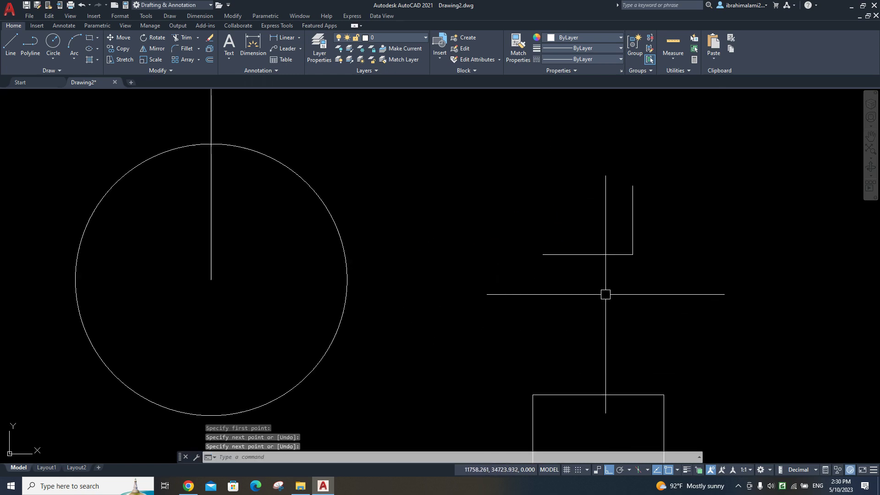
{"action": "key", "text": "Return"}
- Draw a vertical line down from the lines' intersection
{"action": "scroll", "coordinate": [586, 254], "scroll_direction": "up", "scroll_amount": 2}
{"action": "scroll", "coordinate": [586, 254], "scroll_direction": "up", "scroll_amount": 2}
{"action": "left_click", "coordinate": [584, 254]}
{"action": "left_click", "coordinate": [593, 347]}
{"action": "key", "text": "Return"}
{"action": "scroll", "coordinate": [593, 347], "scroll_direction": "down", "scroll_amount": 5}
- Draw a horizontal line and a vertical line dropping from its midpoint
{"action": "middle_click_drag", "start_coordinate": [629, 350], "coordinate": [408, 348]}
{"action": "left_click", "coordinate": [483, 294]}
{"action": "left_click", "coordinate": [738, 294]}
{"action": "key", "text": "Return"}
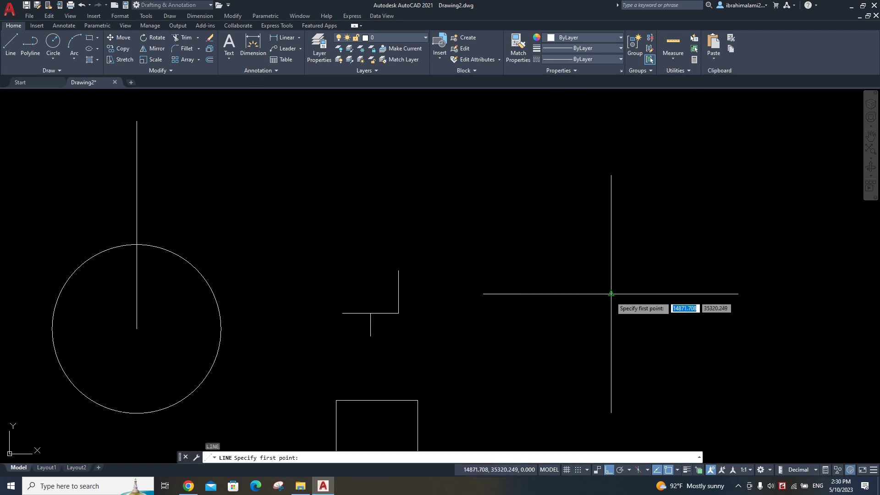
{"action": "left_click", "coordinate": [611, 293]}
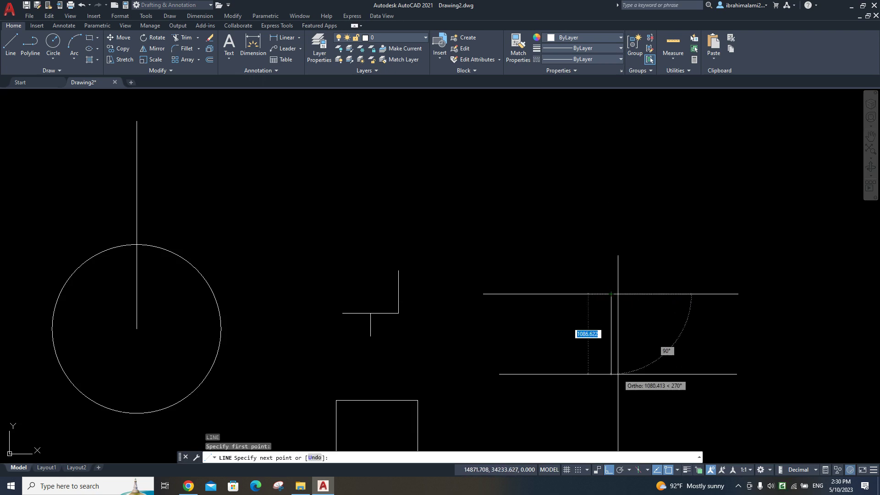
{"action": "left_click", "coordinate": [611, 387]}
{"action": "key", "text": "Return"}
{"action": "middle_click_drag", "start_coordinate": [677, 354], "coordinate": [624, 362]}
- Add a second vertical line hanging down from the horizontal line
{"action": "type", "text": "l"}
{"action": "key", "text": "Return"}
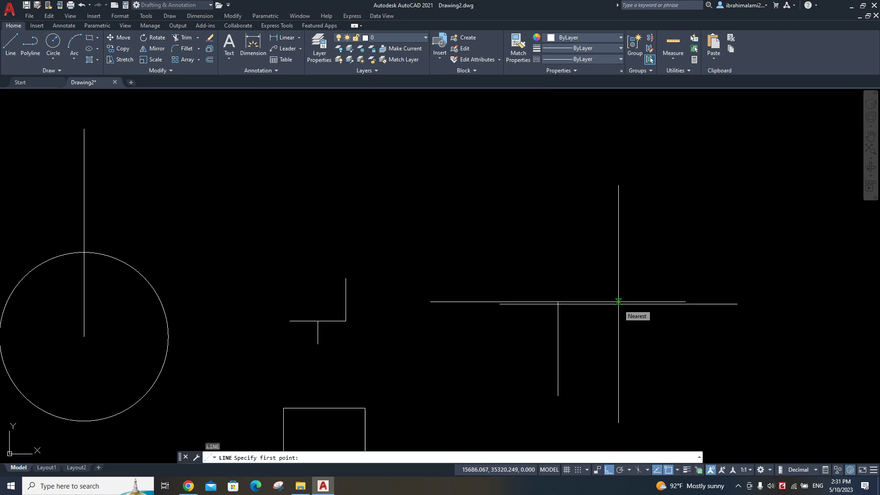
{"action": "left_click", "coordinate": [619, 302]}
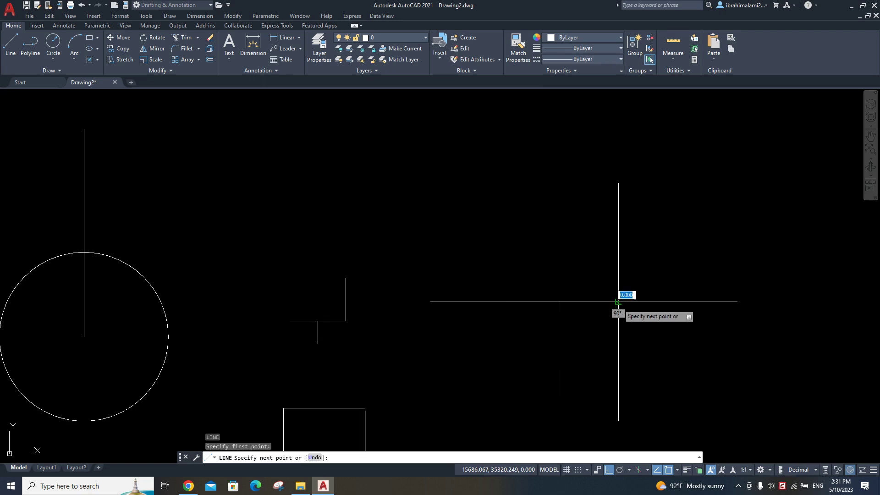
{"action": "left_click", "coordinate": [619, 390]}
{"action": "key", "text": "Return"}
- Zoom and pan around to review the new lines
{"action": "scroll", "coordinate": [344, 319], "scroll_direction": "up", "scroll_amount": 4}
{"action": "scroll", "coordinate": [330, 321], "scroll_direction": "up", "scroll_amount": 5}
{"action": "scroll", "coordinate": [362, 374], "scroll_direction": "up", "scroll_amount": 2}
{"action": "scroll", "coordinate": [464, 360], "scroll_direction": "up", "scroll_amount": 1}
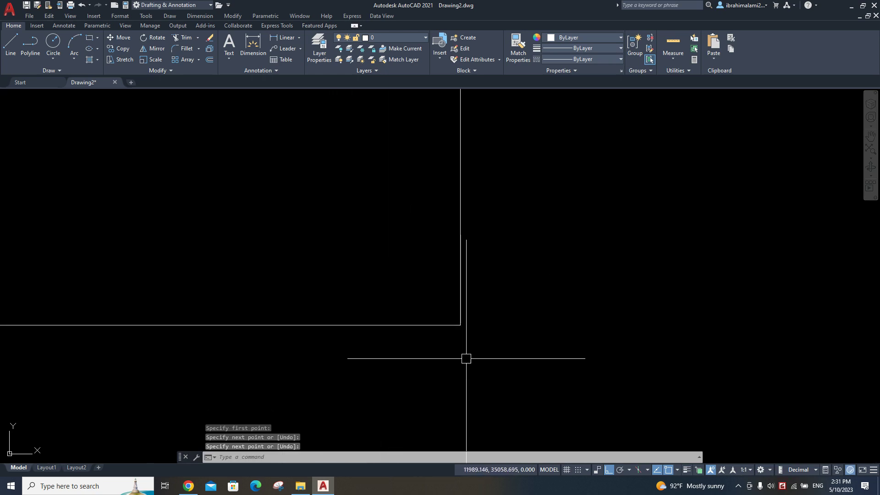
{"action": "scroll", "coordinate": [496, 311], "scroll_direction": "down", "scroll_amount": 5}
{"action": "scroll", "coordinate": [543, 306], "scroll_direction": "down", "scroll_amount": 2}
{"action": "scroll", "coordinate": [545, 305], "scroll_direction": "down", "scroll_amount": 2}
{"action": "scroll", "coordinate": [550, 304], "scroll_direction": "down", "scroll_amount": 5}
{"action": "scroll", "coordinate": [593, 344], "scroll_direction": "down", "scroll_amount": 3}
{"action": "middle_click_drag", "start_coordinate": [594, 344], "coordinate": [575, 307]}
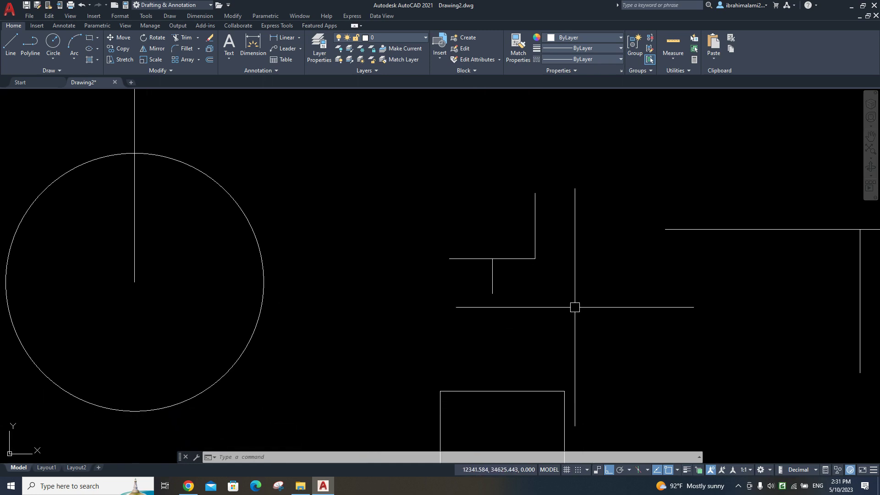
{"action": "scroll", "coordinate": [577, 307], "scroll_direction": "down", "scroll_amount": 7}
{"action": "scroll", "coordinate": [562, 318], "scroll_direction": "down", "scroll_amount": 2}
{"action": "scroll", "coordinate": [495, 277], "scroll_direction": "up", "scroll_amount": 5}
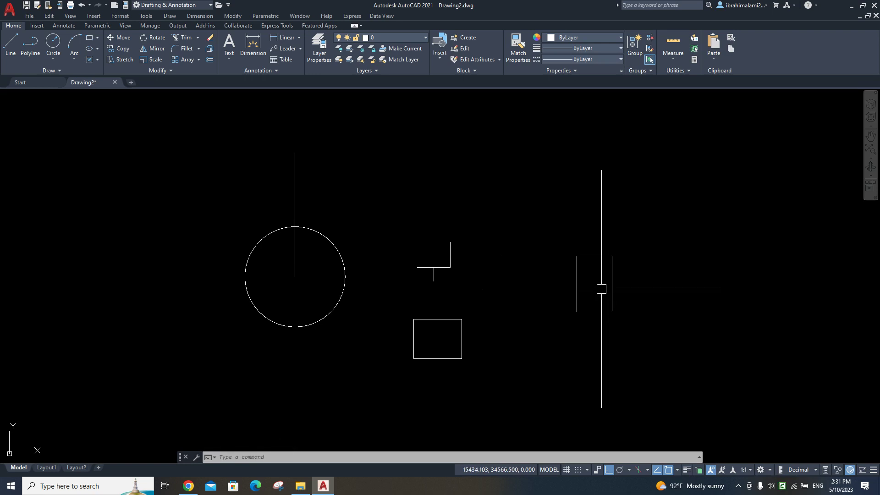
{"action": "middle_click_drag", "start_coordinate": [599, 288], "coordinate": [645, 280]}
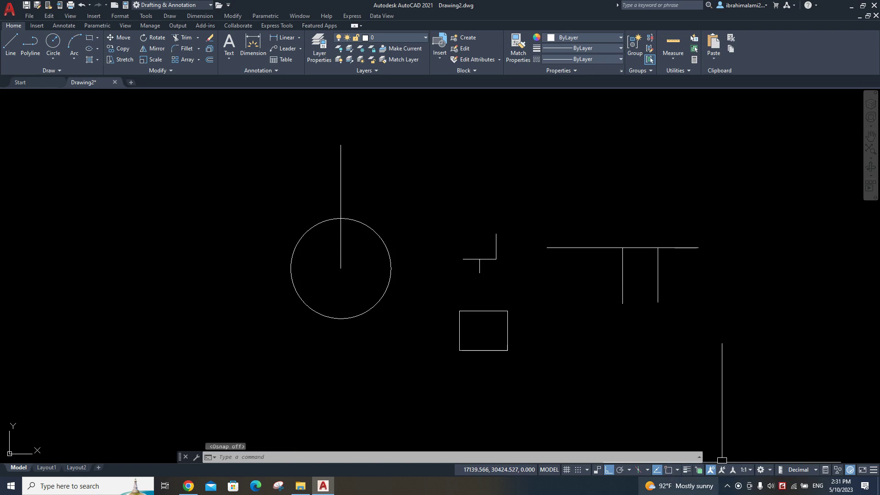
- Turn object snapping on from the status bar, cancel the line, and show the snap mode list
{"action": "middle_click_drag", "start_coordinate": [638, 308], "coordinate": [595, 329]}
{"action": "type", "text": "l"}
{"action": "key", "text": "Return"}
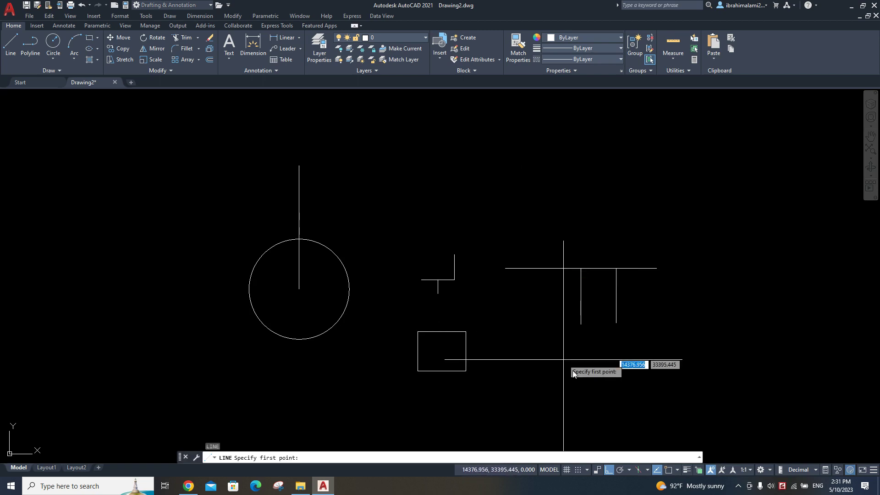
{"action": "left_click", "coordinate": [667, 471]}
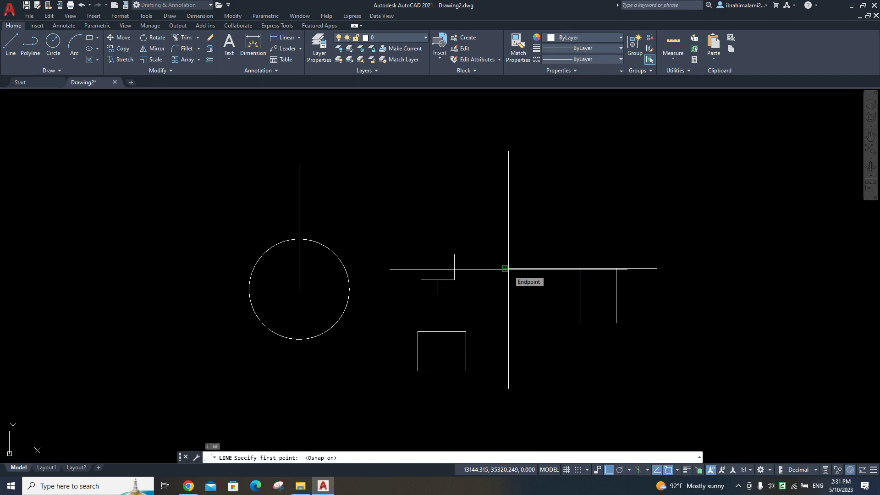
{"action": "key", "text": "Escape"}
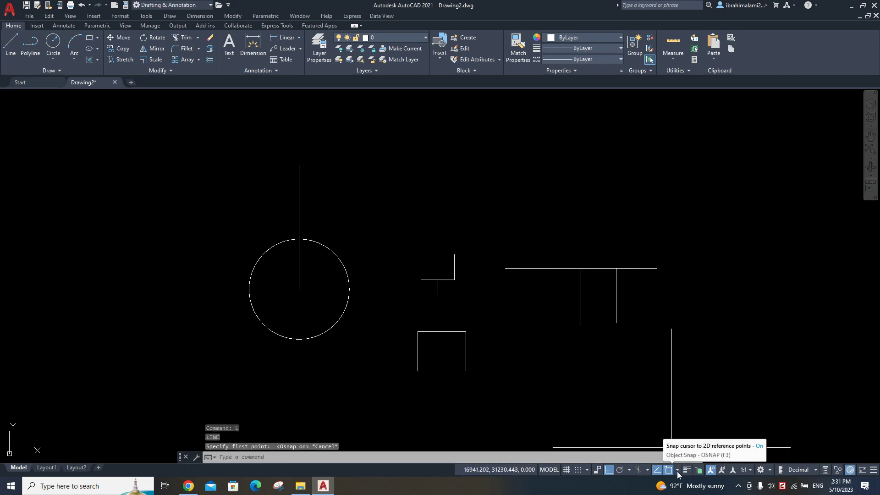
{"action": "left_click", "coordinate": [677, 471]}
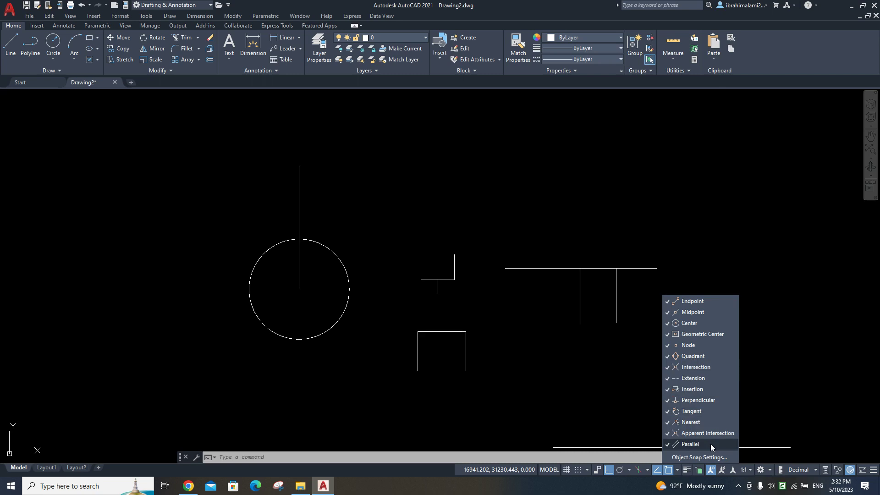
- Close the snap mode list and reposition the view on the drawing
{"action": "left_click", "coordinate": [760, 345]}
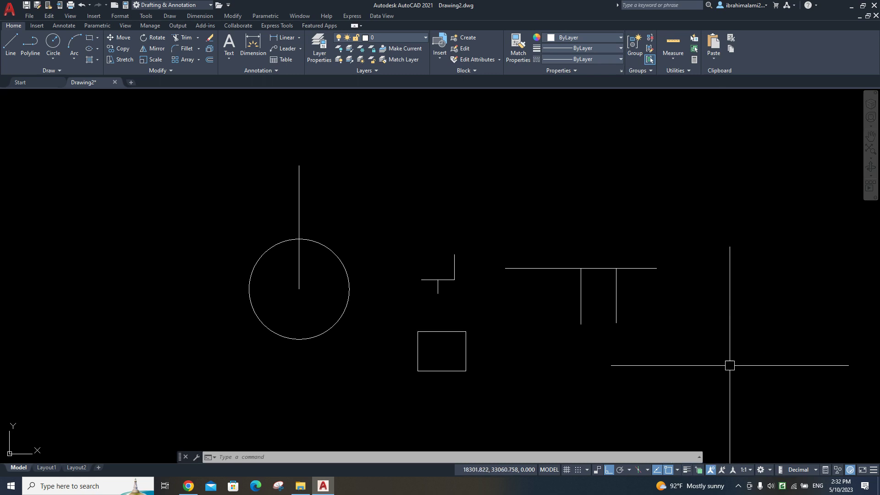
{"action": "middle_click_drag", "start_coordinate": [682, 350], "coordinate": [682, 334]}
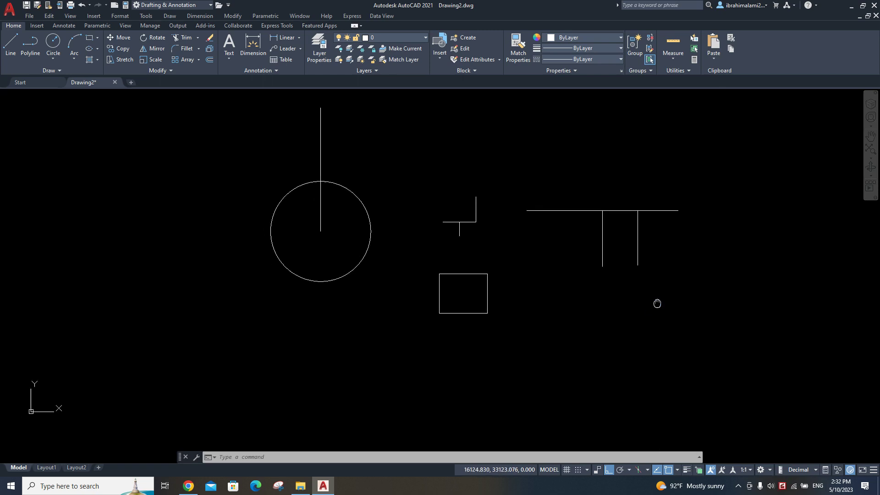
{"action": "scroll", "coordinate": [457, 317], "scroll_direction": "up", "scroll_amount": 4}
{"action": "middle_click_drag", "start_coordinate": [457, 316], "coordinate": [298, 299]}
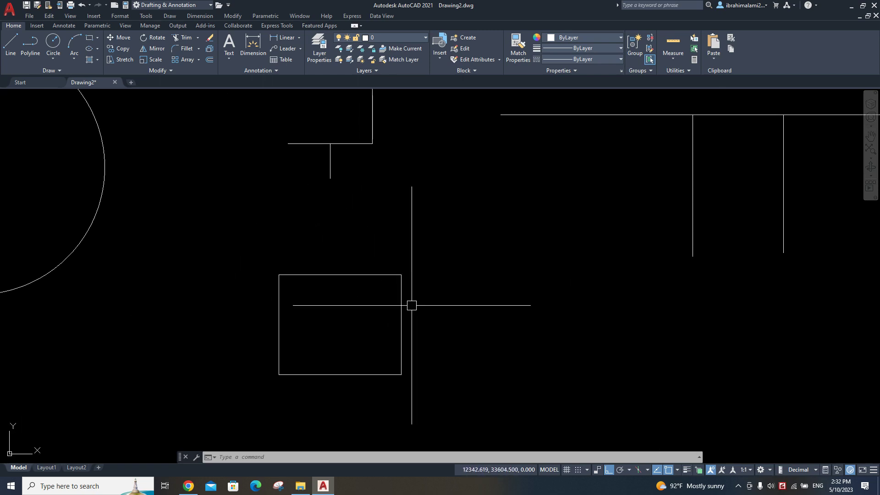
{"action": "scroll", "coordinate": [420, 296], "scroll_direction": "down", "scroll_amount": 4}
{"action": "middle_click_drag", "start_coordinate": [446, 265], "coordinate": [536, 283]}
{"action": "scroll", "coordinate": [535, 283], "scroll_direction": "up", "scroll_amount": 2}
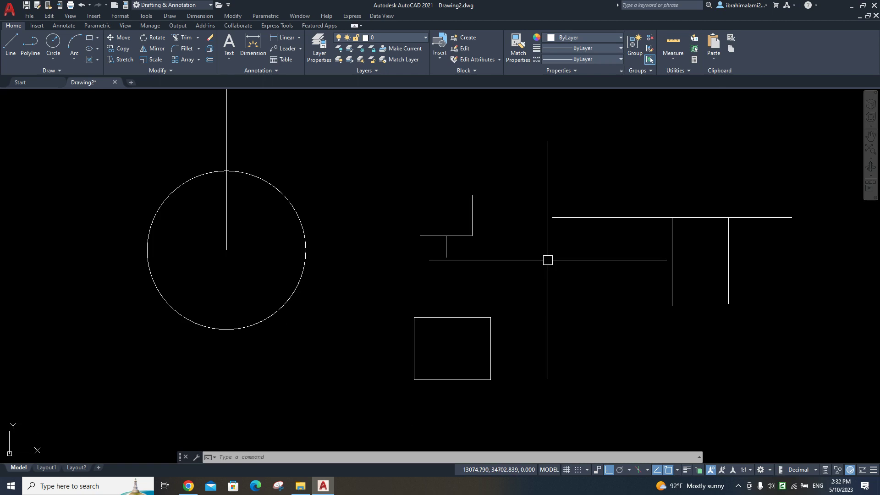
- Pick a vertical segment from the line intersection, then stop the line with Esc
{"action": "type", "text": "l"}
{"action": "key", "text": "Return"}
{"action": "key", "text": "F3"}
{"action": "key", "text": "Escape"}
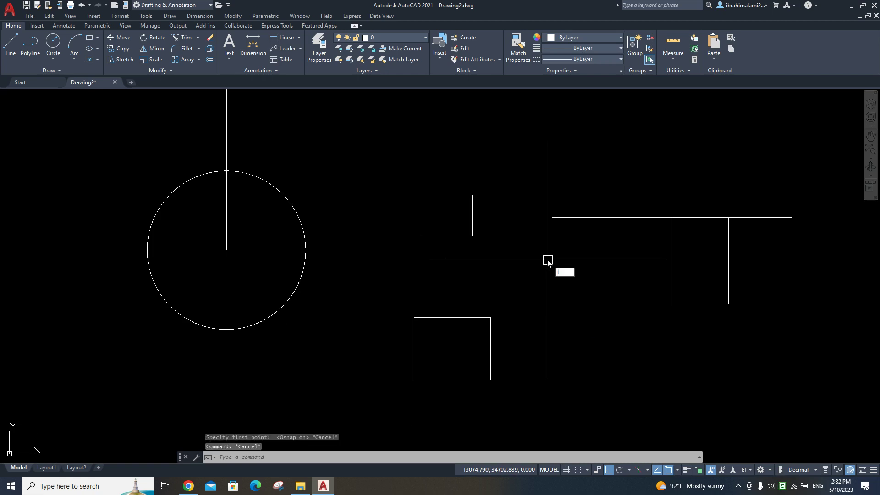
{"action": "key", "text": "Return"}
{"action": "left_click", "coordinate": [553, 218]}
{"action": "left_click", "coordinate": [554, 304]}
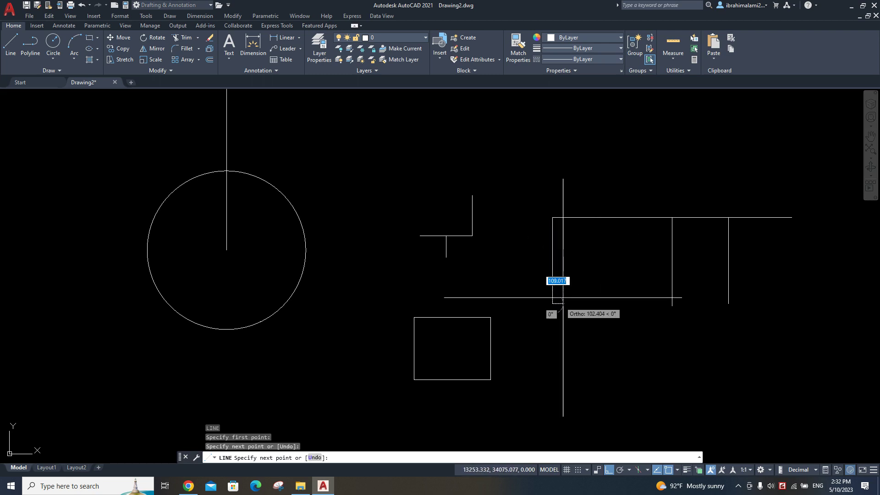
{"action": "key", "text": "Escape"}
- Switch object snapping off with F3 and cancel another line attempt
{"action": "key", "text": "F3"}
{"action": "mouse_move", "coordinate": [578, 259]}
{"action": "middle_mouse_down"}
{"action": "mouse_move", "coordinate": [579, 309]}
{"action": "mouse_move", "coordinate": [601, 332]}
{"action": "middle_mouse_up"}
{"action": "scroll", "coordinate": [500, 267], "scroll_direction": "up", "scroll_amount": 4}
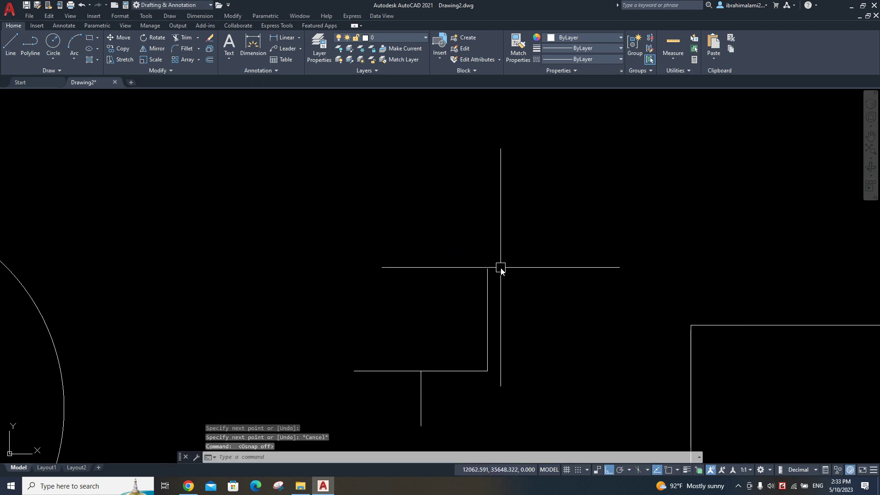
{"action": "key", "text": "Return"}
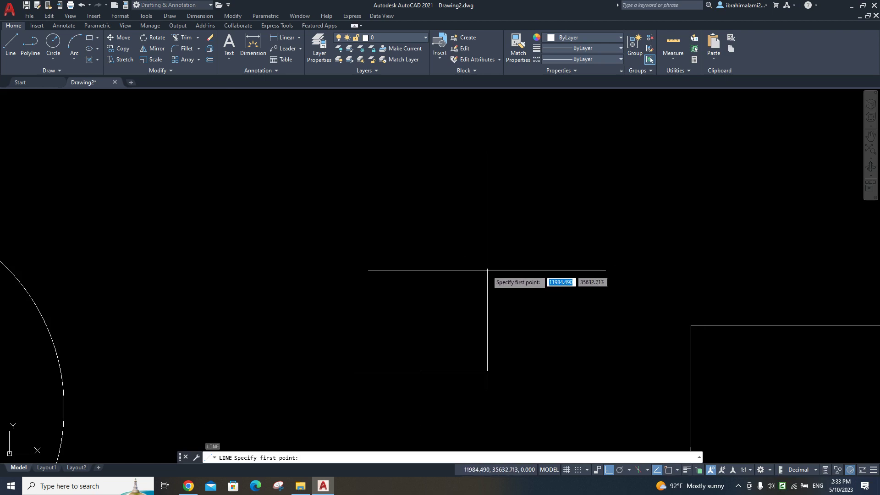
{"action": "key", "text": "Escape"}
{"action": "key", "text": "Escape"}
- Open Drafting Settings with OS, cancel it, then reopen it on the Object Snap tab
{"action": "type", "text": "os"}
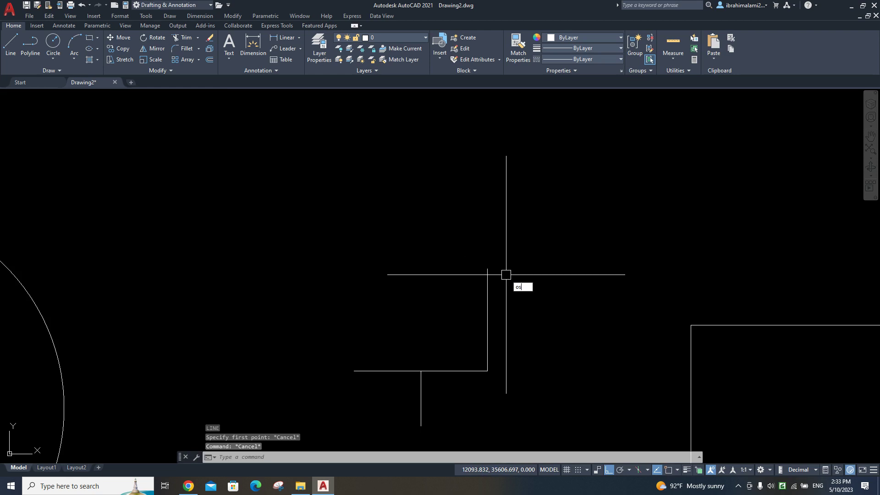
{"action": "key", "text": "Return"}
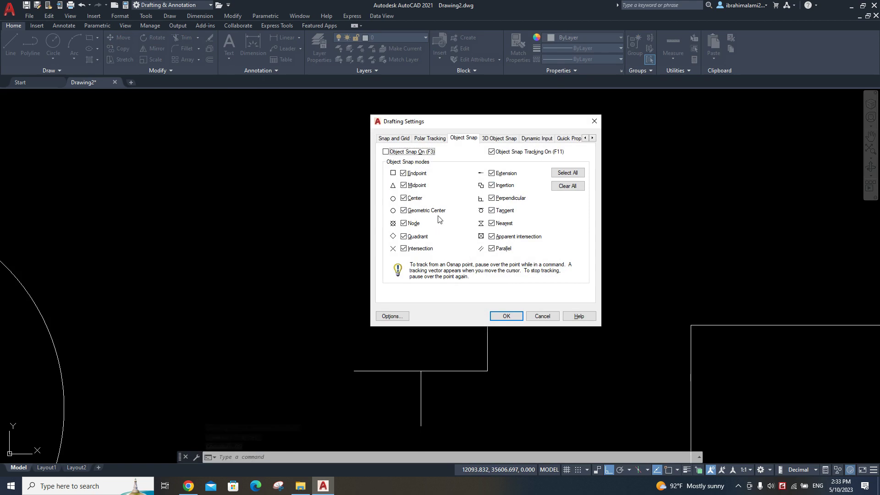
{"action": "left_click", "coordinate": [542, 316]}
{"action": "scroll", "coordinate": [460, 295], "scroll_direction": "down", "scroll_amount": 2}
{"action": "scroll", "coordinate": [461, 294], "scroll_direction": "up", "scroll_amount": 4}
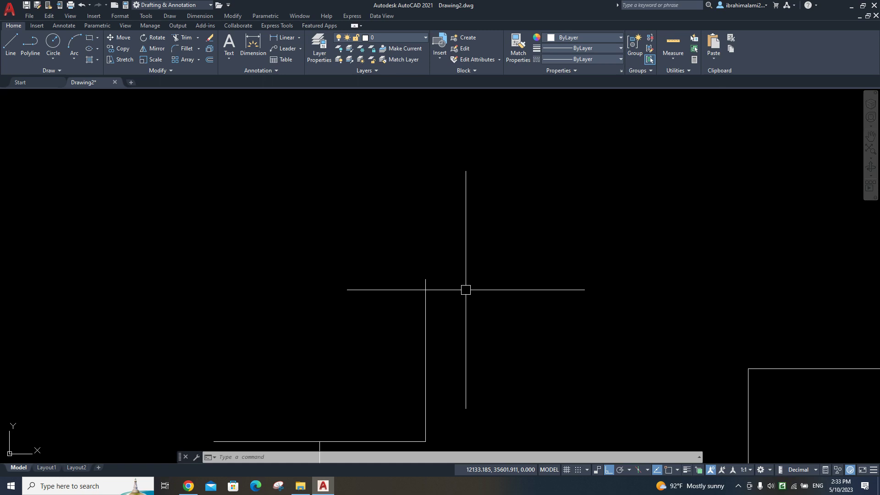
{"action": "type", "text": "OS"}
{"action": "key", "text": "Return"}
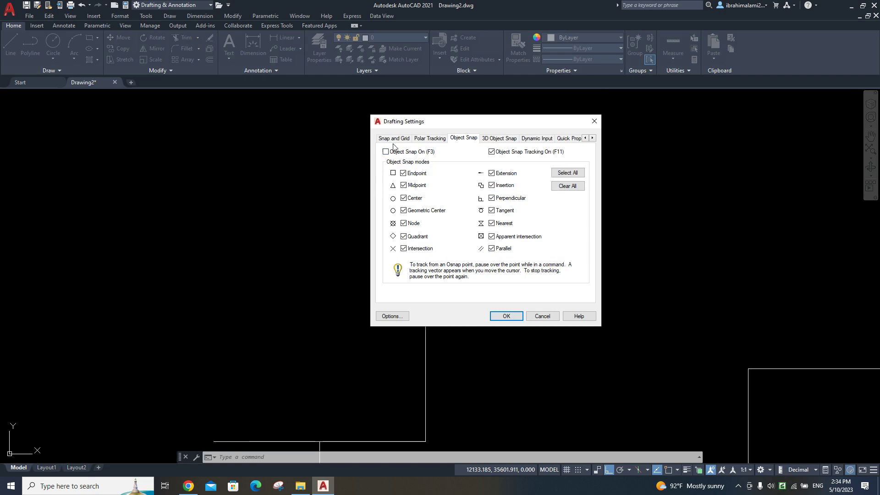
- Tick Object Snap On, confirm with OK, then start and cancel a line
{"action": "left_click", "coordinate": [405, 153]}
{"action": "left_click", "coordinate": [511, 316]}
{"action": "type", "text": "l"}
{"action": "key", "text": "Return"}
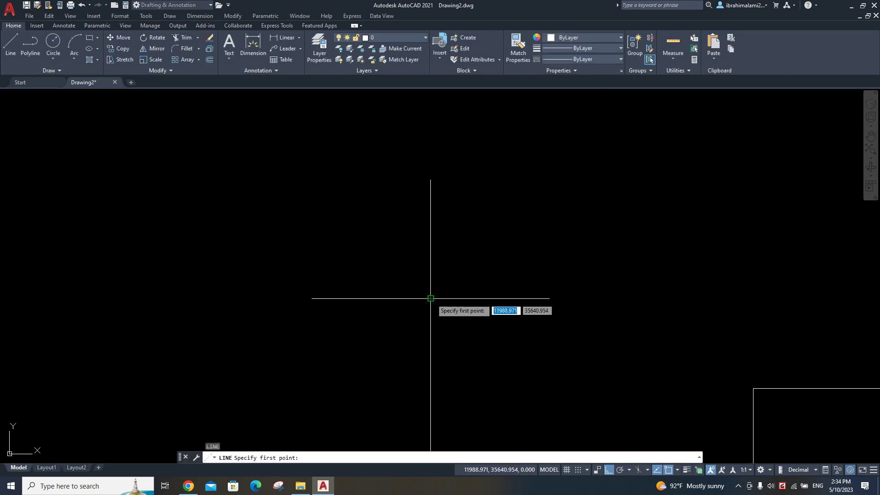
{"action": "key", "text": "Escape"}
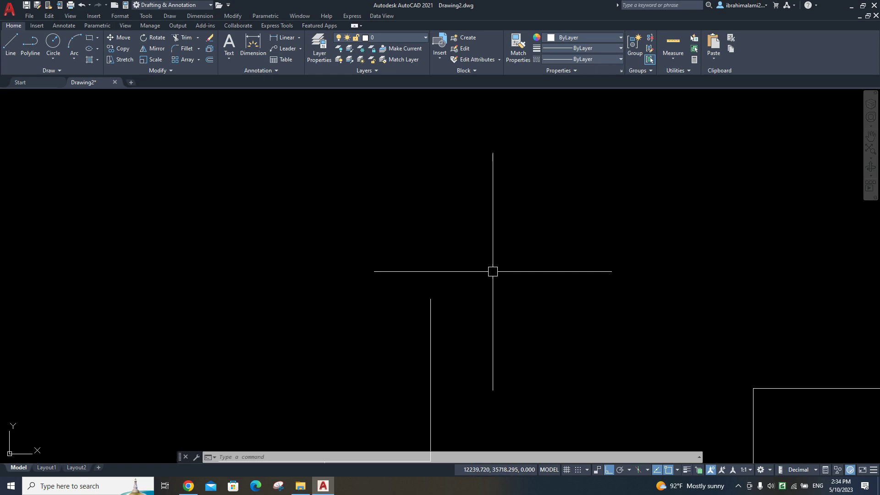
- Cancel a started line and clear all object snap modes with OS and Clear All
{"action": "type", "text": "l"}
{"action": "key", "text": "Return"}
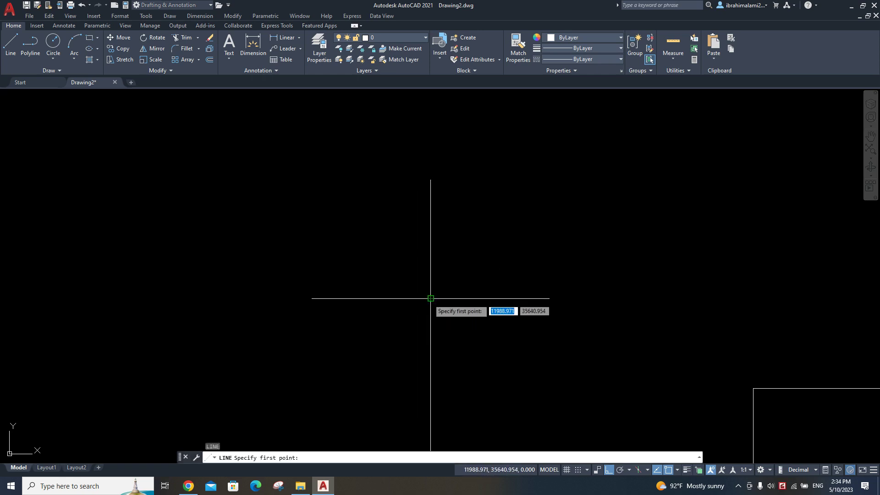
{"action": "key", "text": "Escape"}
{"action": "key", "text": "Escape"}
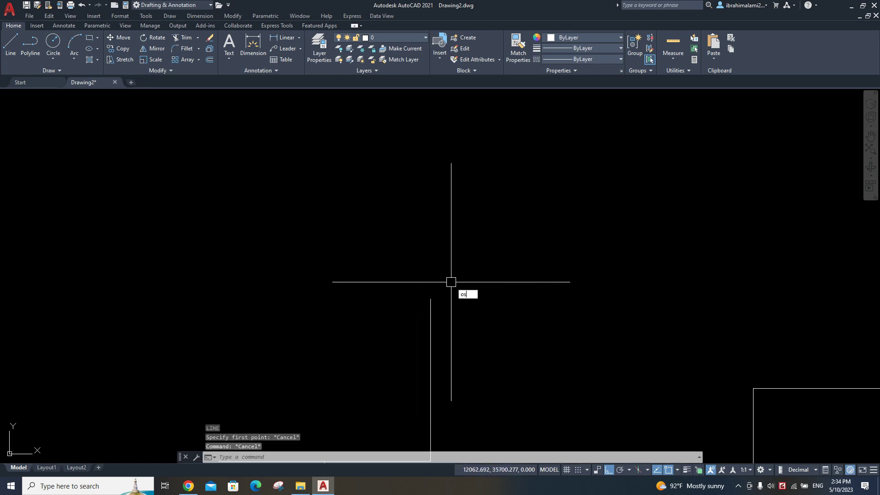
{"action": "type", "text": "os"}
{"action": "key", "text": "Return"}
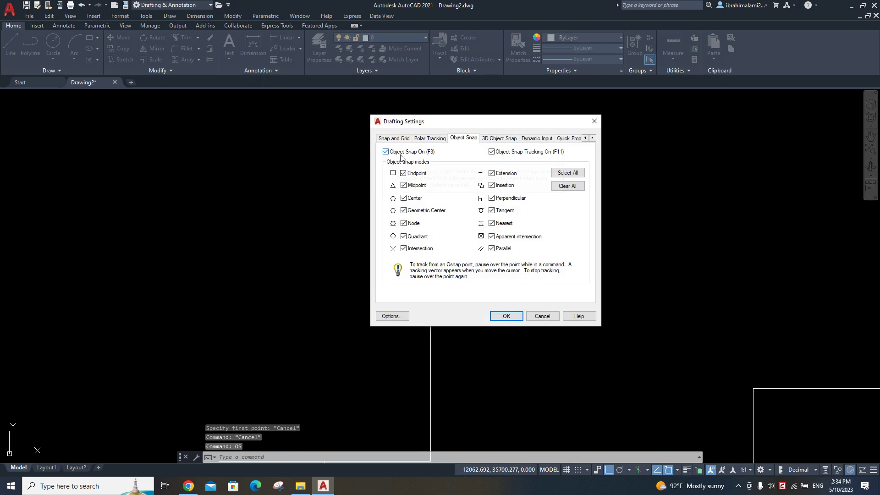
{"action": "left_click", "coordinate": [567, 188]}
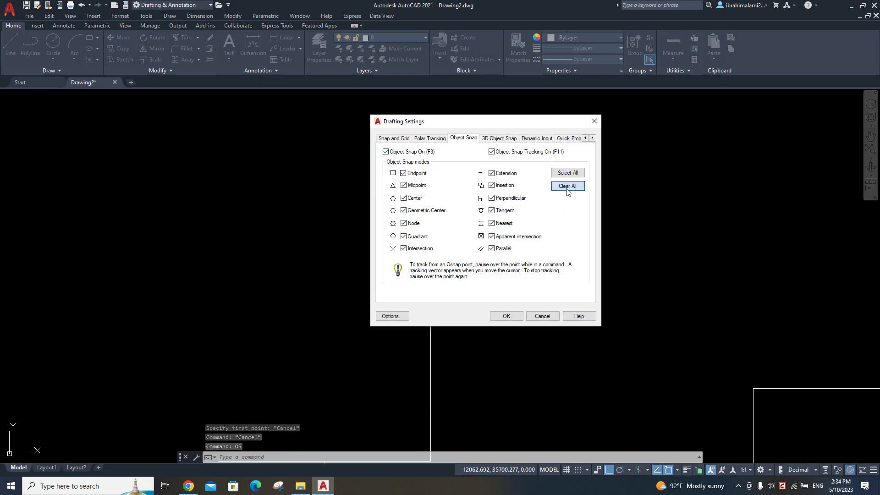
{"action": "left_click", "coordinate": [506, 316]}
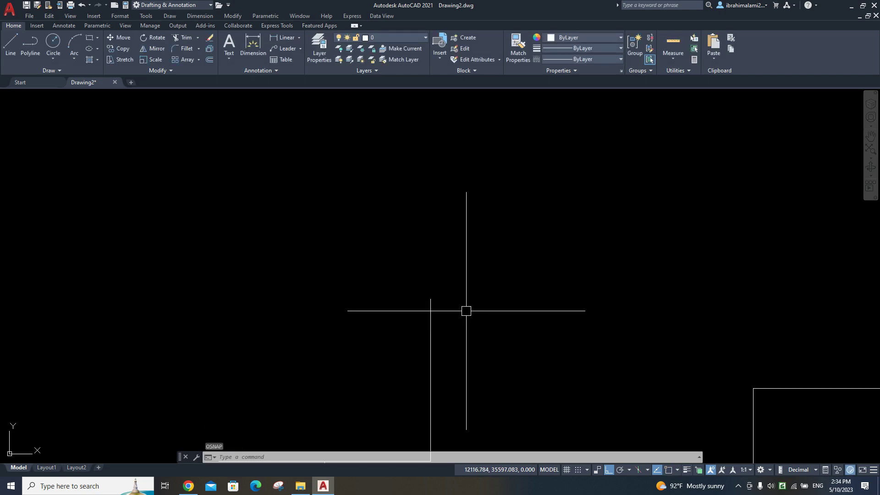
- Start and cancel another line, then reopen the object snap settings with OS
{"action": "type", "text": "l"}
{"action": "key", "text": "Return"}
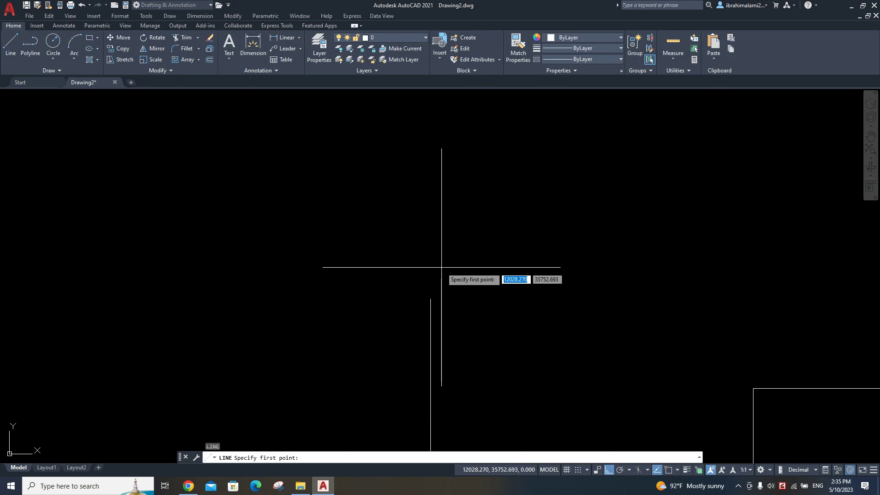
{"action": "type", "text": "os"}
{"action": "key", "text": "Escape"}
{"action": "type", "text": "os"}
{"action": "key", "text": "Escape"}
{"action": "type", "text": "os"}
{"action": "key", "text": "Return"}
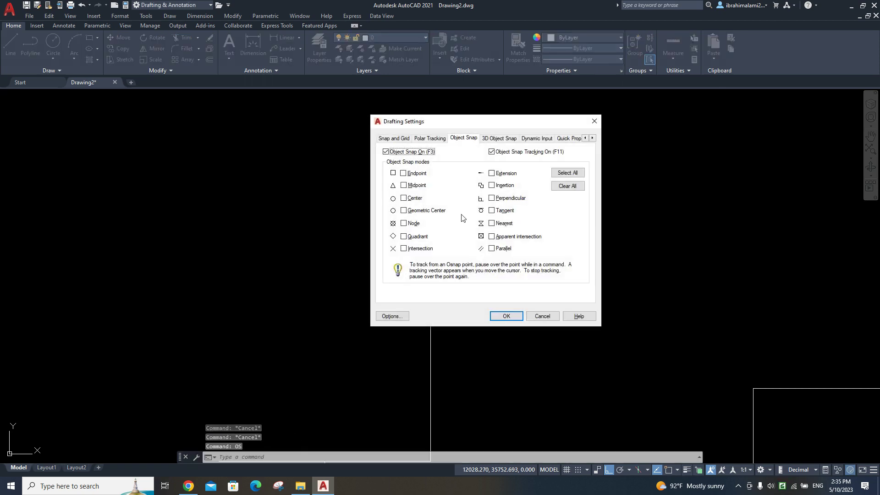
- Turn on every object snap mode with Select All, then start and cancel a test line
{"action": "left_click", "coordinate": [567, 173]}
{"action": "left_click", "coordinate": [506, 316]}
{"action": "type", "text": "l"}
{"action": "key", "text": "Return"}
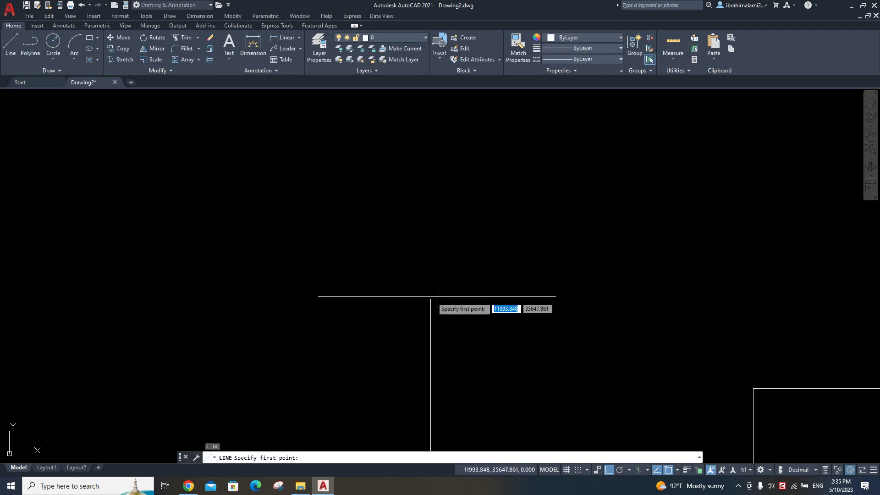
{"action": "key", "text": "Escape"}
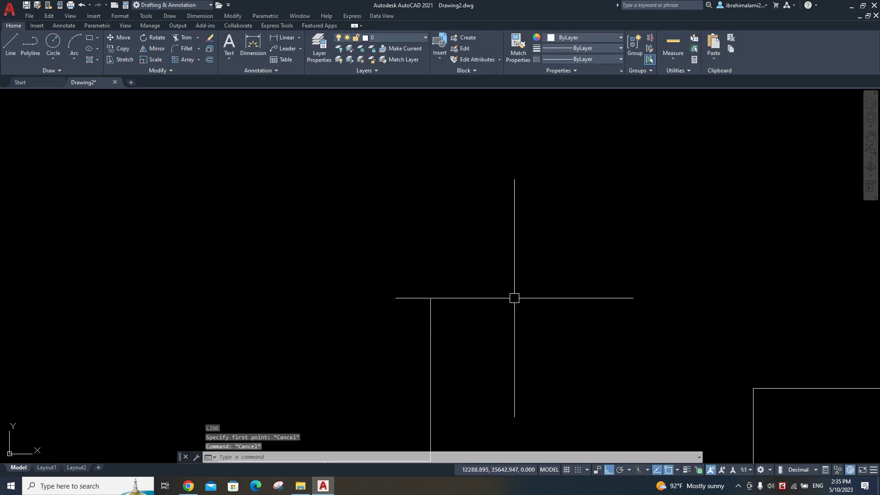
- Pan and zoom to show the circle, rectangle and lines, then reopen object snap settings
{"action": "middle_click_drag", "start_coordinate": [491, 288], "coordinate": [491, 257]}
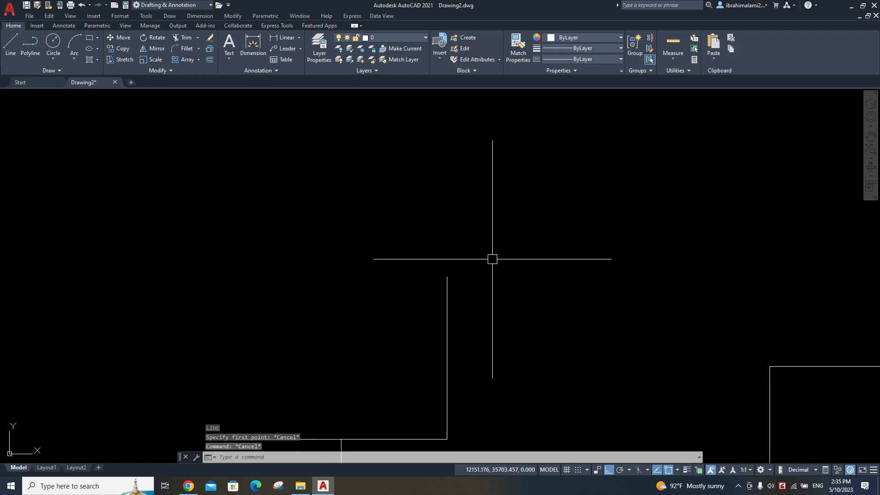
{"action": "mouse_move", "coordinate": [503, 266]}
{"action": "middle_mouse_down"}
{"action": "mouse_move", "coordinate": [432, 218]}
{"action": "mouse_move", "coordinate": [420, 240]}
{"action": "middle_mouse_up"}
{"action": "scroll", "coordinate": [290, 247], "scroll_direction": "down", "scroll_amount": 6}
{"action": "middle_click_drag", "start_coordinate": [394, 320], "coordinate": [400, 281]}
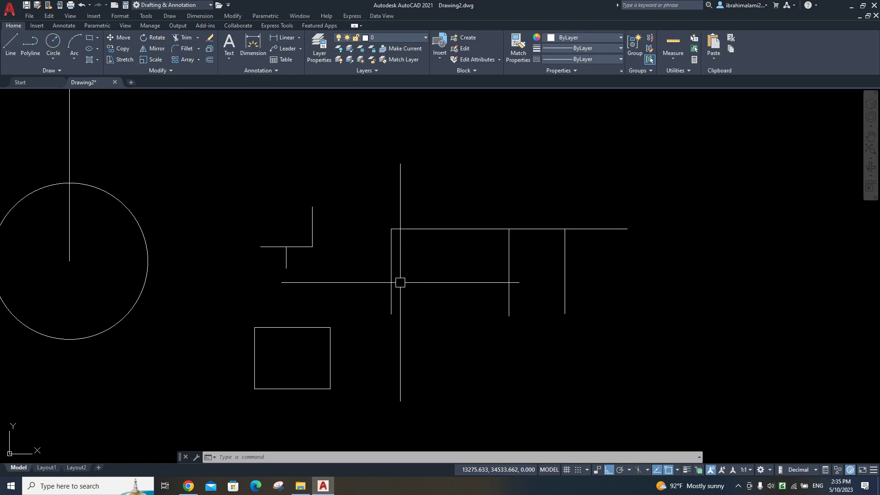
{"action": "type", "text": "os"}
{"action": "key", "text": "Return"}
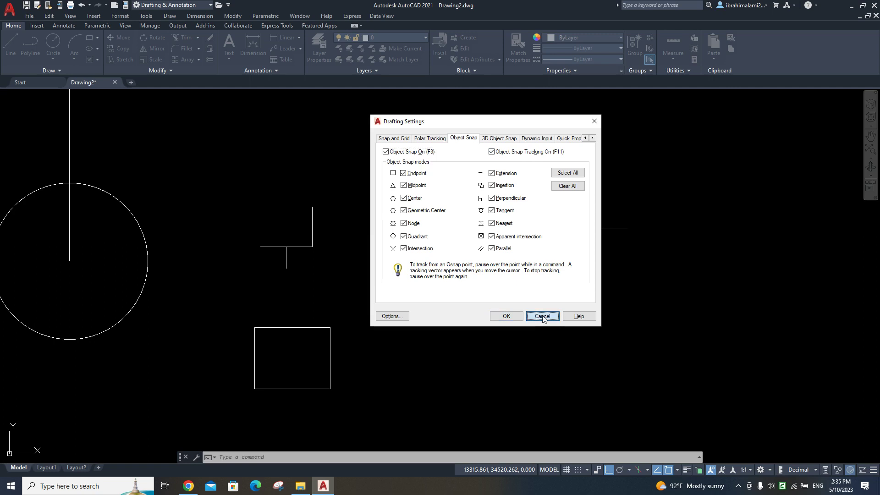
- Close Drafting Settings unchanged, zoom toward the L-shaped corner lines, and start LINE
{"action": "left_click", "coordinate": [507, 316]}
{"action": "middle_click_drag", "start_coordinate": [431, 210], "coordinate": [445, 284]}
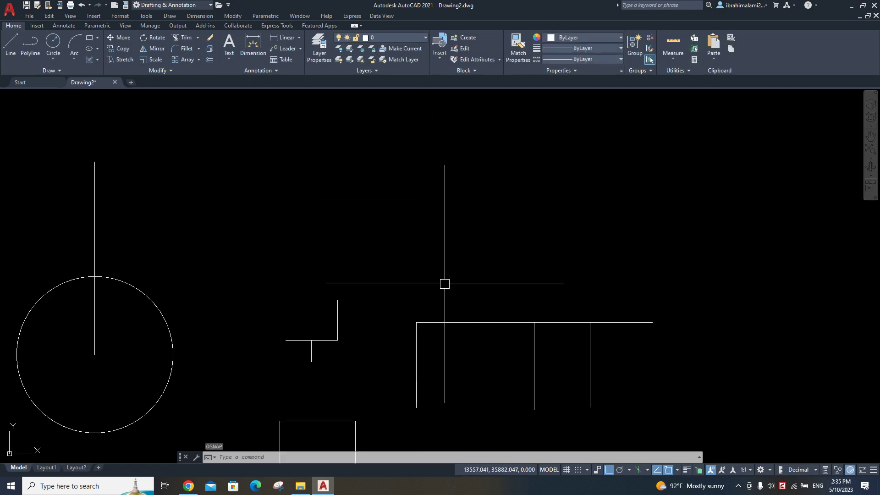
{"action": "scroll", "coordinate": [386, 286], "scroll_direction": "up", "scroll_amount": 2}
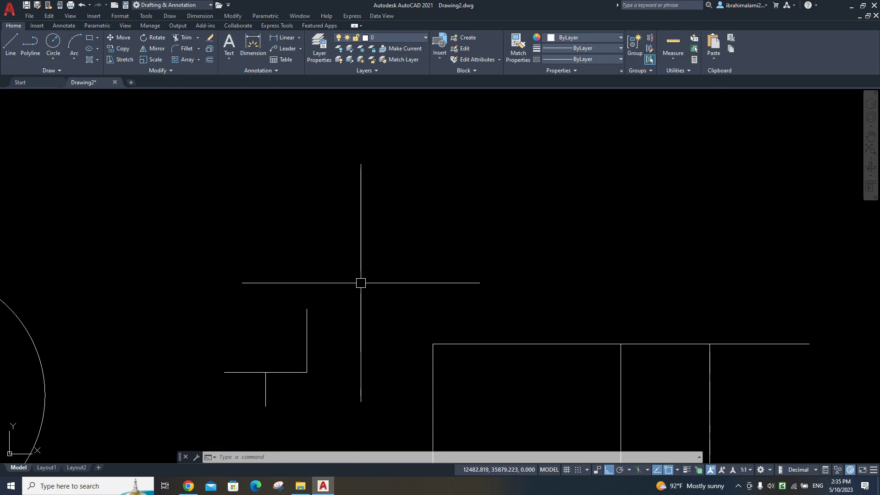
{"action": "scroll", "coordinate": [341, 307], "scroll_direction": "up", "scroll_amount": 2}
{"action": "scroll", "coordinate": [419, 290], "scroll_direction": "up", "scroll_amount": 2}
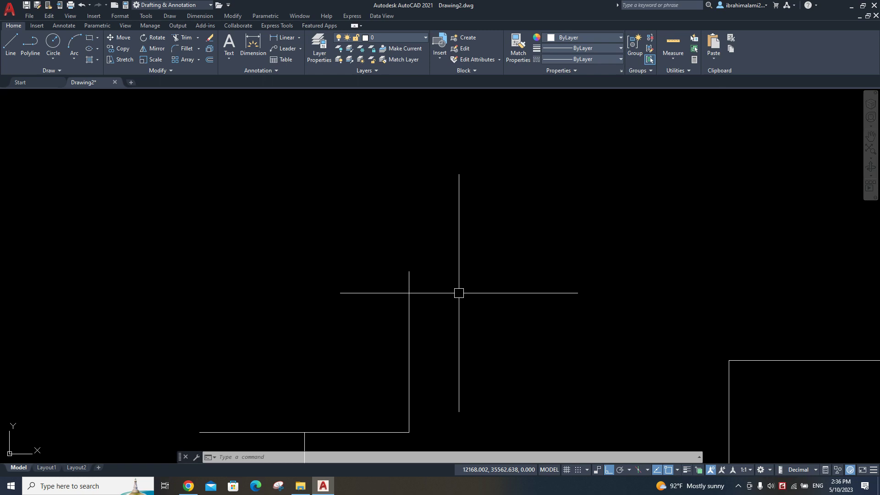
{"action": "mouse_move", "coordinate": [459, 292]}
{"action": "middle_mouse_down"}
{"action": "mouse_move", "coordinate": [399, 316]}
{"action": "mouse_move", "coordinate": [391, 281]}
{"action": "mouse_move", "coordinate": [405, 326]}
{"action": "middle_mouse_up"}
{"action": "scroll", "coordinate": [409, 324], "scroll_direction": "up", "scroll_amount": 1}
{"action": "scroll", "coordinate": [393, 289], "scroll_direction": "up", "scroll_amount": 1}
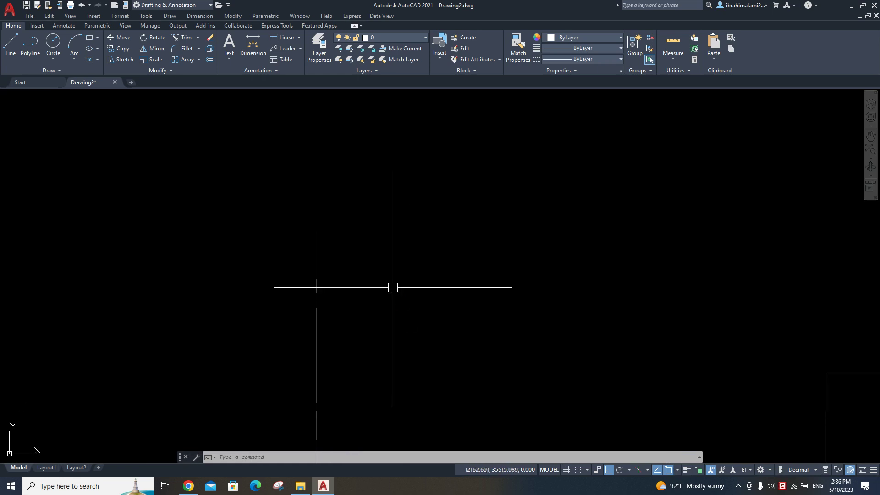
{"action": "type", "text": "l"}
{"action": "key", "text": "Return"}
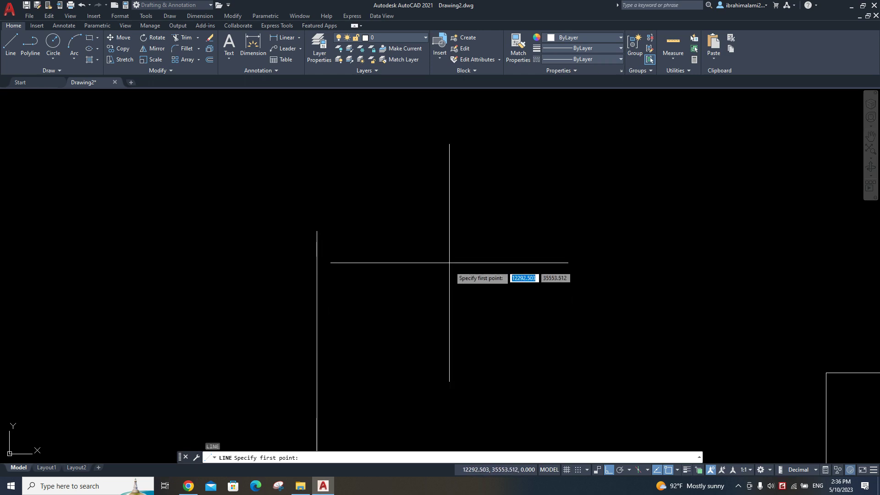
- Draw a trial vertical line and a horizontal line meeting its top
{"action": "left_click", "coordinate": [436, 234]}
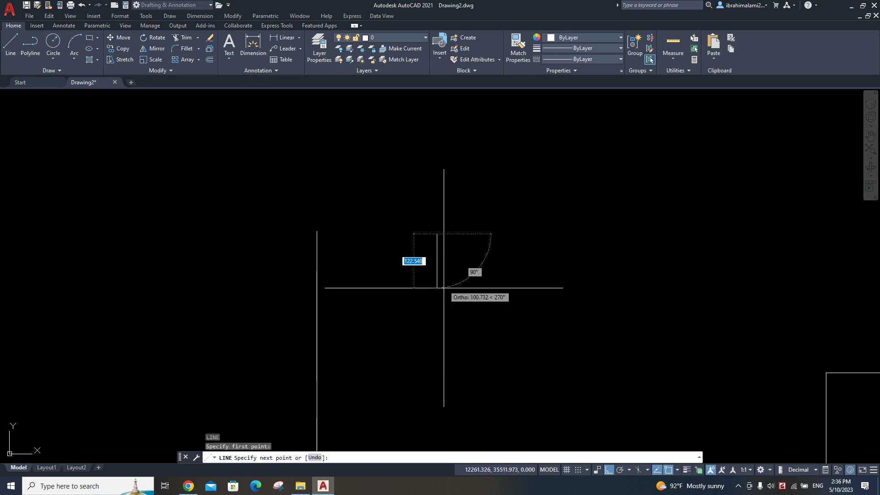
{"action": "left_click", "coordinate": [437, 414]}
{"action": "key", "text": "Escape"}
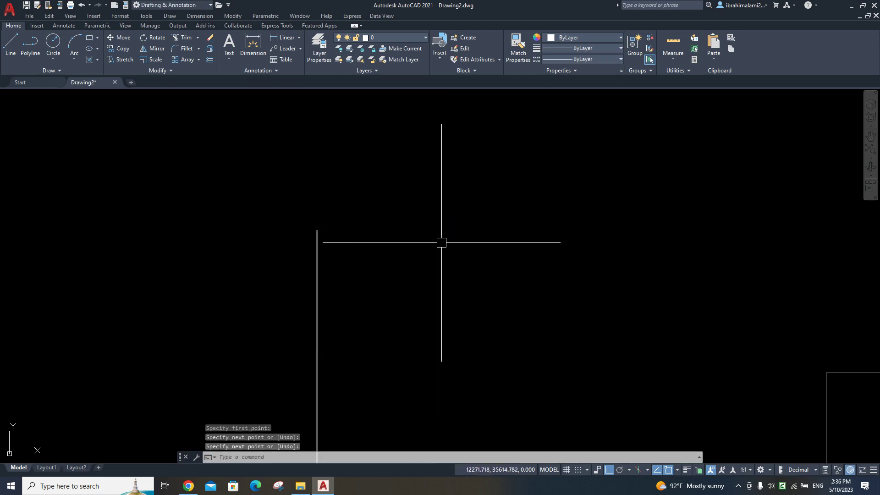
{"action": "middle_click_drag", "start_coordinate": [399, 251], "coordinate": [396, 272]}
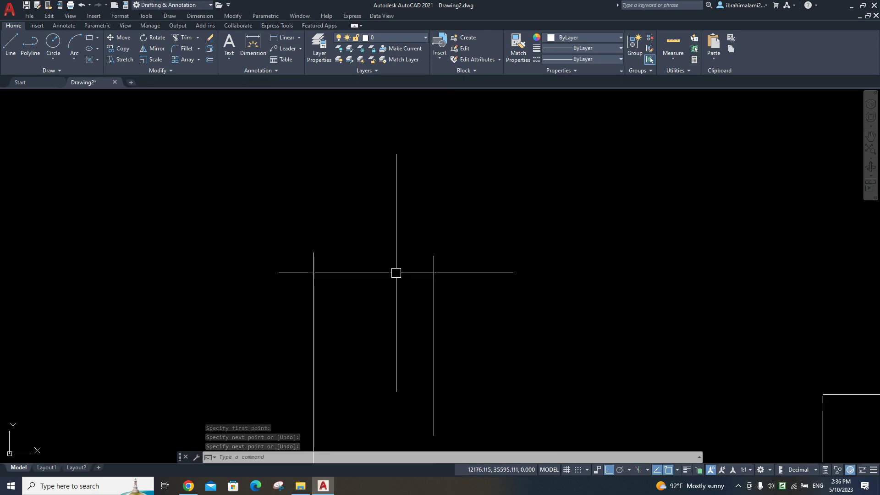
{"action": "key", "text": "Return"}
{"action": "left_click", "coordinate": [314, 253]}
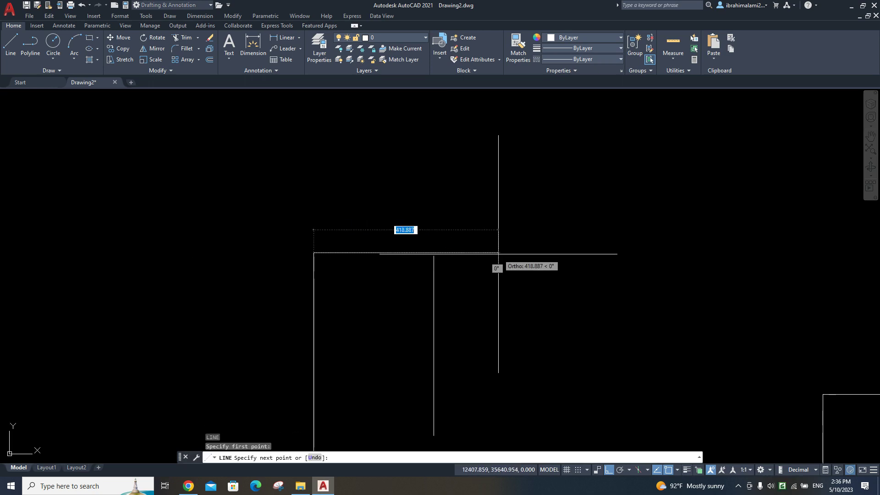
{"action": "left_click", "coordinate": [434, 253]}
{"action": "key", "text": "Escape"}
- Erase both trial lines with a crossing selection and Delete
{"action": "scroll", "coordinate": [446, 251], "scroll_direction": "up", "scroll_amount": 2}
{"action": "scroll", "coordinate": [446, 249], "scroll_direction": "up", "scroll_amount": 3}
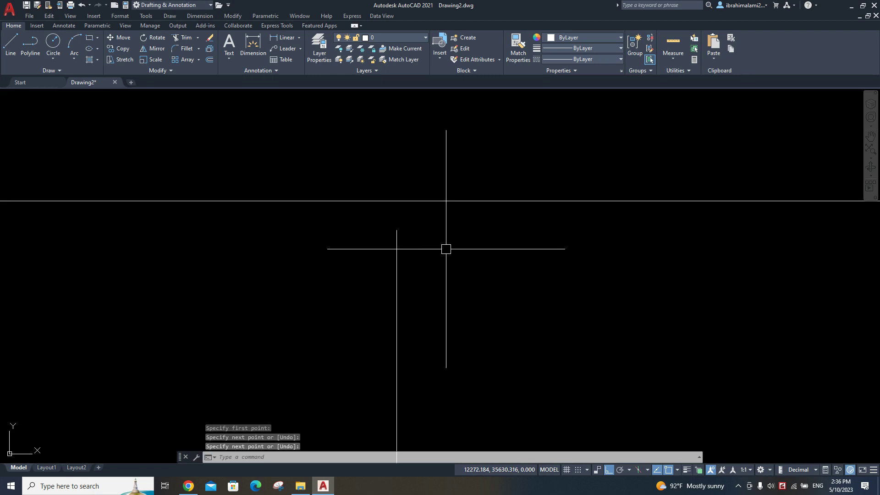
{"action": "scroll", "coordinate": [446, 249], "scroll_direction": "down", "scroll_amount": 2}
{"action": "left_click", "coordinate": [472, 232]}
{"action": "left_click", "coordinate": [426, 286]}
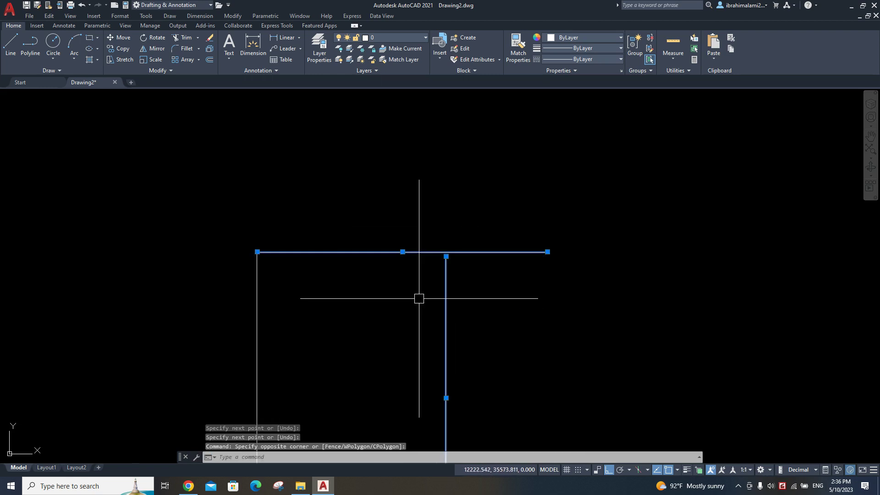
{"action": "key", "text": "Delete"}
- Draw a second trial pair: a vertical line upward and a horizontal line from its end
{"action": "type", "text": "l"}
{"action": "key", "text": "Return"}
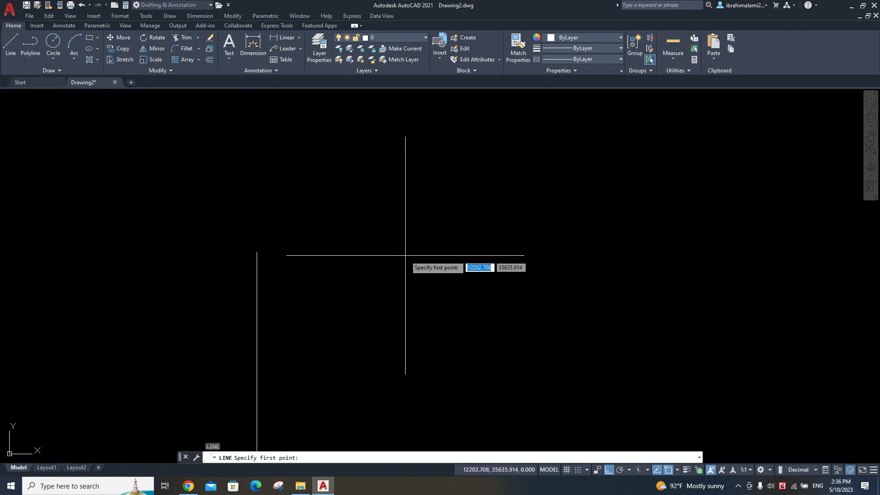
{"action": "left_click", "coordinate": [406, 255]}
{"action": "left_click", "coordinate": [421, 128]}
{"action": "key", "text": "Return"}
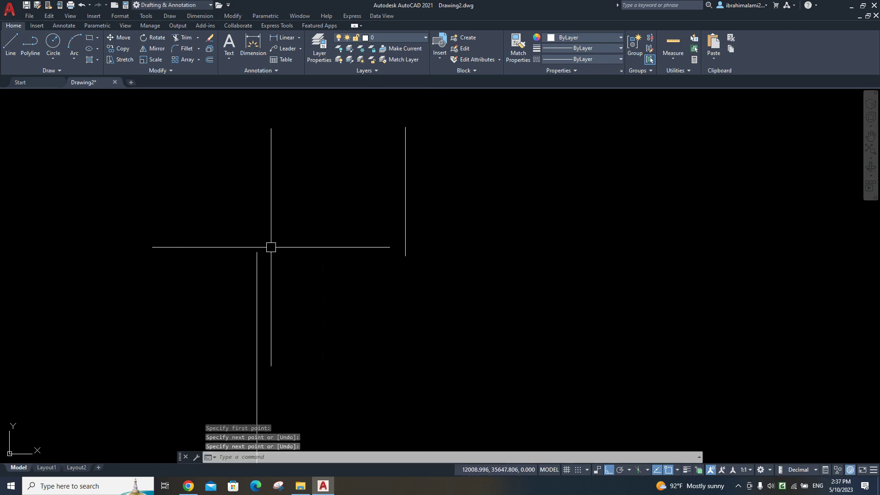
{"action": "key", "text": "Return"}
{"action": "left_click", "coordinate": [257, 255]}
{"action": "left_click", "coordinate": [502, 265]}
{"action": "key", "text": "Return"}
- Crossing-select the second pair of trial lines and delete them
{"action": "scroll", "coordinate": [414, 269], "scroll_direction": "up", "scroll_amount": 3}
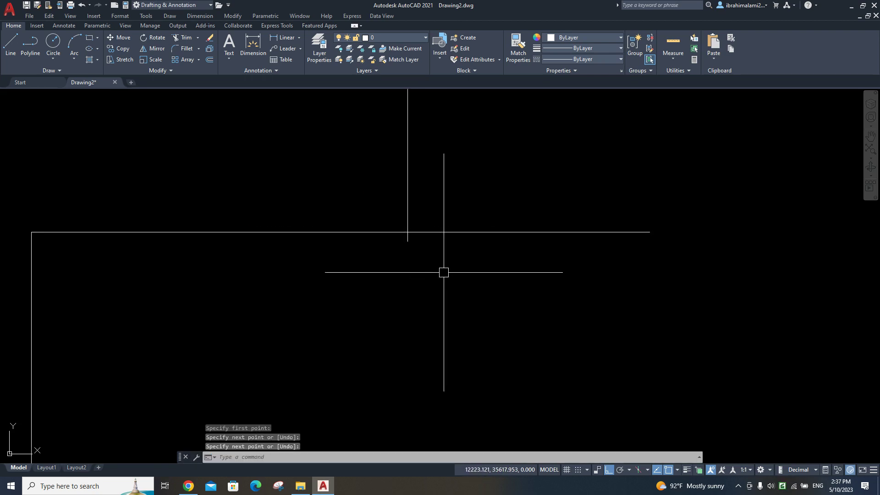
{"action": "scroll", "coordinate": [443, 273], "scroll_direction": "down", "scroll_amount": 2}
{"action": "left_click", "coordinate": [460, 192]}
{"action": "left_click", "coordinate": [397, 275]}
{"action": "key", "text": "Delete"}
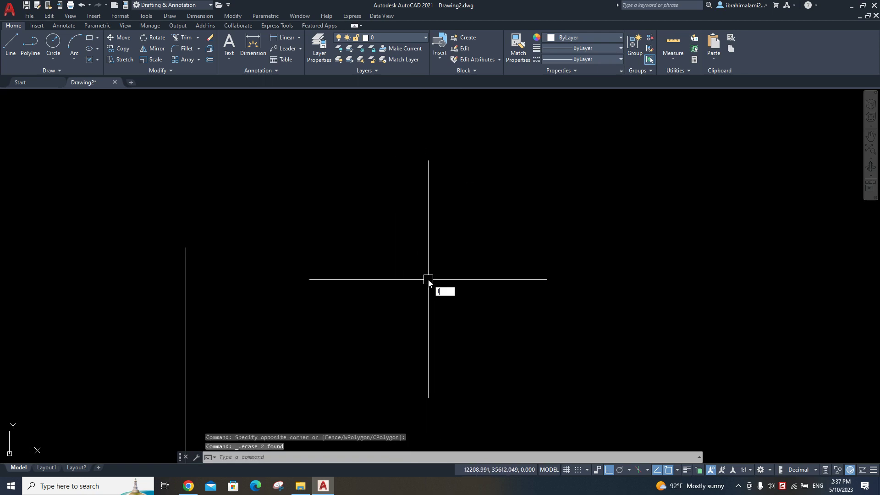
{"action": "type", "text": "L"}
- Repeat the LINE command with Enter so it awaits a first point
{"action": "key", "text": "Return"}
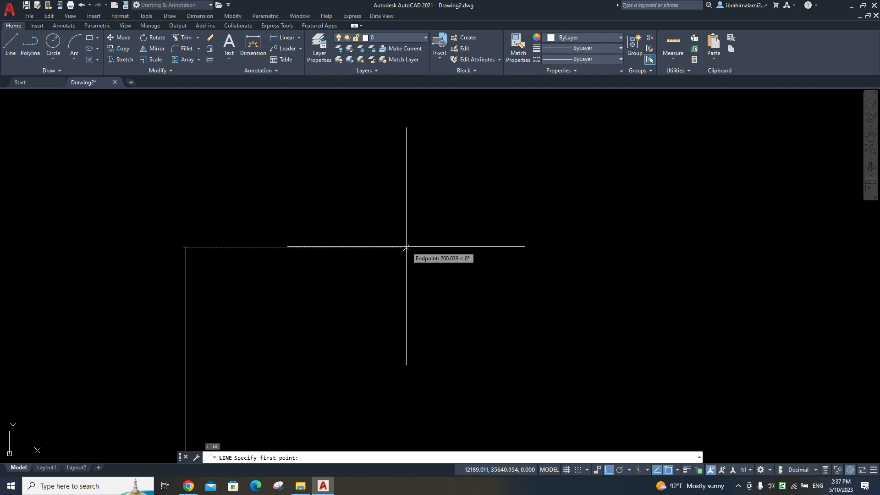
- Draw a vertical line downward, then a horizontal line from its end to the right
{"action": "left_click", "coordinate": [406, 247]}
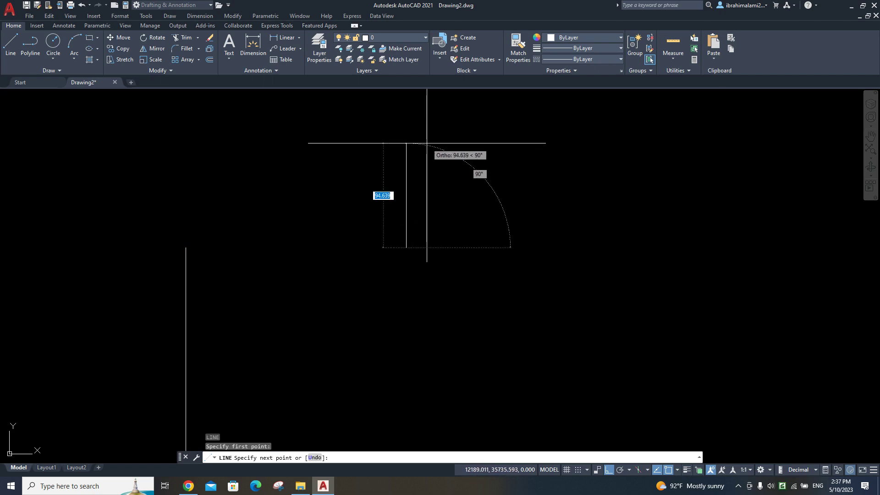
{"action": "left_click", "coordinate": [410, 404]}
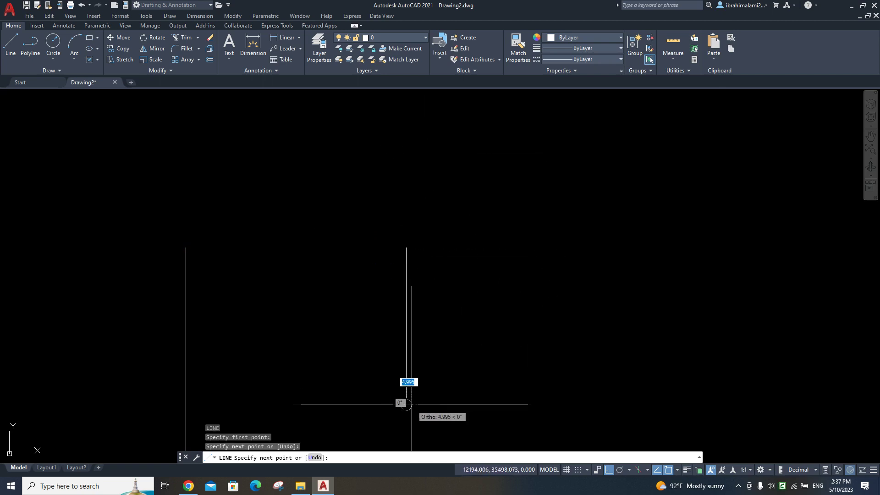
{"action": "key", "text": "Return"}
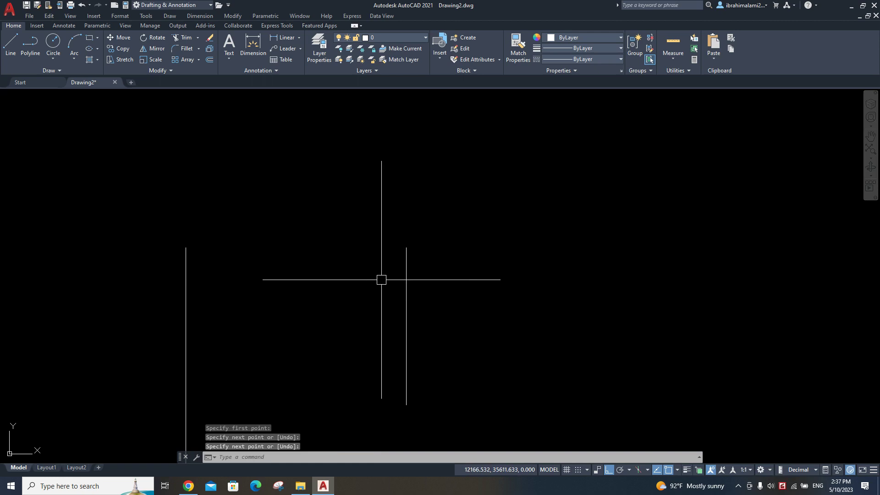
{"action": "key", "text": "Return"}
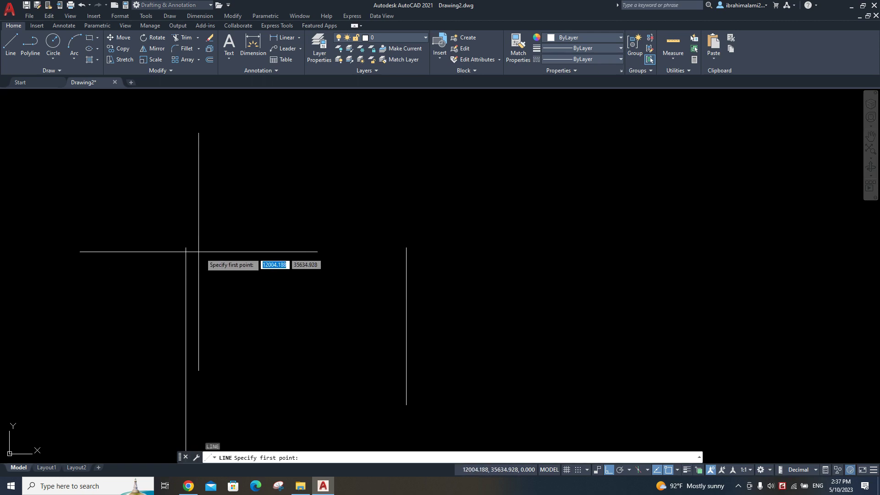
{"action": "left_click", "coordinate": [185, 247]}
{"action": "left_click", "coordinate": [521, 262]}
{"action": "key", "text": "Return"}
- Crossing-select the new horizontal and vertical lines and erase them
{"action": "scroll", "coordinate": [413, 251], "scroll_direction": "up", "scroll_amount": 5}
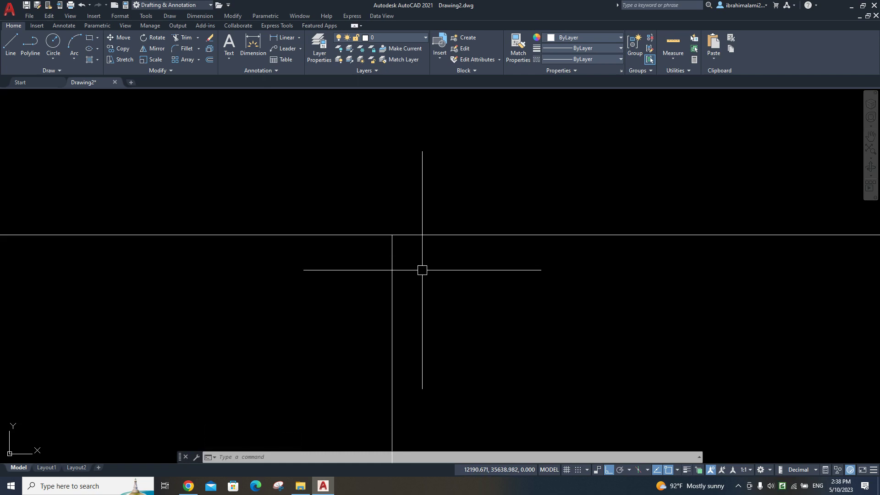
{"action": "middle_click_drag", "start_coordinate": [418, 265], "coordinate": [497, 285]}
{"action": "left_click_drag", "start_coordinate": [497, 257], "coordinate": [383, 314]}
{"action": "scroll", "coordinate": [412, 284], "scroll_direction": "down", "scroll_amount": 5}
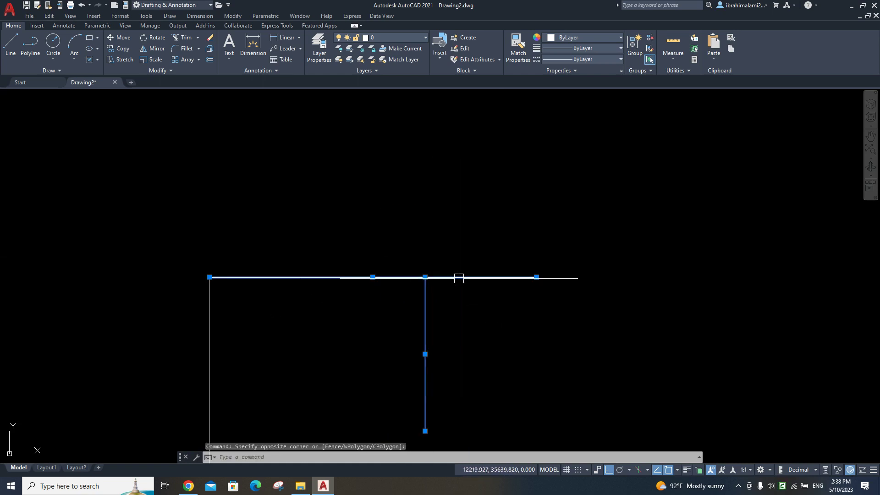
{"action": "key", "text": "Delete"}
{"action": "middle_click_drag", "start_coordinate": [332, 314], "coordinate": [457, 251]}
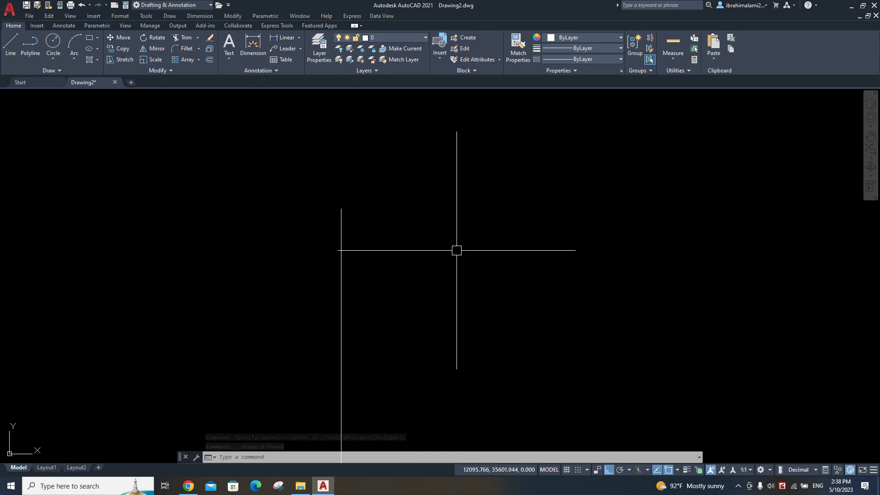
{"action": "key", "text": "F11"}
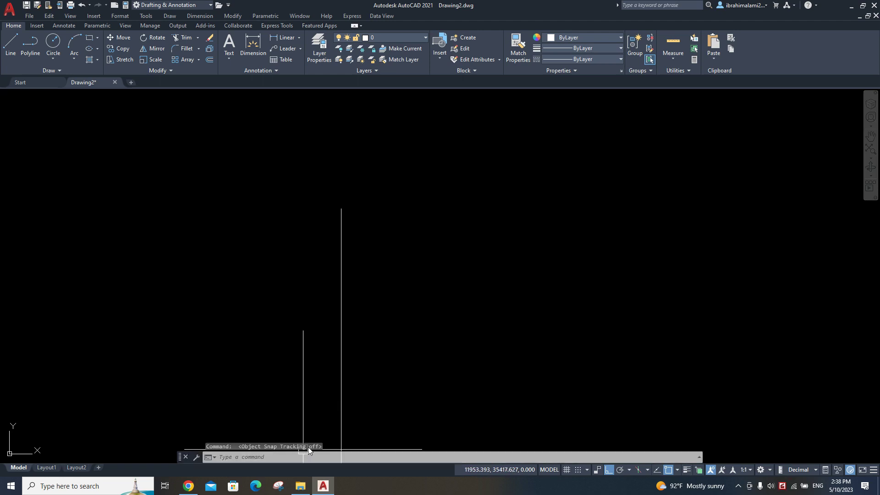
{"action": "type", "text": "l"}
{"action": "key", "text": "Return"}
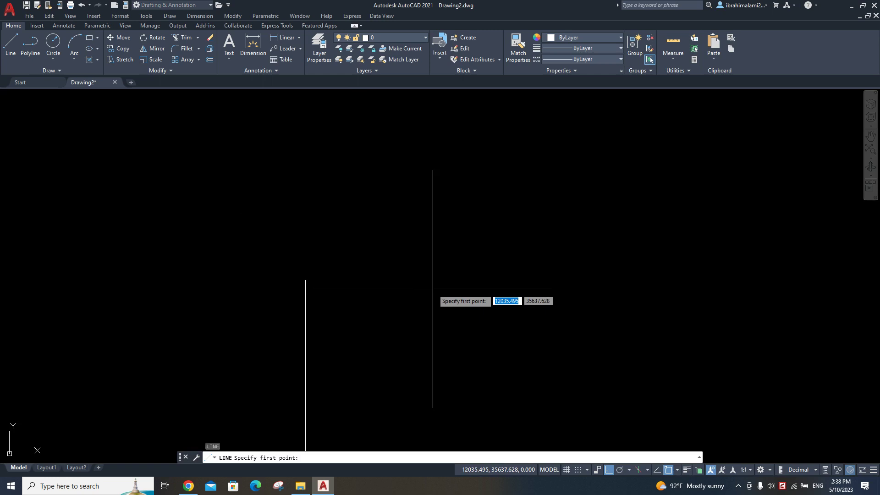
{"action": "key", "text": "F11"}
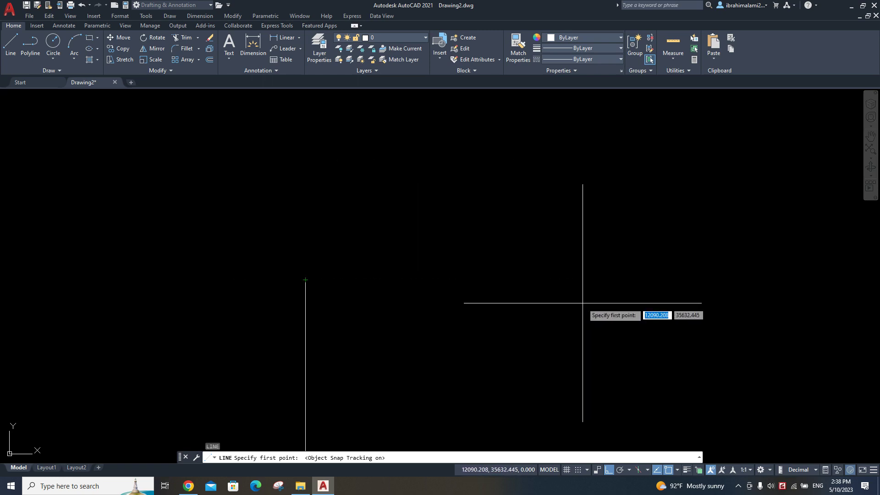
{"action": "key", "text": "Escape"}
{"action": "mouse_move", "coordinate": [495, 318]}
{"action": "middle_mouse_down"}
{"action": "mouse_move", "coordinate": [450, 287]}
{"action": "mouse_move", "coordinate": [487, 257]}
{"action": "middle_mouse_up"}
{"action": "scroll", "coordinate": [487, 257], "scroll_direction": "down", "scroll_amount": 3}
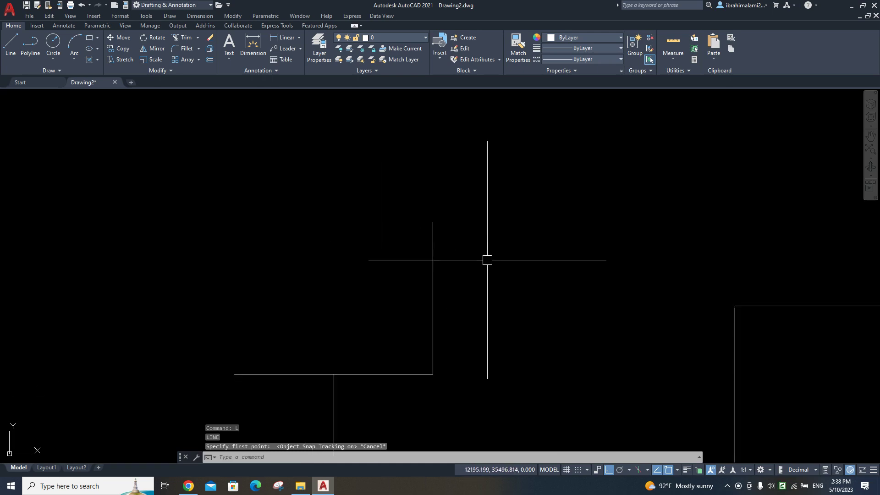
{"action": "middle_click_drag", "start_coordinate": [410, 285], "coordinate": [463, 244]}
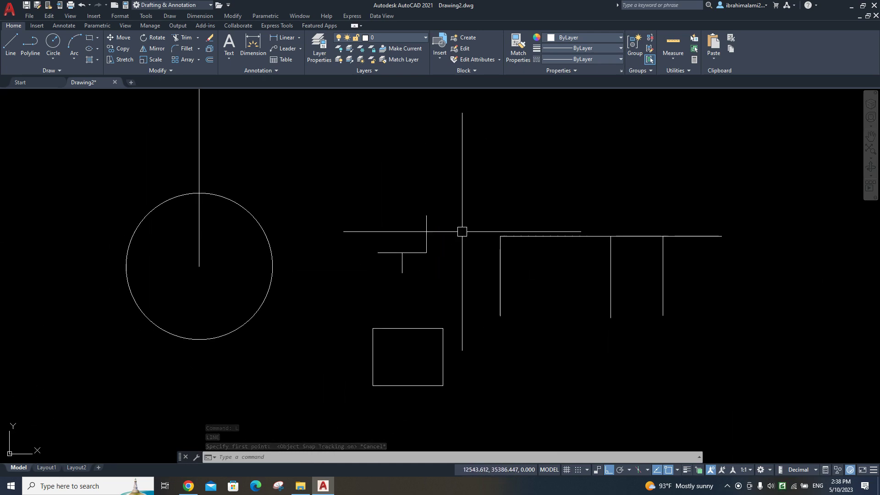
- Erase all 10 objects with one crossing window, then restore the window from maximized
{"action": "scroll", "coordinate": [463, 231], "scroll_direction": "down", "scroll_amount": 2}
{"action": "scroll", "coordinate": [506, 247], "scroll_direction": "down", "scroll_amount": 3}
{"action": "scroll", "coordinate": [504, 265], "scroll_direction": "up", "scroll_amount": 4}
{"action": "scroll", "coordinate": [490, 238], "scroll_direction": "up", "scroll_amount": 2}
{"action": "scroll", "coordinate": [586, 225], "scroll_direction": "down", "scroll_amount": 4}
{"action": "left_click_drag", "start_coordinate": [649, 158], "coordinate": [247, 319]}
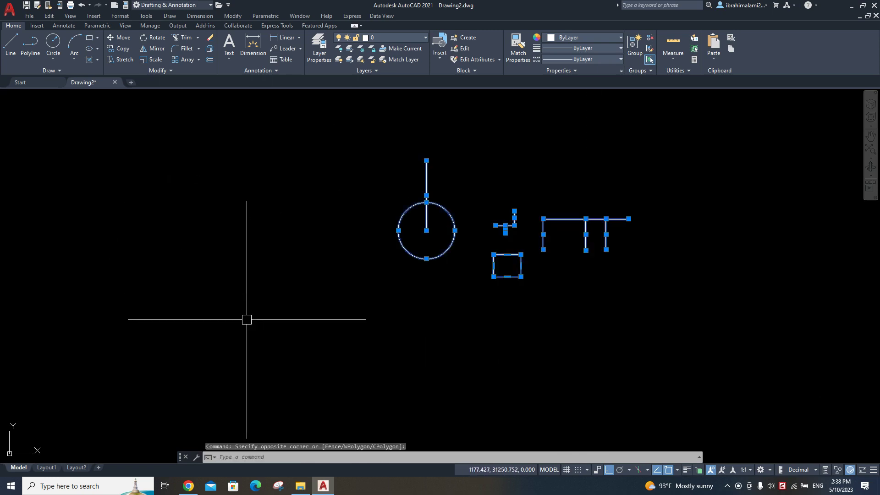
{"action": "key", "text": "Delete"}
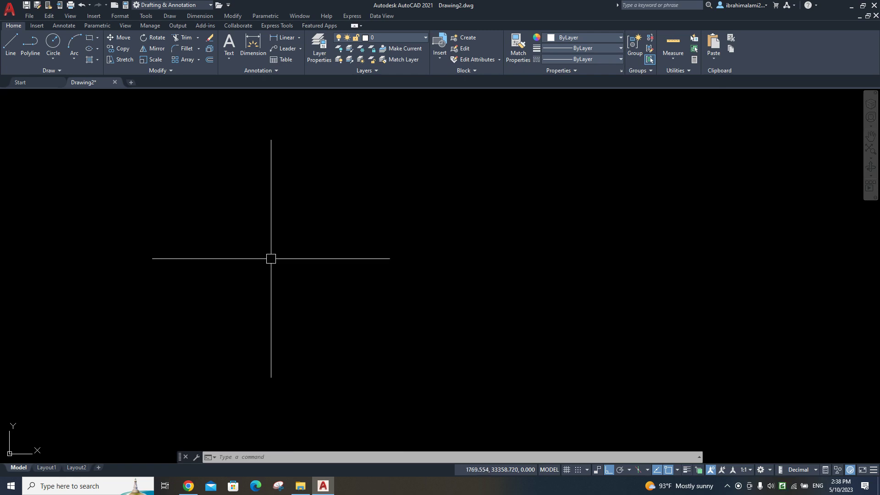
{"action": "left_click", "coordinate": [865, 6]}
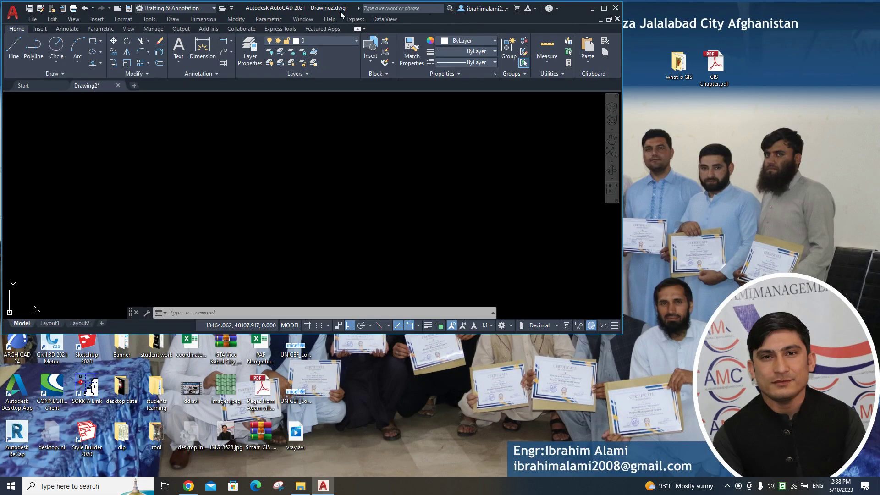
- Move the AutoCAD window and resize it by its corner and left edge to nearly fill the screen
{"action": "left_click_drag", "start_coordinate": [341, 15], "coordinate": [360, 29]}
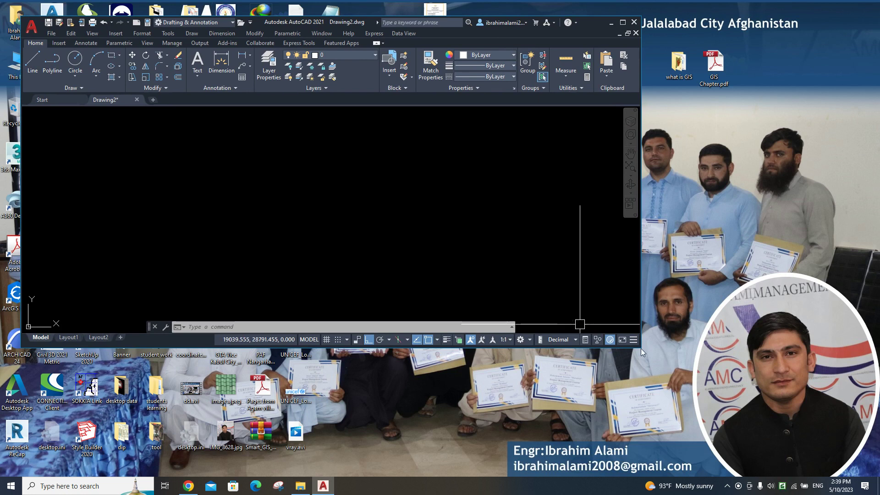
{"action": "mouse_move", "coordinate": [641, 349]}
{"action": "left_mouse_down"}
{"action": "mouse_move", "coordinate": [767, 424]}
{"action": "mouse_move", "coordinate": [867, 463]}
{"action": "mouse_move", "coordinate": [851, 474]}
{"action": "left_mouse_up"}
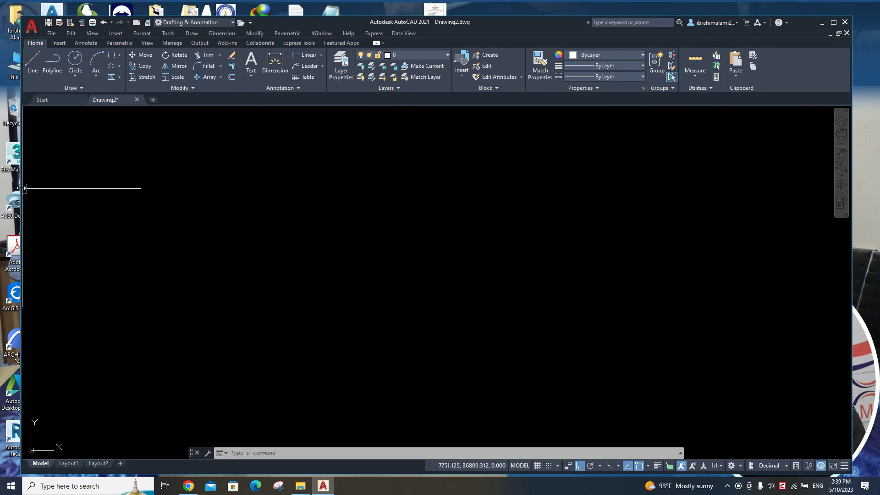
{"action": "left_click_drag", "start_coordinate": [22, 188], "coordinate": [31, 188]}
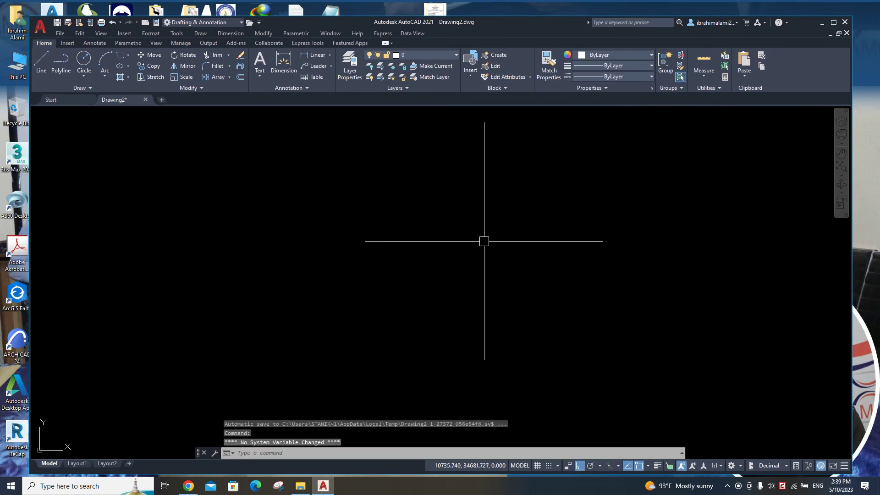
- Draw a horizontal line with L and a rectangle beneath it
{"action": "type", "text": "L"}
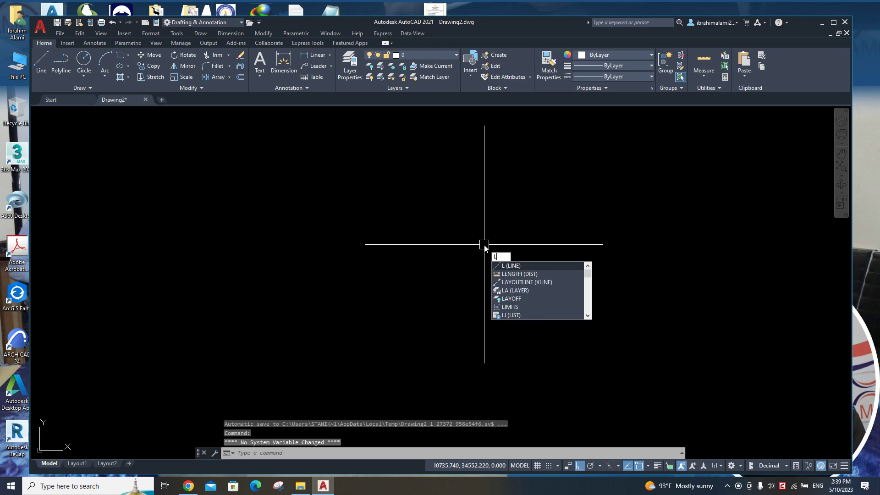
{"action": "key", "text": "Return"}
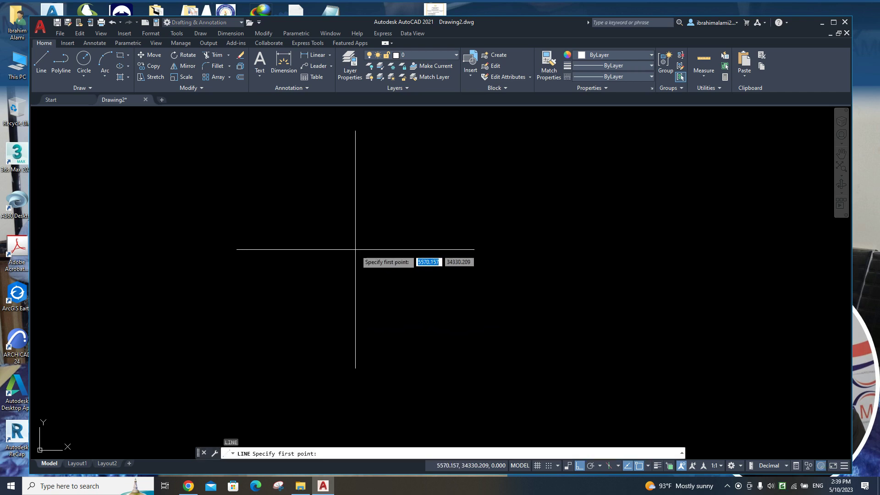
{"action": "left_click", "coordinate": [341, 224]}
{"action": "left_click", "coordinate": [600, 226]}
{"action": "key", "text": "Return"}
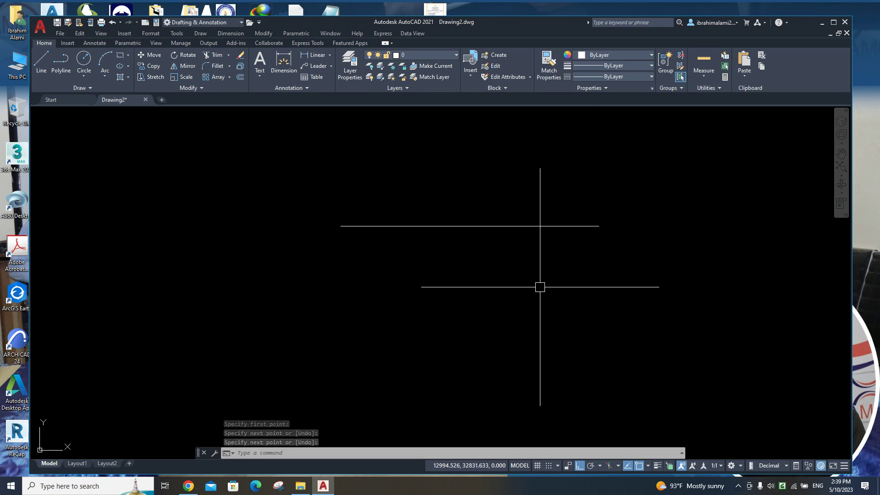
{"action": "middle_click_drag", "start_coordinate": [515, 309], "coordinate": [486, 264]}
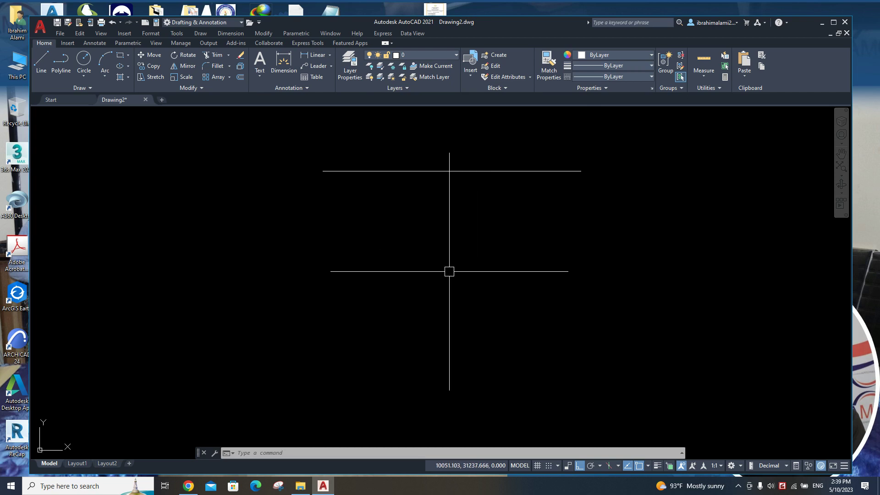
{"action": "type", "text": "REC"}
{"action": "key", "text": "Return"}
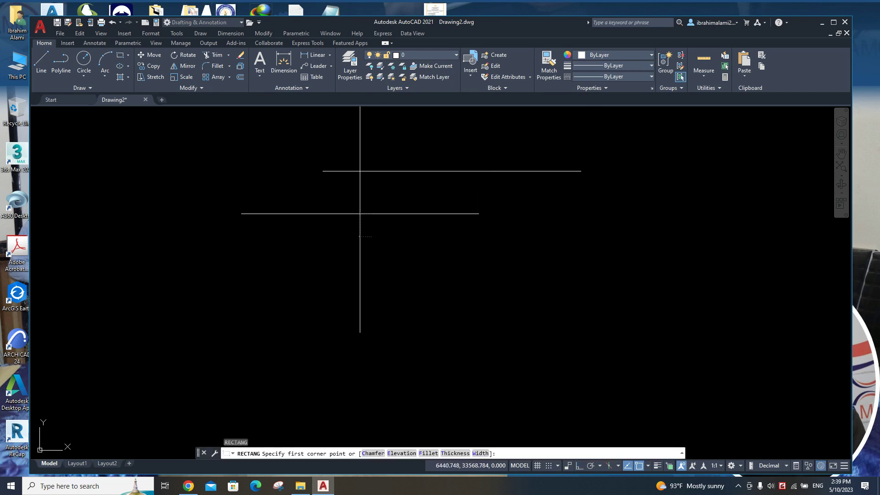
{"action": "left_click", "coordinate": [360, 213]}
{"action": "left_click", "coordinate": [510, 304]}
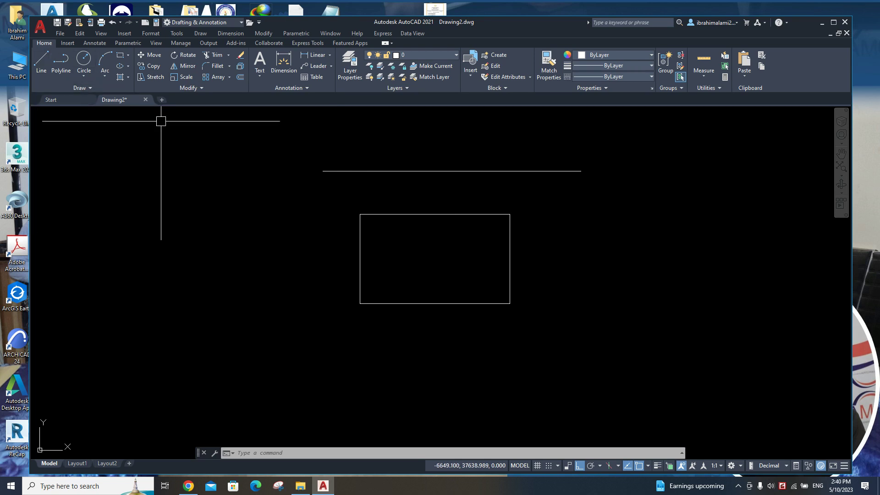
- Draw a second horizontal line and rectangle below using the ribbon Line and Rectangle tools
{"action": "left_click", "coordinate": [41, 62]}
{"action": "middle_click_drag", "start_coordinate": [452, 330], "coordinate": [423, 275]}
{"action": "left_click", "coordinate": [313, 316]}
{"action": "left_click", "coordinate": [588, 316]}
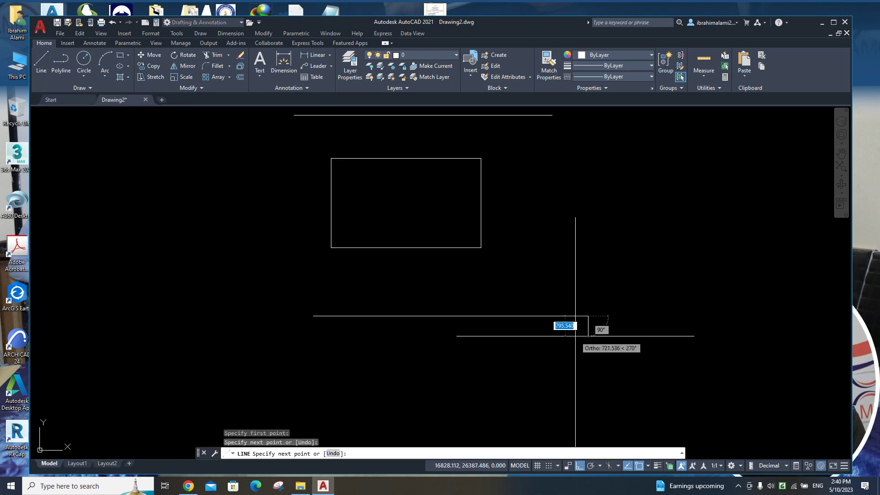
{"action": "key", "text": "Return"}
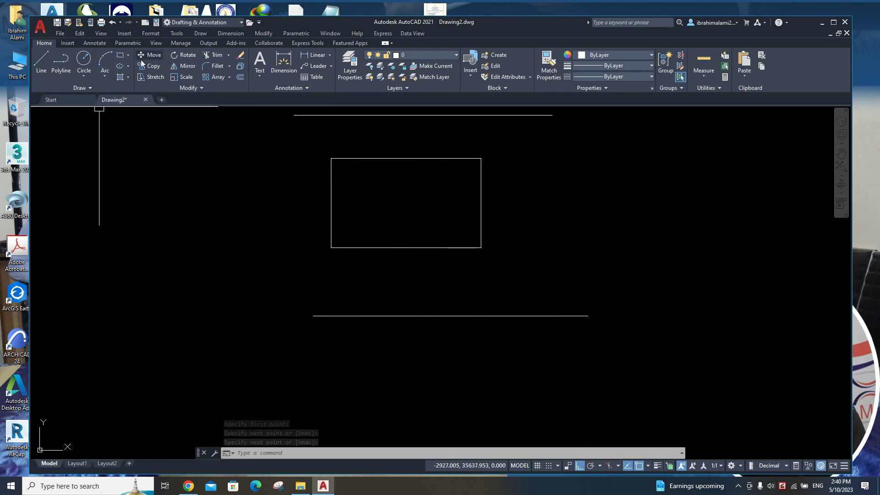
{"action": "left_click", "coordinate": [100, 88]}
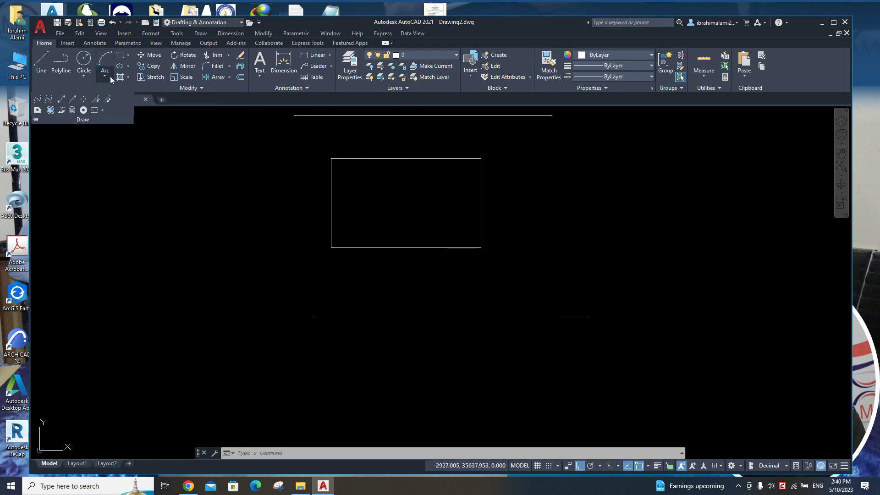
{"action": "left_click", "coordinate": [121, 55]}
{"action": "middle_click_drag", "start_coordinate": [325, 315], "coordinate": [293, 252]}
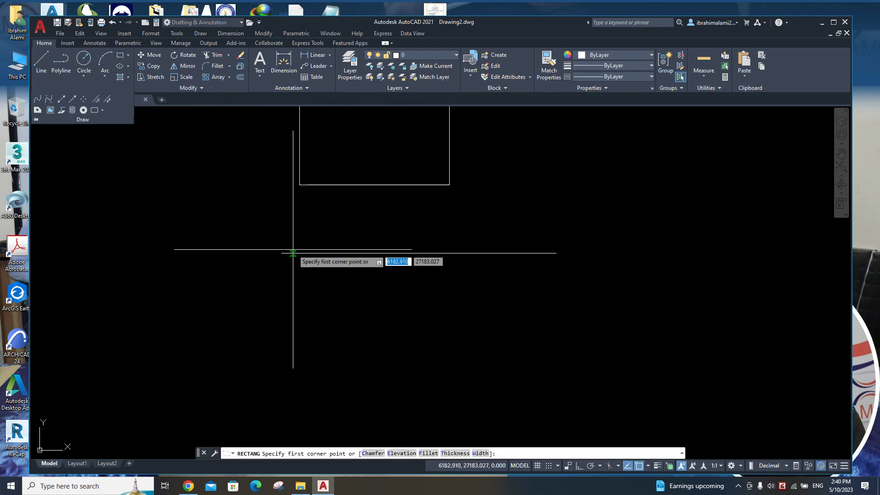
{"action": "left_click", "coordinate": [307, 305]}
{"action": "left_click", "coordinate": [483, 401]}
{"action": "scroll", "coordinate": [450, 317], "scroll_direction": "down", "scroll_amount": 5}
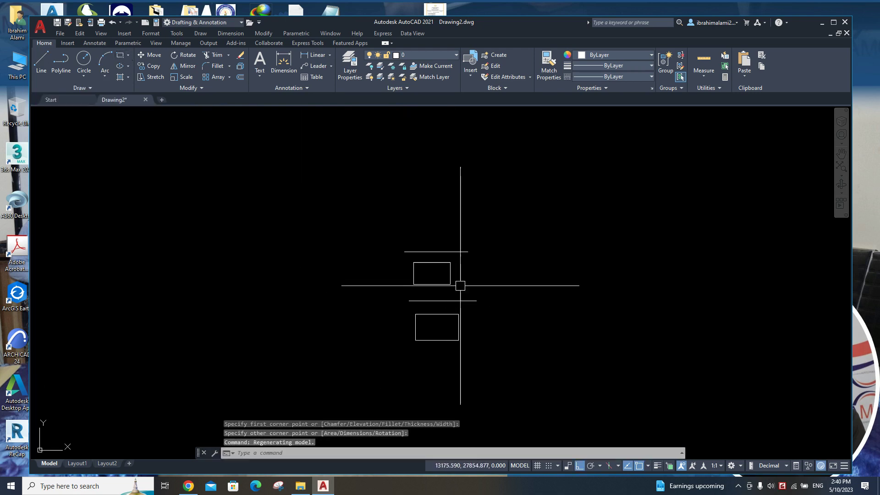
{"action": "scroll", "coordinate": [403, 284], "scroll_direction": "up", "scroll_amount": 2}
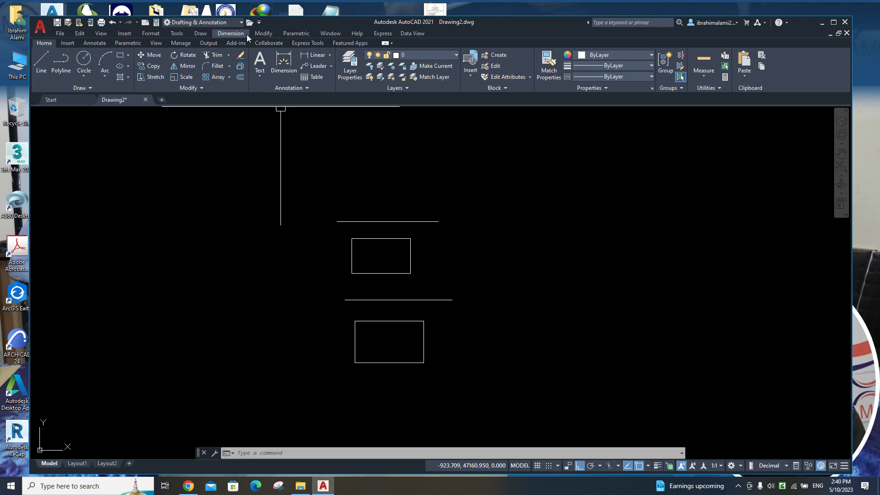
- Hide and then show the menu bar from the Quick Access Toolbar dropdown
{"action": "left_click", "coordinate": [202, 34]}
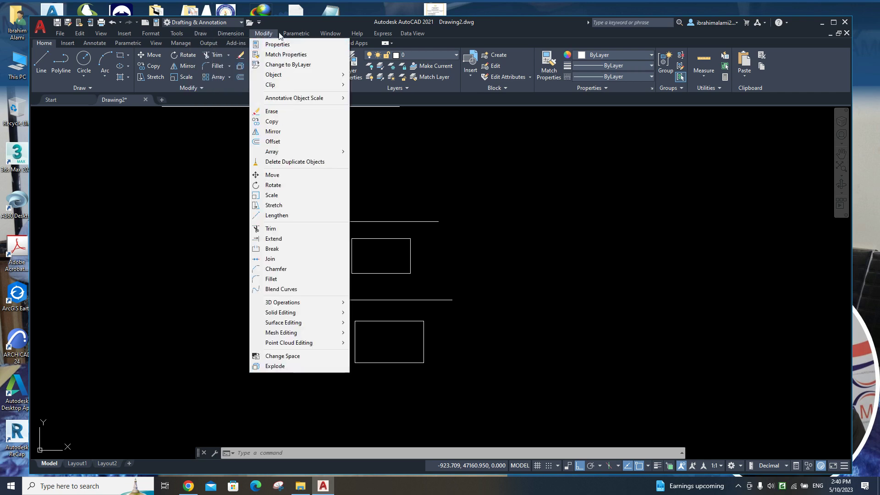
{"action": "left_click", "coordinate": [266, 24]}
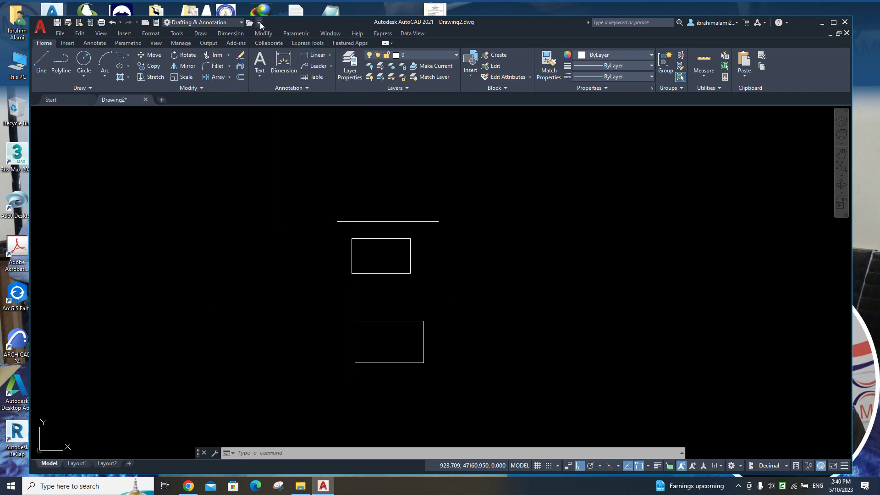
{"action": "left_click", "coordinate": [260, 23]}
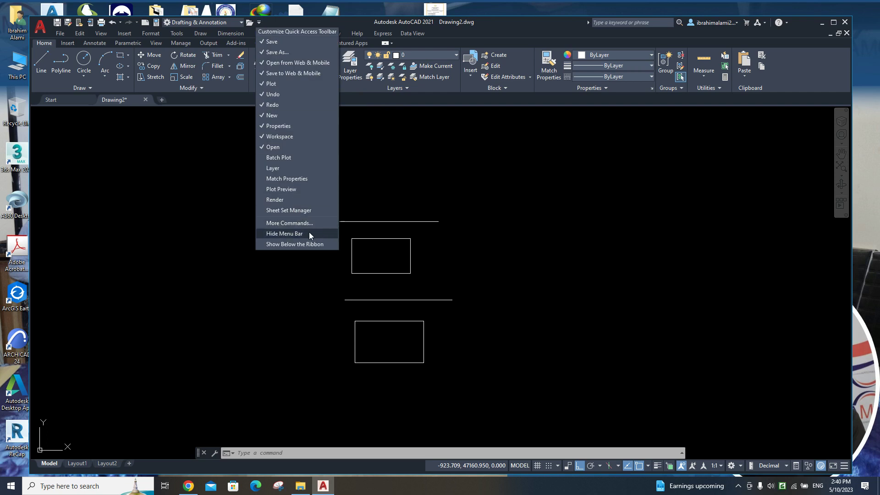
{"action": "left_click", "coordinate": [309, 233]}
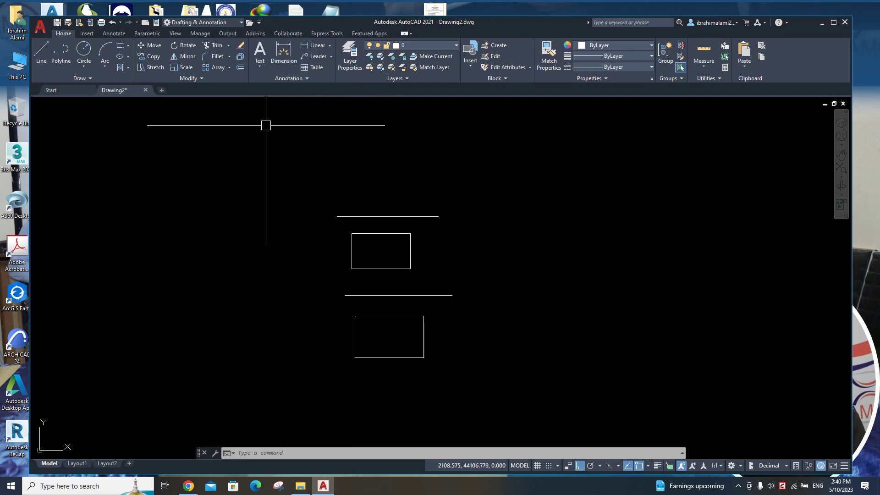
{"action": "left_click", "coordinate": [259, 23]}
{"action": "left_click", "coordinate": [311, 236]}
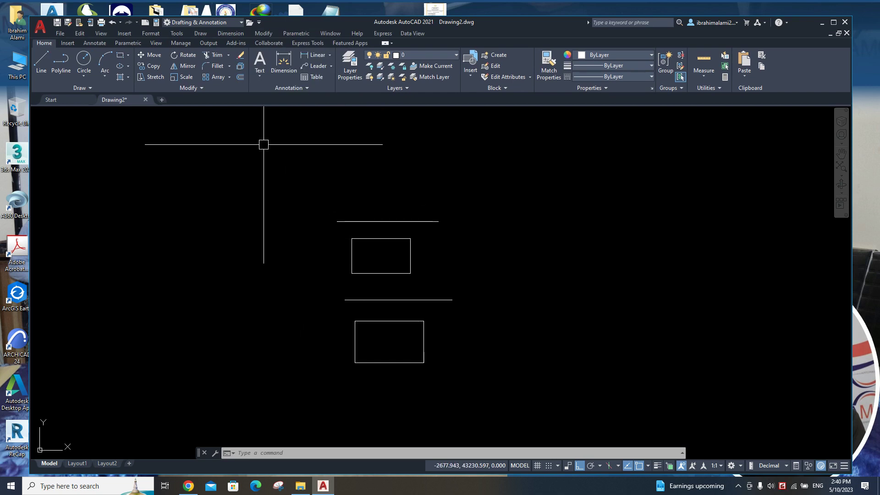
- Cancel an accidental Trim, then draw a horizontal line below the lower rectangle via Draw > Line
{"action": "left_click", "coordinate": [206, 36]}
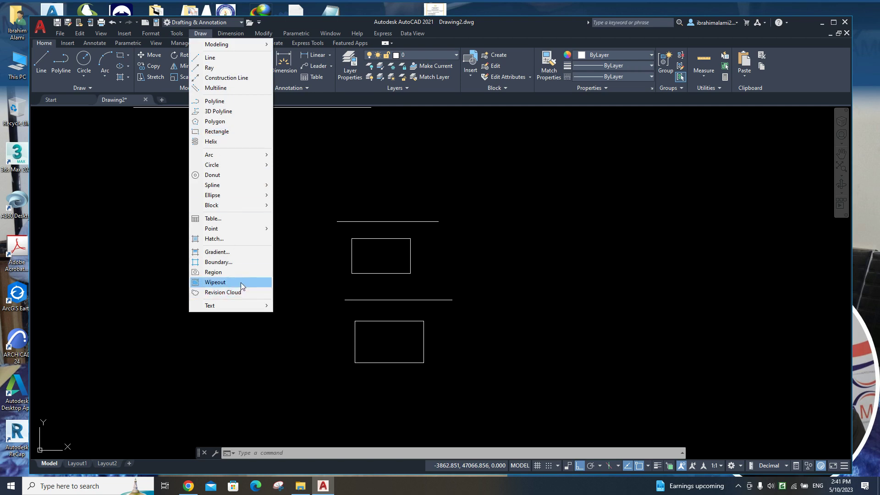
{"action": "left_click", "coordinate": [200, 33]}
{"action": "left_click", "coordinate": [216, 55]}
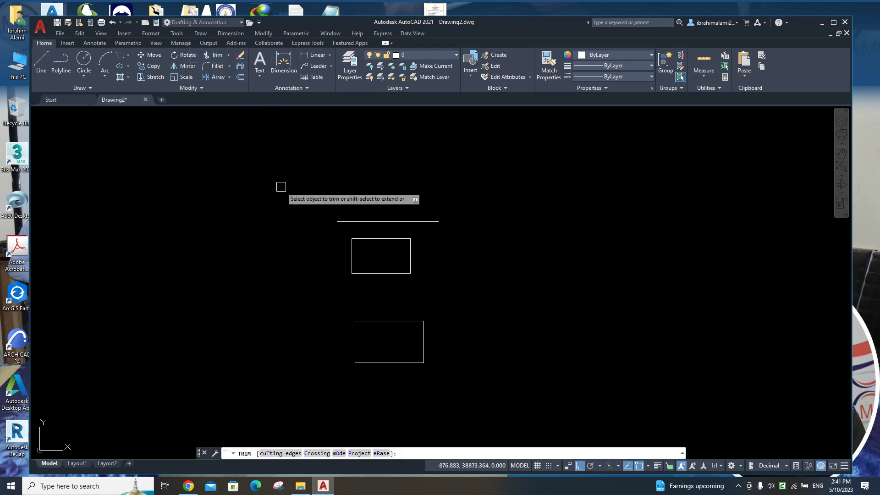
{"action": "key", "text": "Escape"}
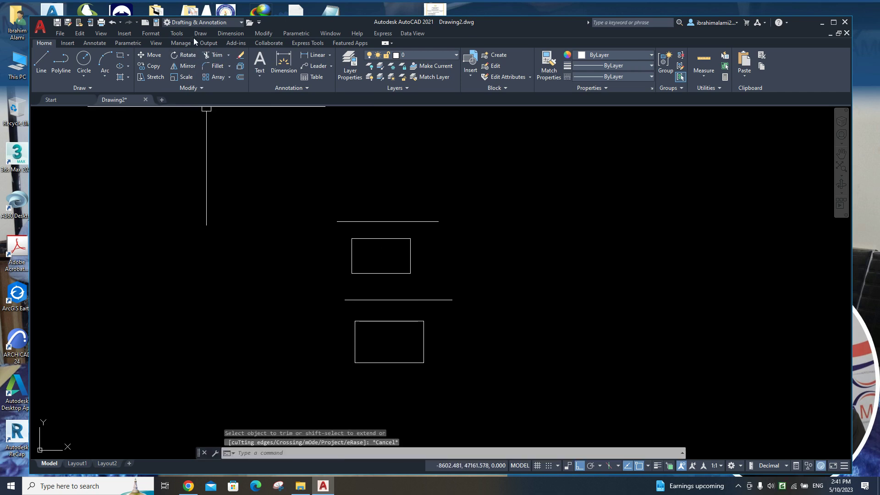
{"action": "left_click", "coordinate": [200, 33]}
{"action": "left_click", "coordinate": [207, 57]}
{"action": "left_click", "coordinate": [342, 391]}
{"action": "left_click", "coordinate": [473, 391]}
{"action": "key", "text": "Return"}
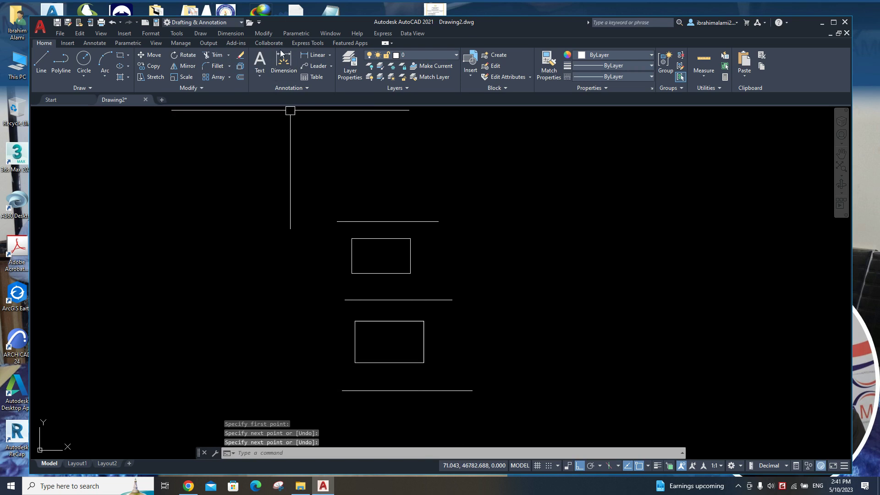
{"action": "left_click", "coordinate": [206, 34]}
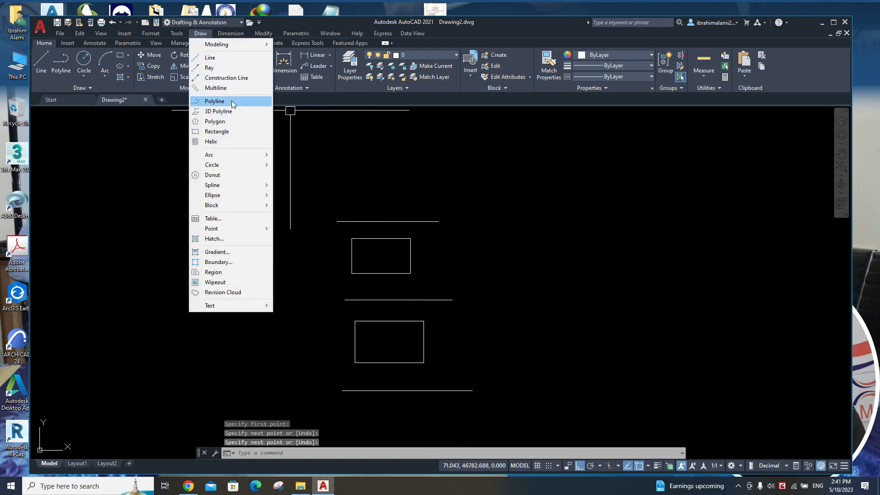
- Draw a third rectangle beneath the newest horizontal line via Draw > Rectangle
{"action": "left_click", "coordinate": [233, 131]}
{"action": "middle_click_drag", "start_coordinate": [429, 379], "coordinate": [400, 260]}
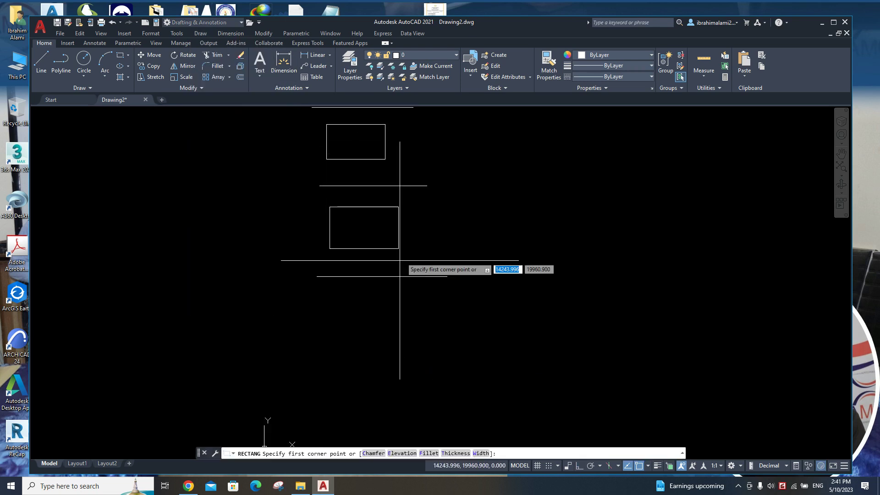
{"action": "left_click", "coordinate": [338, 294]}
{"action": "left_click", "coordinate": [424, 351]}
{"action": "middle_click_drag", "start_coordinate": [479, 236], "coordinate": [515, 295]}
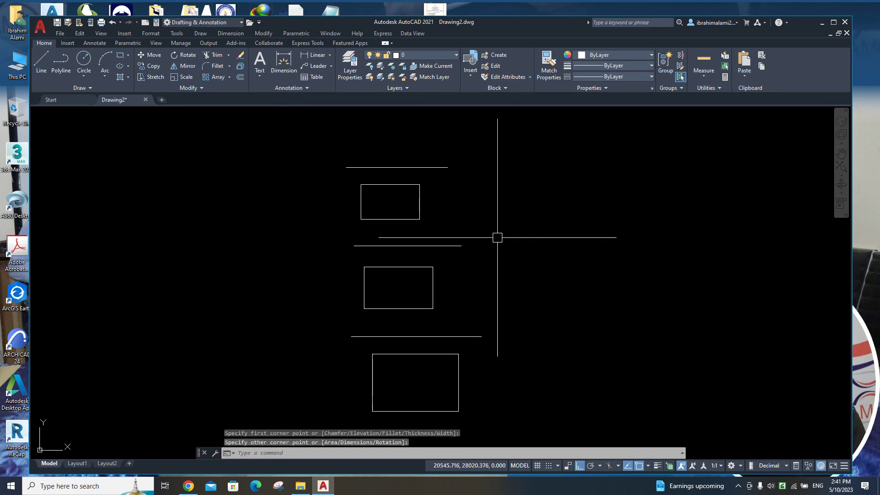
{"action": "middle_click_drag", "start_coordinate": [485, 308], "coordinate": [462, 253]}
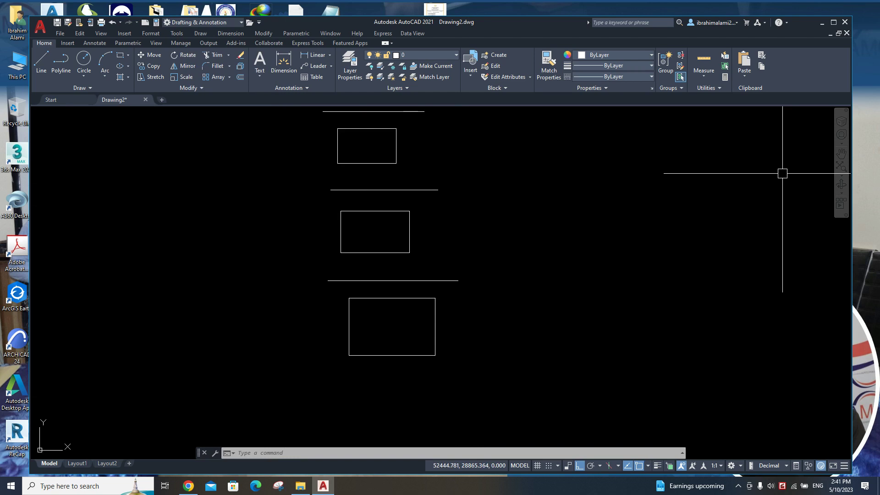
{"action": "left_click", "coordinate": [178, 36]}
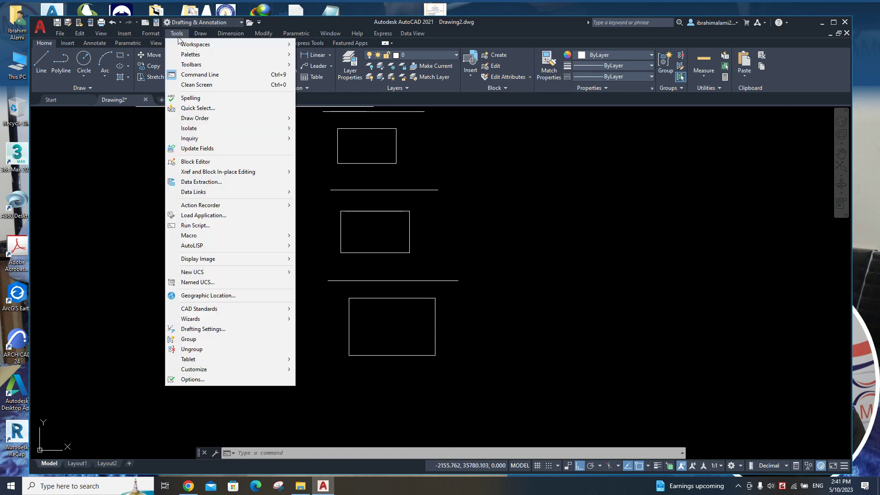
{"action": "mouse_move", "coordinate": [191, 64]}
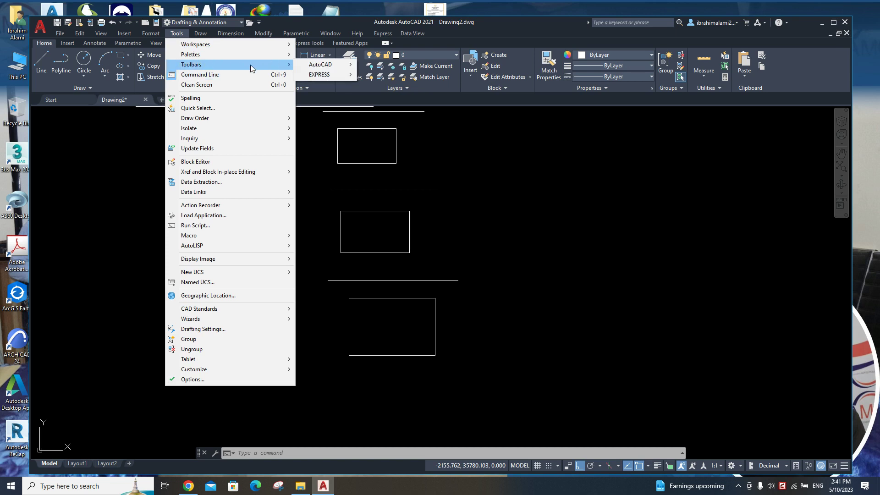
{"action": "mouse_move", "coordinate": [320, 65]}
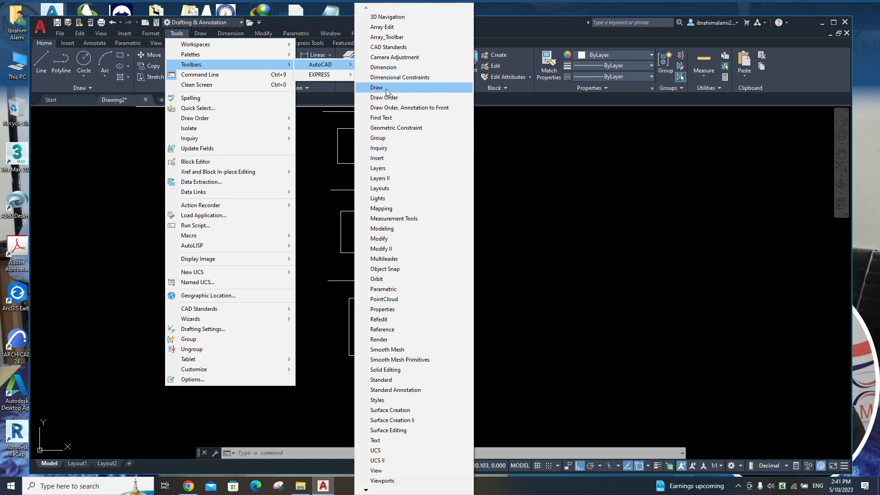
- Turn on the Draw toolbar and dock it at the left edge
{"action": "left_click", "coordinate": [386, 88]}
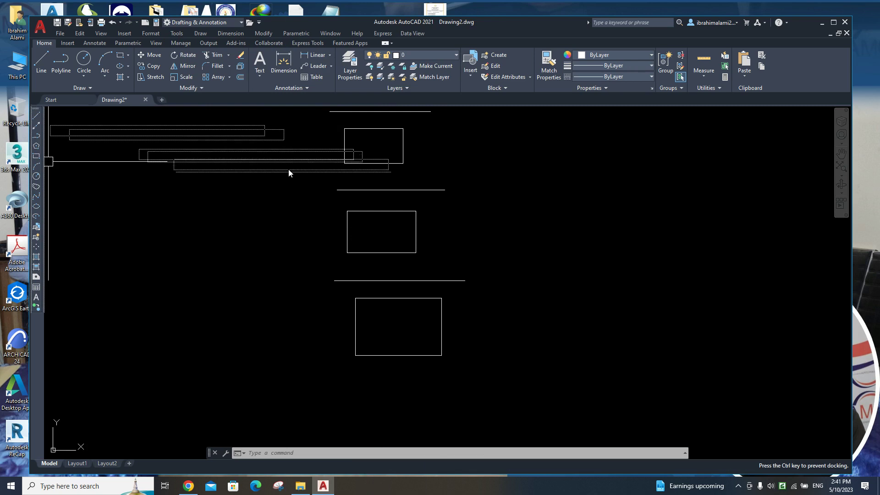
{"action": "left_click_drag", "start_coordinate": [36, 112], "coordinate": [289, 170]}
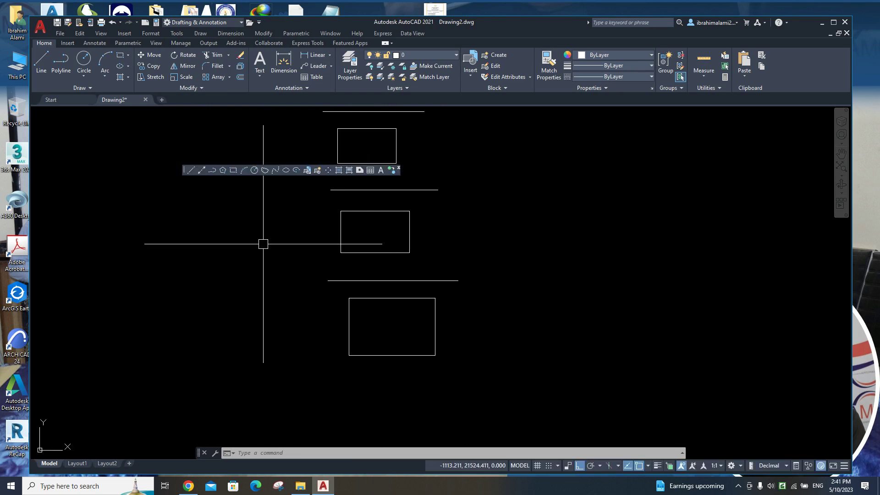
{"action": "mouse_move", "coordinate": [184, 170]}
{"action": "left_mouse_down"}
{"action": "mouse_move", "coordinate": [71, 186]}
{"action": "mouse_move", "coordinate": [36, 204]}
{"action": "left_mouse_up"}
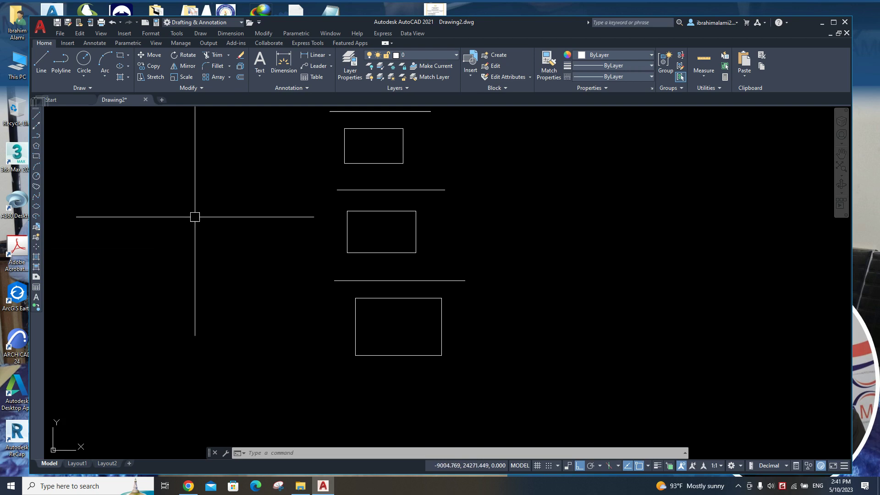
- Turn on the Modify toolbar and dock it at the right edge
{"action": "left_click", "coordinate": [179, 34]}
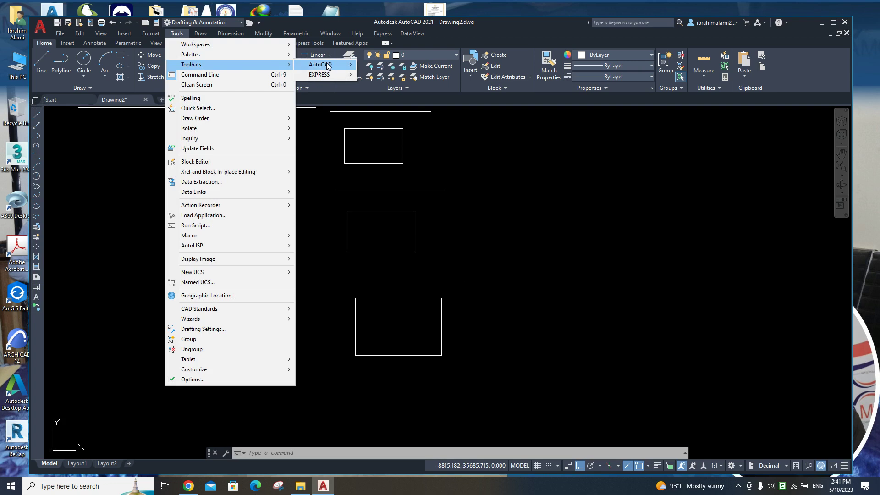
{"action": "mouse_move", "coordinate": [321, 65]}
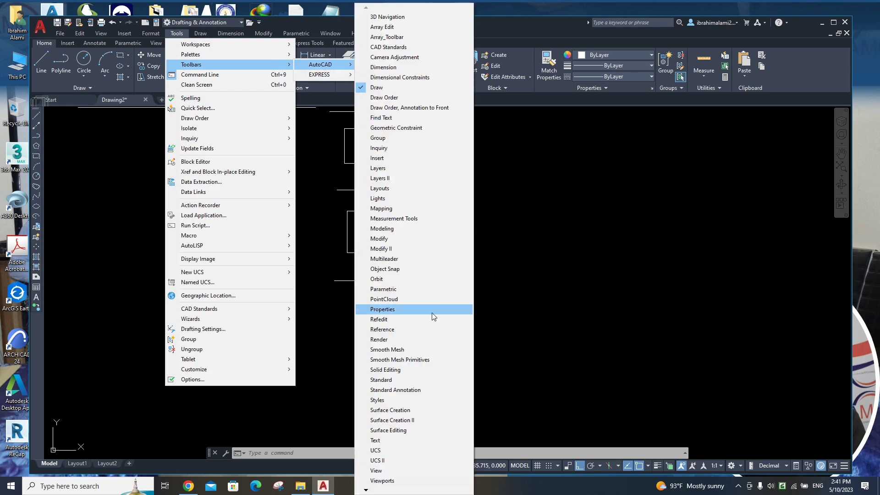
{"action": "left_click", "coordinate": [406, 238]}
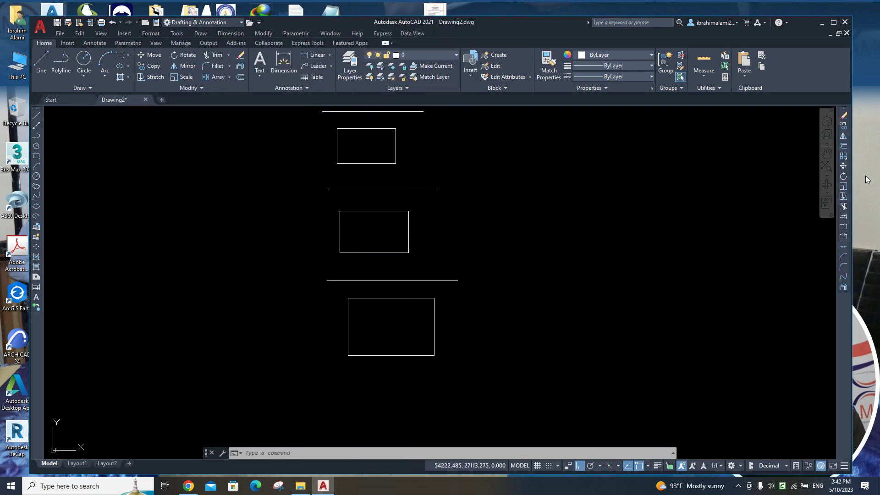
{"action": "mouse_move", "coordinate": [844, 110]}
{"action": "left_mouse_down"}
{"action": "mouse_move", "coordinate": [477, 176]}
{"action": "mouse_move", "coordinate": [843, 191]}
{"action": "left_mouse_up"}
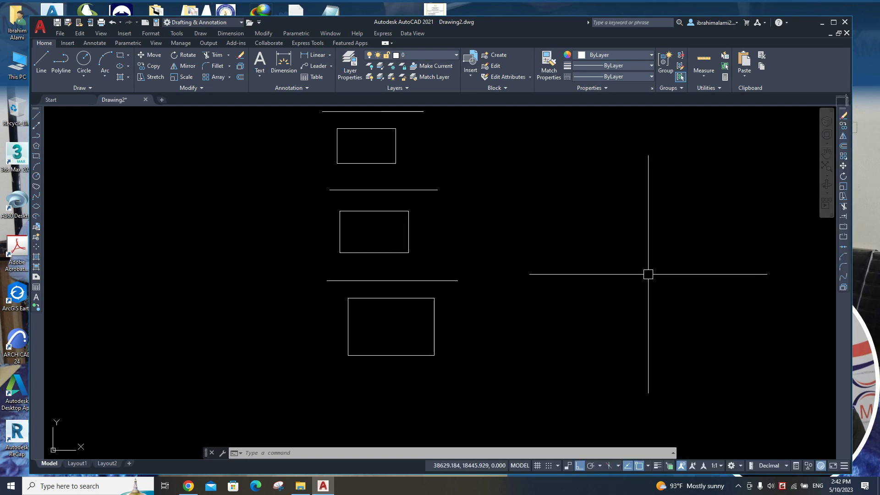
- Draw a fourth horizontal line below the third rectangle with the Line tool
{"action": "middle_click_drag", "start_coordinate": [504, 255], "coordinate": [397, 247]}
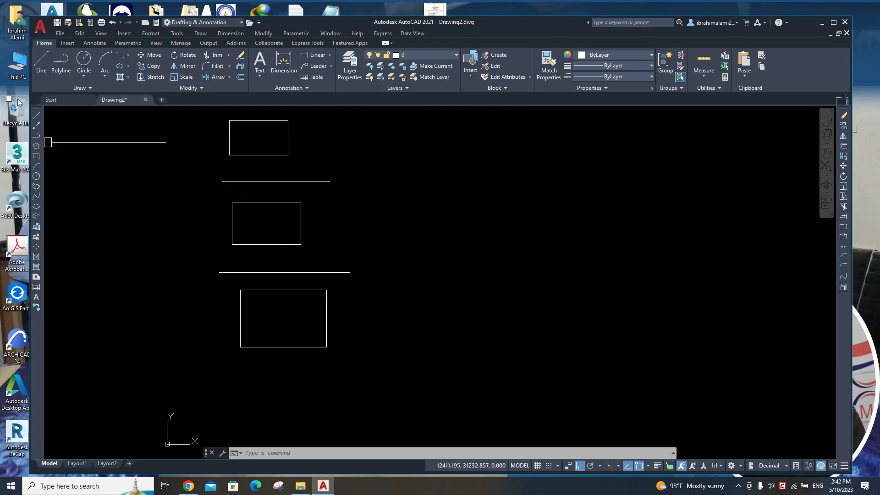
{"action": "left_click", "coordinate": [36, 114]}
{"action": "middle_click_drag", "start_coordinate": [376, 343], "coordinate": [361, 274]}
{"action": "left_click", "coordinate": [203, 313]}
{"action": "left_click", "coordinate": [399, 332]}
{"action": "key", "text": "Return"}
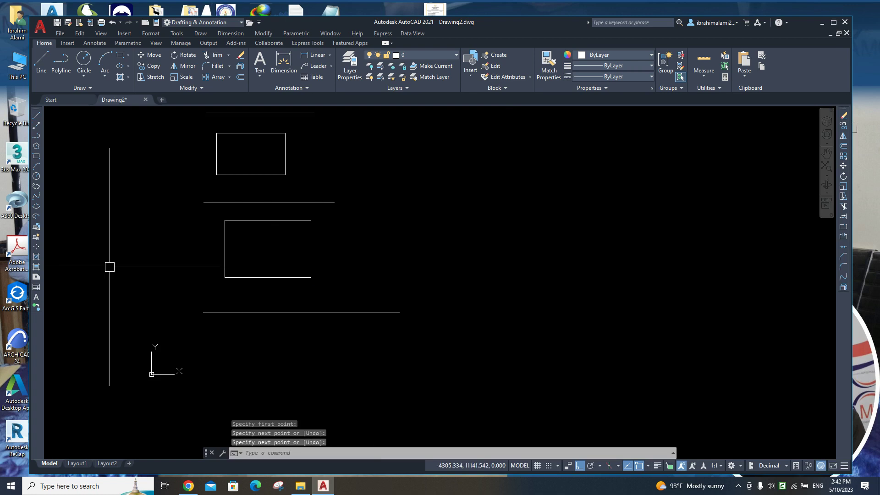
- Draw a fourth rectangle beneath the new line, then zoom out and pan
{"action": "left_click", "coordinate": [36, 156]}
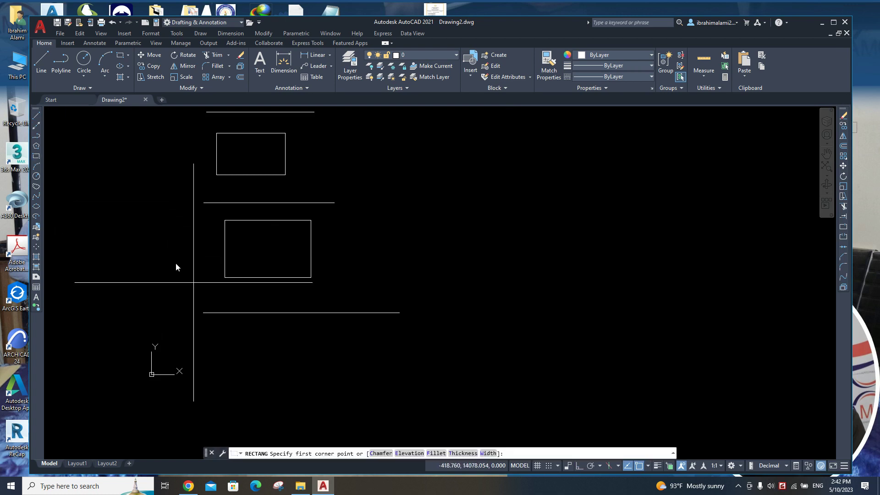
{"action": "left_click", "coordinate": [216, 334]}
{"action": "left_click", "coordinate": [339, 405]}
{"action": "scroll", "coordinate": [443, 225], "scroll_direction": "down", "scroll_amount": 2}
{"action": "middle_click_drag", "start_coordinate": [413, 226], "coordinate": [439, 266]}
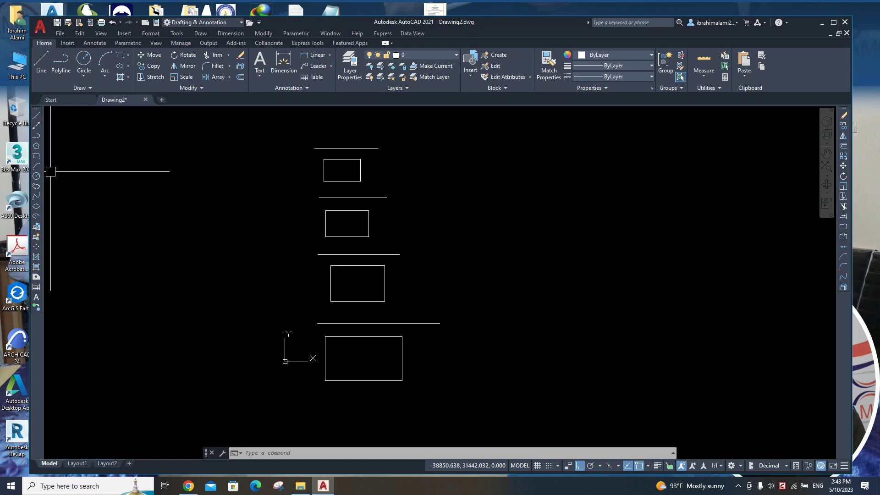
- Draw a large rectangle to the right using the REC command
{"action": "middle_click_drag", "start_coordinate": [488, 190], "coordinate": [274, 153]}
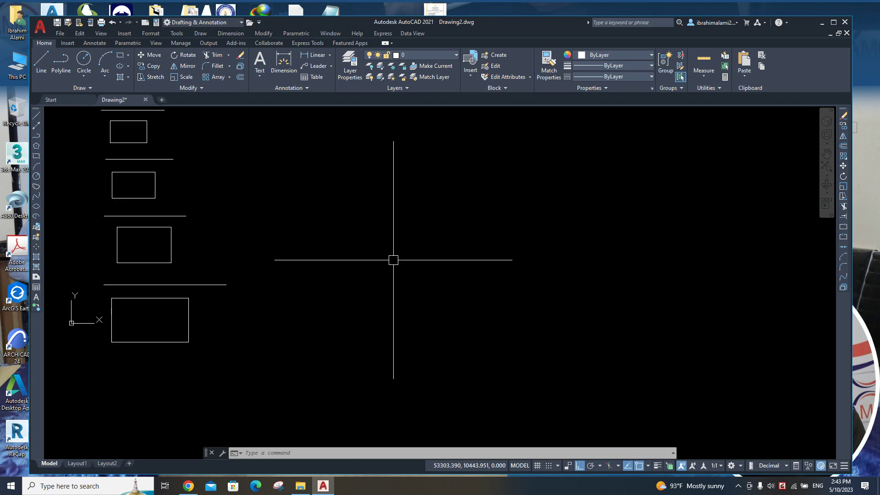
{"action": "type", "text": "rec"}
{"action": "key", "text": "Return"}
{"action": "left_click", "coordinate": [414, 200]}
{"action": "left_click", "coordinate": [538, 349]}
- Abandon a started circle and erase the large rectangle with the E command
{"action": "type", "text": "c"}
{"action": "key", "text": "Return"}
{"action": "left_click", "coordinate": [618, 288]}
{"action": "key", "text": "Escape"}
{"action": "type", "text": "e"}
{"action": "key", "text": "Return"}
{"action": "left_click", "coordinate": [591, 243]}
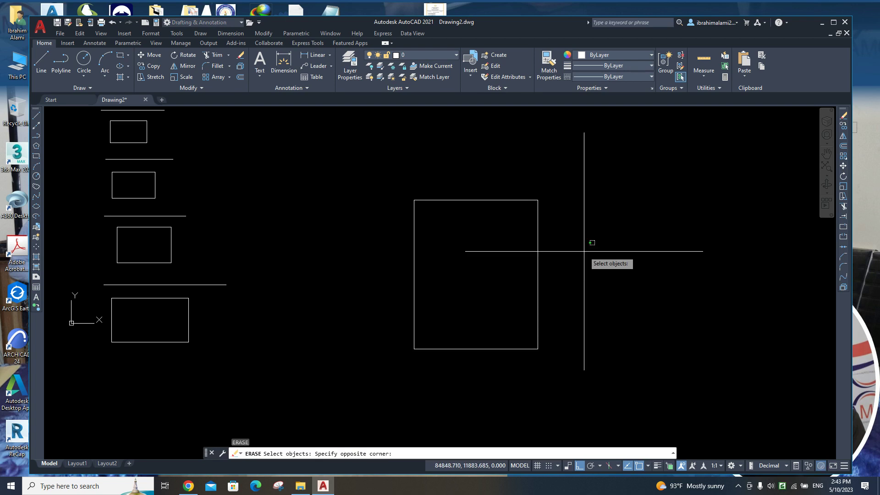
{"action": "left_click", "coordinate": [498, 319]}
{"action": "key", "text": "Return"}
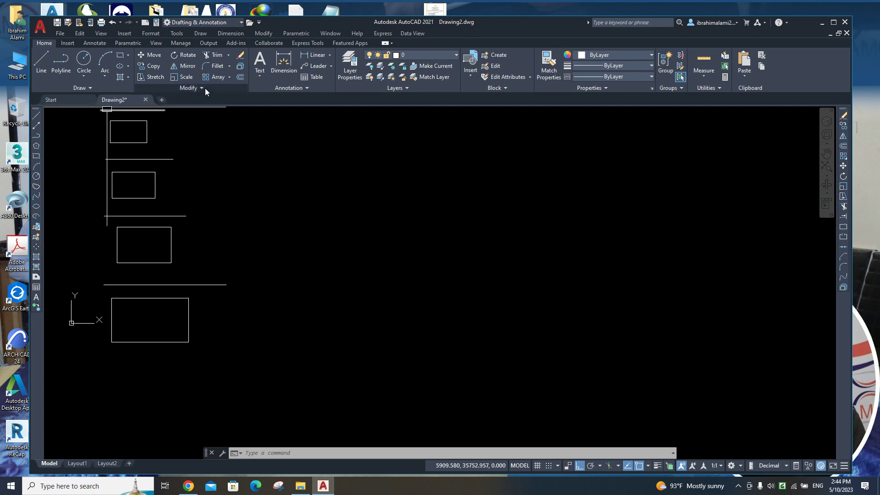
- Erase the two middle rectangles and their line with a crossing window
{"action": "left_click", "coordinate": [239, 56]}
{"action": "left_click", "coordinate": [200, 181]}
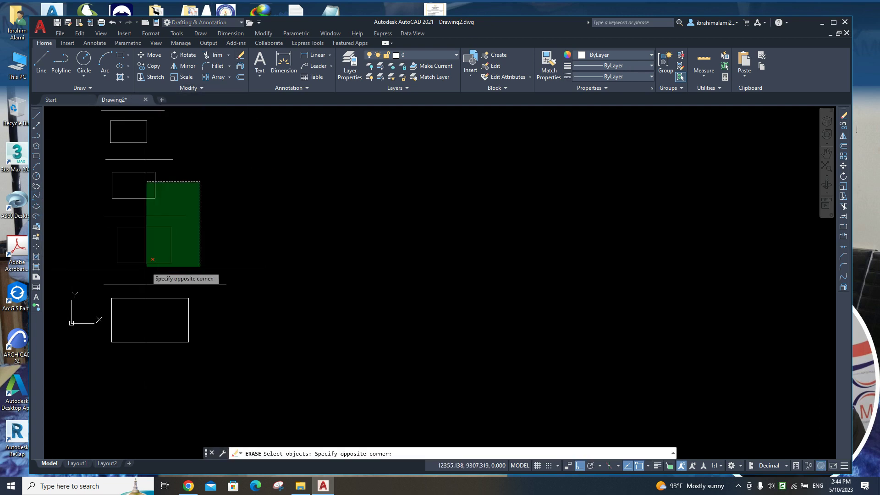
{"action": "left_click", "coordinate": [150, 265]}
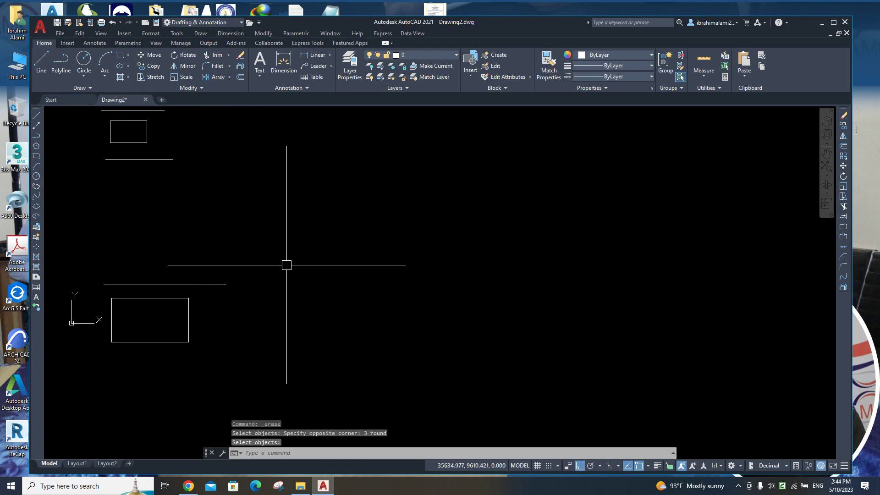
{"action": "key", "text": "Escape"}
{"action": "key", "text": "Escape"}
{"action": "key", "text": "Escape"}
{"action": "key", "text": "Escape"}
{"action": "middle_click_drag", "start_coordinate": [346, 299], "coordinate": [392, 318]}
{"action": "key", "text": "ctrl+z"}
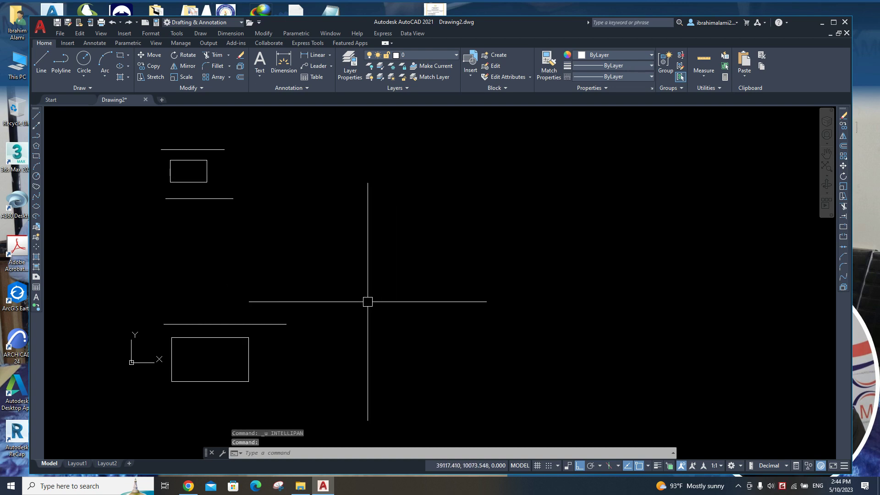
{"action": "key", "text": "ctrl+y"}
{"action": "key", "text": "Escape"}
{"action": "key", "text": "Escape"}
{"action": "key", "text": "Escape"}
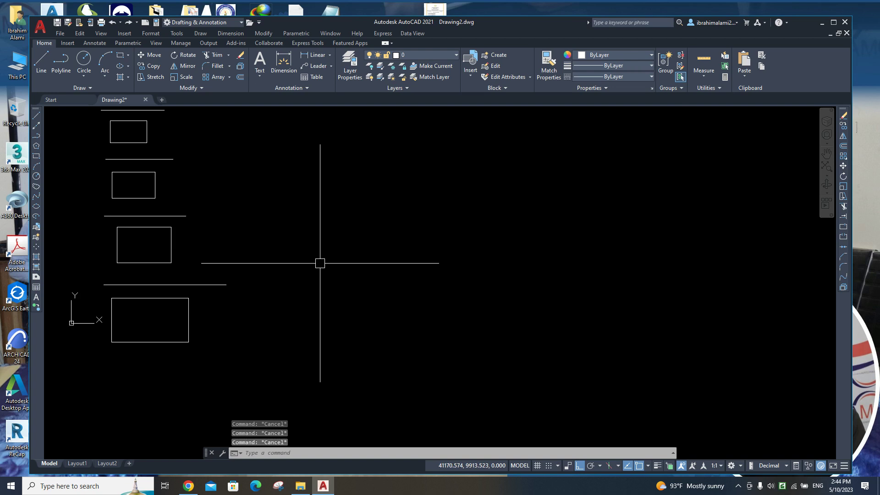
{"action": "middle_click_drag", "start_coordinate": [320, 263], "coordinate": [460, 353]}
{"action": "left_click_drag", "start_coordinate": [339, 241], "coordinate": [243, 346]}
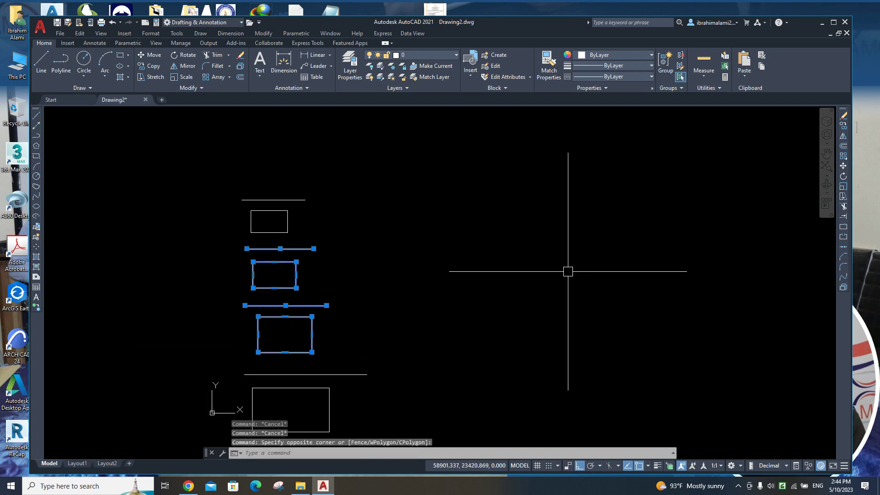
{"action": "key", "text": "Escape"}
{"action": "left_click", "coordinate": [460, 226]}
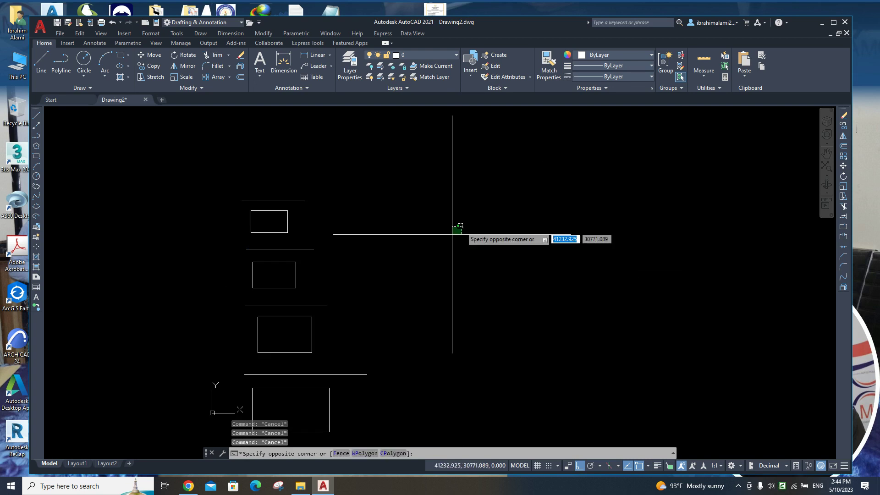
{"action": "left_click", "coordinate": [257, 303]}
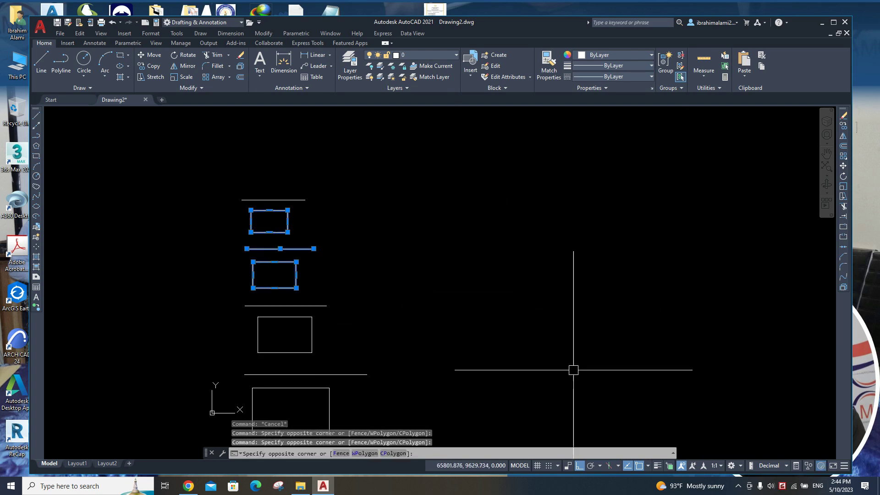
{"action": "left_click", "coordinate": [621, 357]}
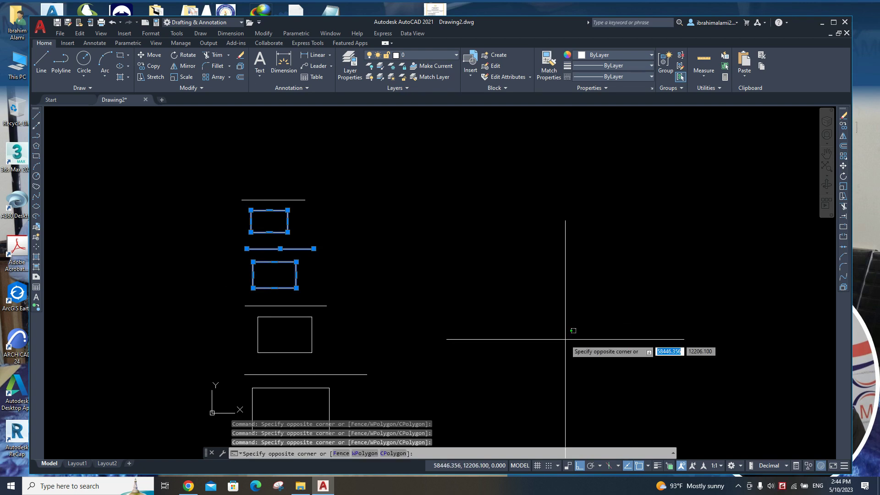
{"action": "key", "text": "Escape"}
{"action": "key", "text": "Escape"}
{"action": "key", "text": "Escape"}
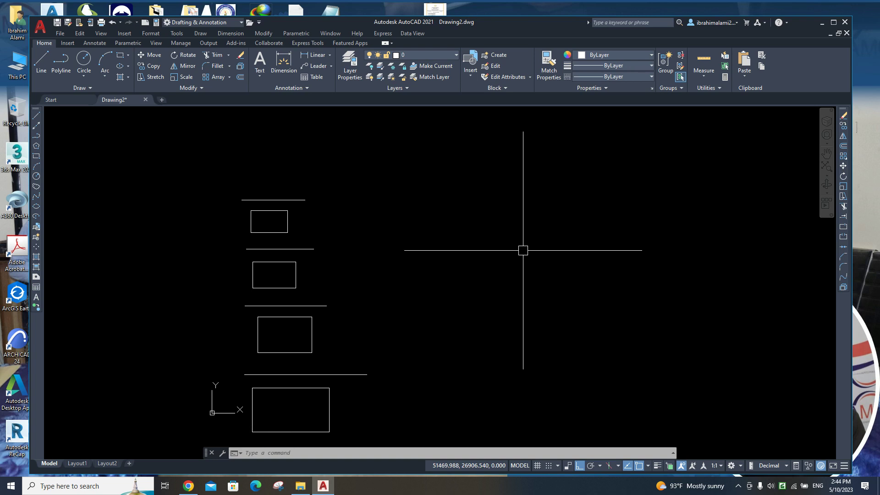
{"action": "key", "text": "Escape"}
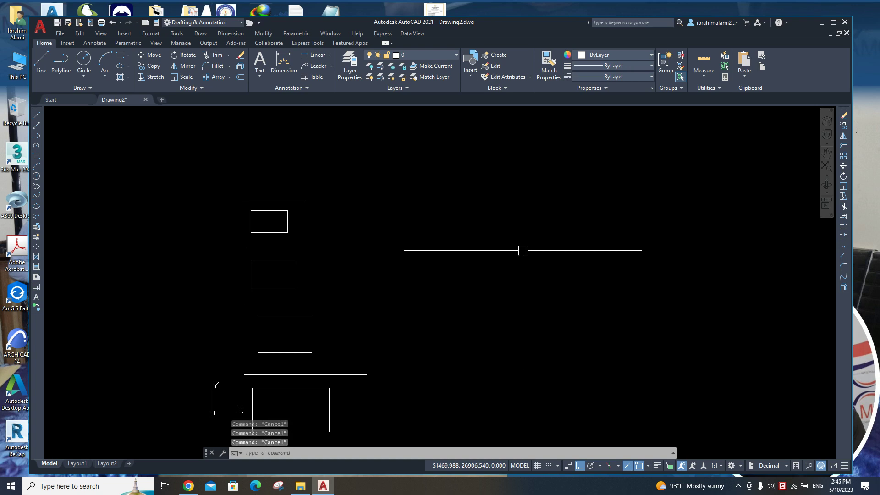
- Draw two horizontal lines beside the stacked pairs using the L command
{"action": "type", "text": "l"}
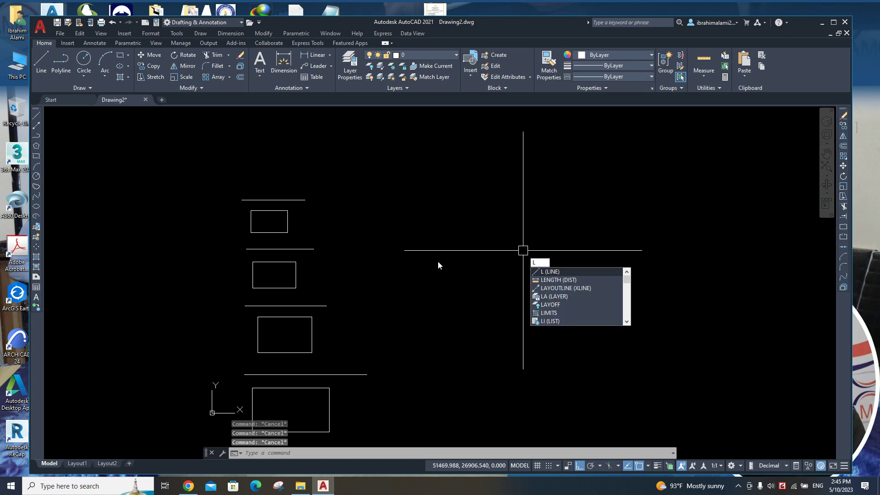
{"action": "key", "text": "Return"}
{"action": "type", "text": "ere"}
{"action": "key", "text": "Escape"}
{"action": "key", "text": "Escape"}
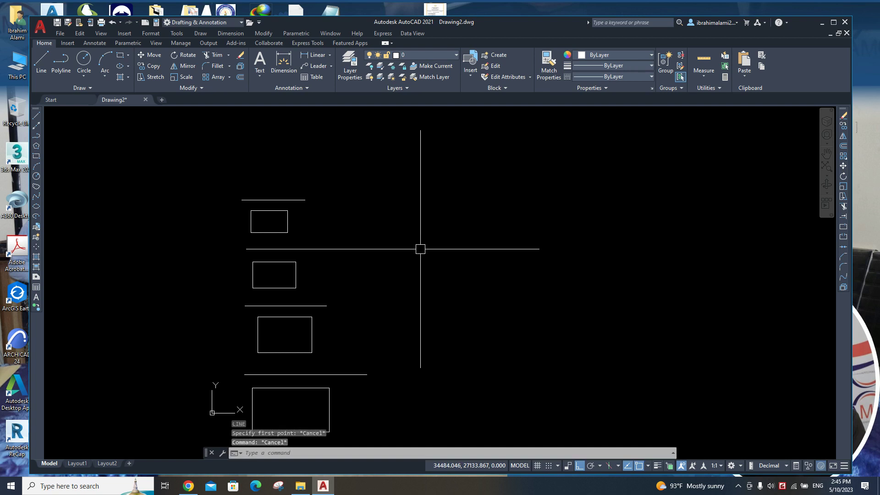
{"action": "key", "text": "Escape"}
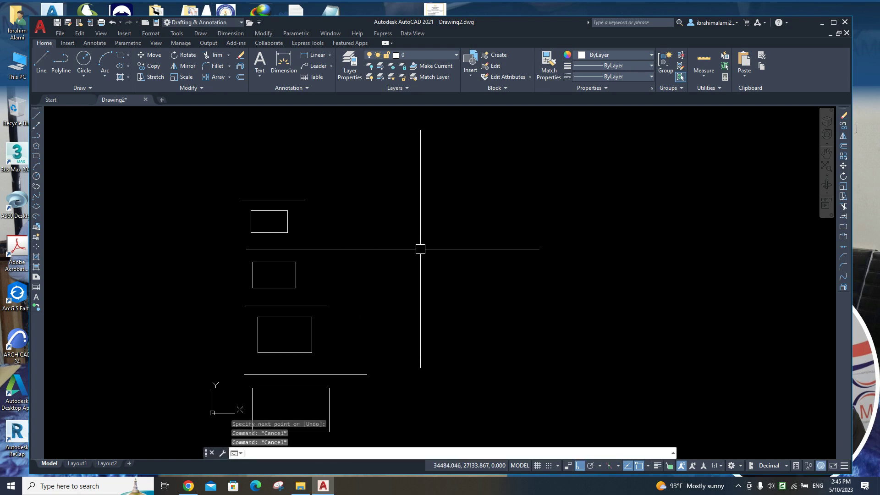
{"action": "key", "text": "Return"}
{"action": "left_click", "coordinate": [459, 232]}
{"action": "left_click", "coordinate": [670, 253]}
{"action": "key", "text": "Return"}
{"action": "key", "text": "Return"}
{"action": "left_click", "coordinate": [535, 289]}
{"action": "left_click", "coordinate": [676, 321]}
{"action": "key", "text": "Return"}
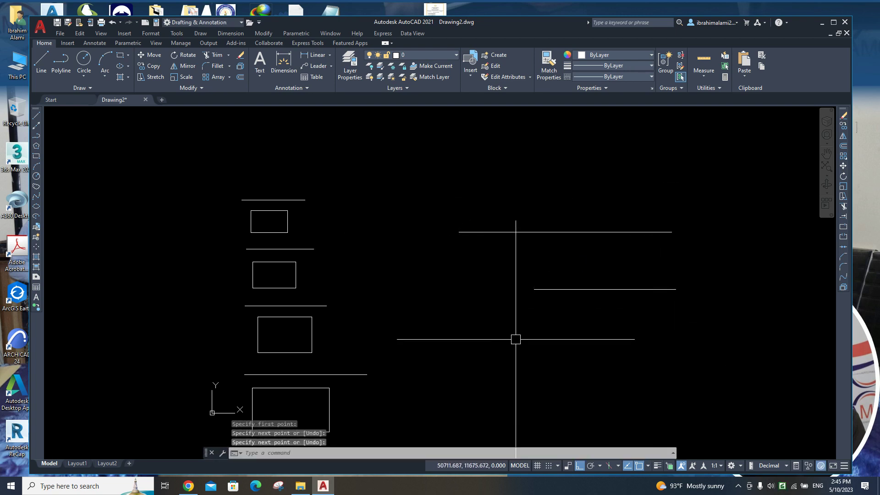
- Draw two circles in the empty space using the C command
{"action": "middle_click_drag", "start_coordinate": [505, 329], "coordinate": [535, 242]}
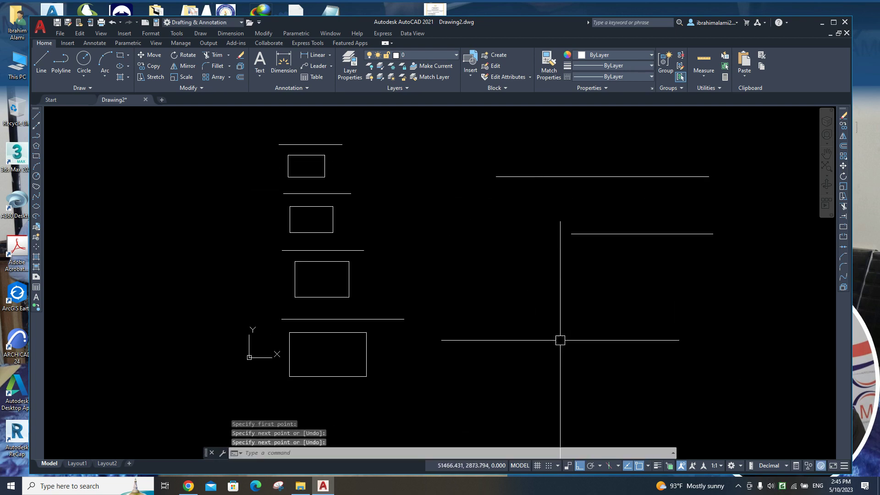
{"action": "middle_click_drag", "start_coordinate": [592, 346], "coordinate": [447, 292]}
{"action": "scroll", "coordinate": [446, 291], "scroll_direction": "up", "scroll_amount": 2}
{"action": "type", "text": "c"}
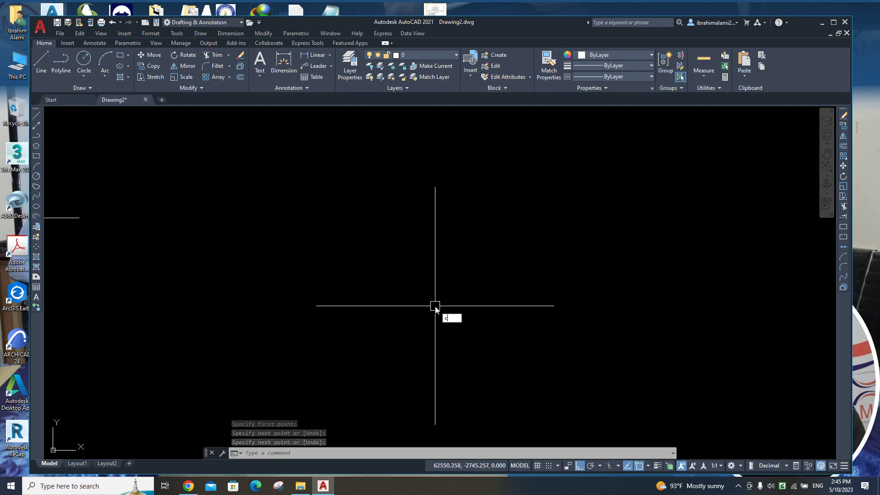
{"action": "key", "text": "Return"}
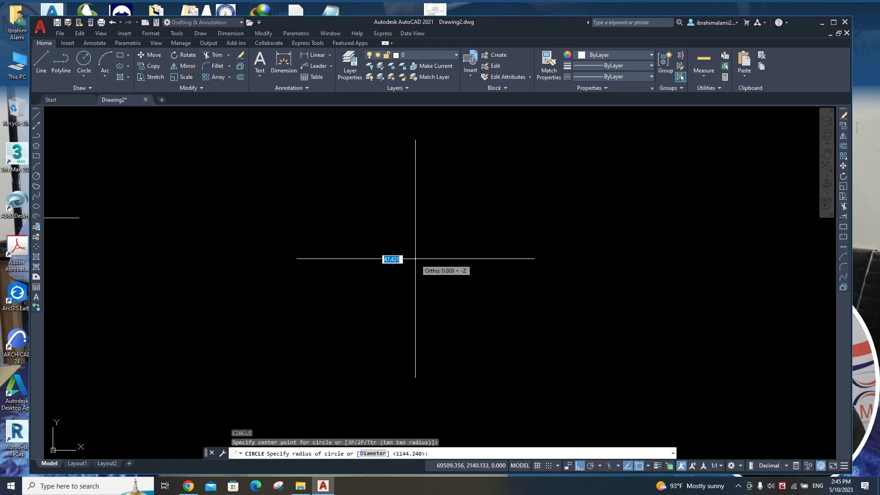
{"action": "left_click", "coordinate": [414, 257]}
{"action": "scroll", "coordinate": [589, 356], "scroll_direction": "down", "scroll_amount": 4}
{"action": "middle_click_drag", "start_coordinate": [632, 338], "coordinate": [419, 330]}
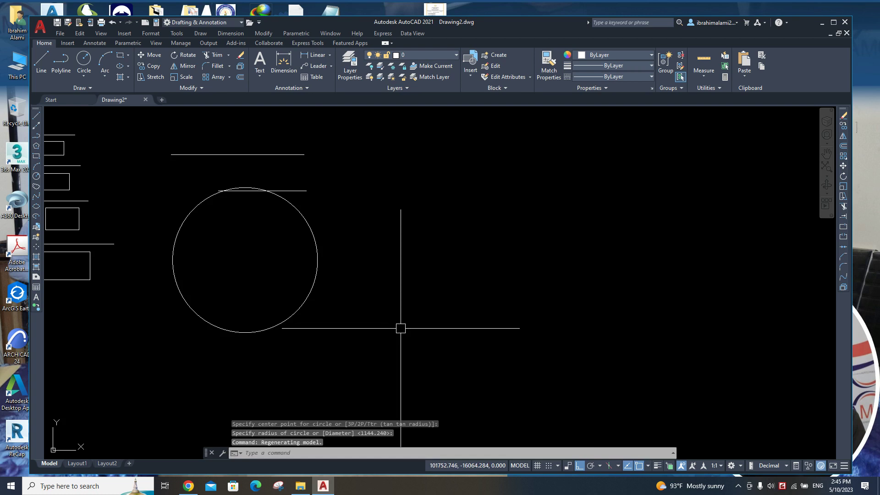
{"action": "key", "text": "Return"}
{"action": "left_click", "coordinate": [489, 294]}
{"action": "left_click", "coordinate": [554, 329]}
- Draw three rectangles with REC, the last one a small rectangle
{"action": "middle_click_drag", "start_coordinate": [703, 301], "coordinate": [477, 340]}
{"action": "type", "text": "rec"}
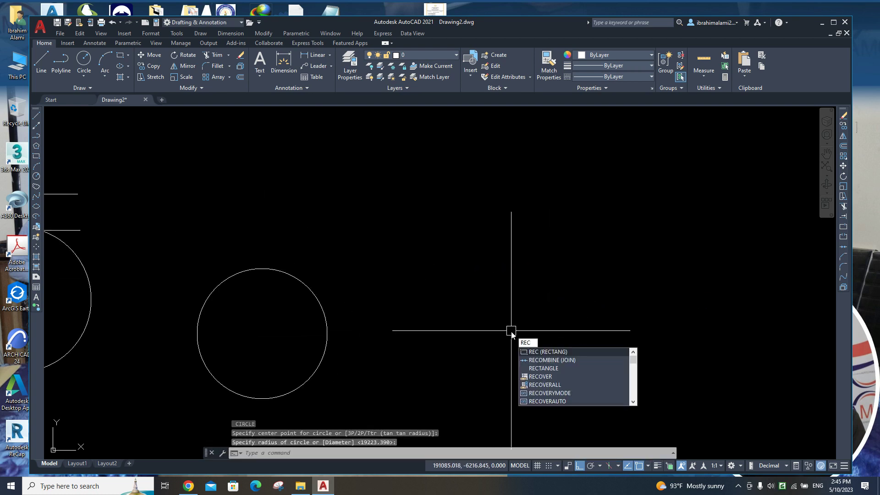
{"action": "key", "text": "Return"}
{"action": "left_click", "coordinate": [491, 246]}
{"action": "left_click", "coordinate": [651, 350]}
{"action": "middle_click_drag", "start_coordinate": [652, 370], "coordinate": [458, 322]}
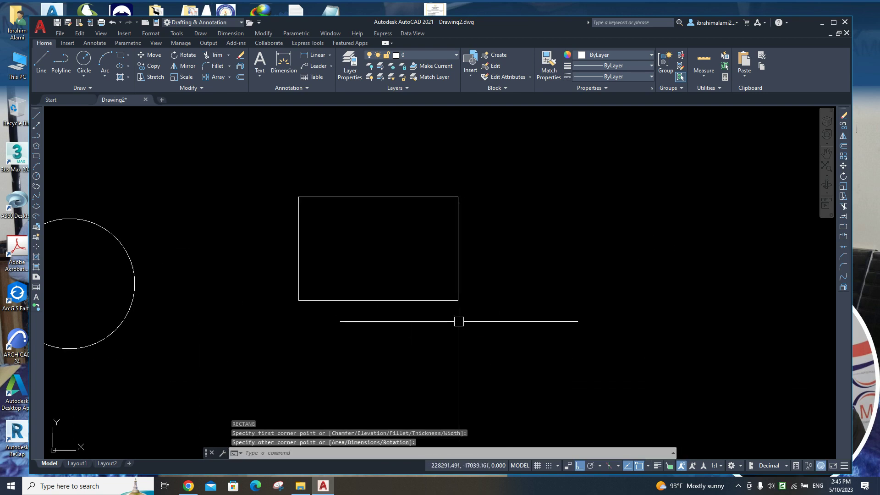
{"action": "key", "text": "Return"}
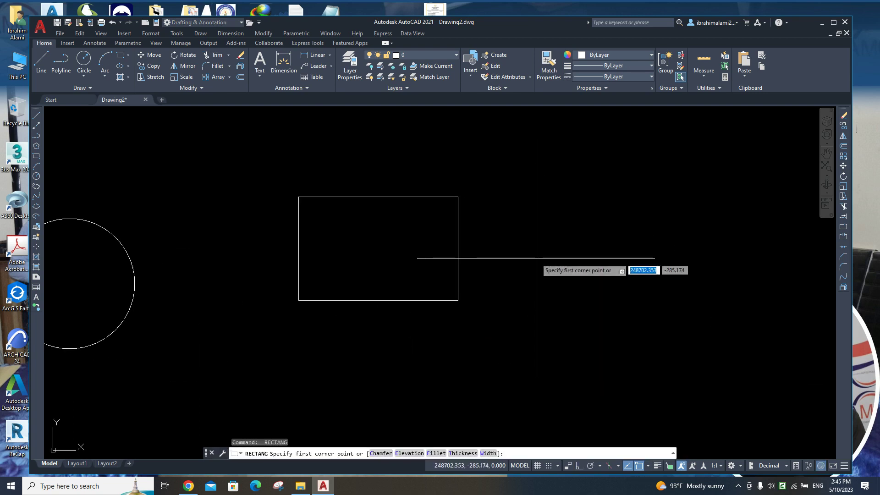
{"action": "left_click", "coordinate": [561, 269]}
{"action": "left_click", "coordinate": [677, 352]}
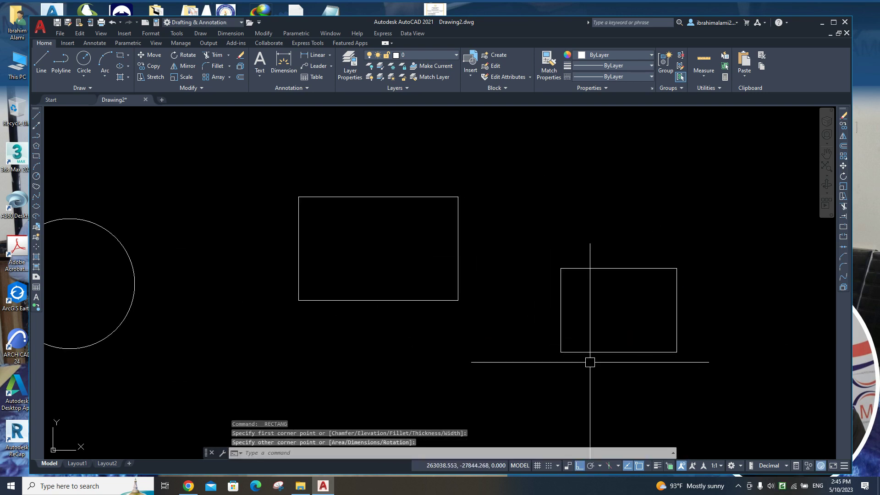
{"action": "middle_click_drag", "start_coordinate": [496, 347], "coordinate": [646, 336]}
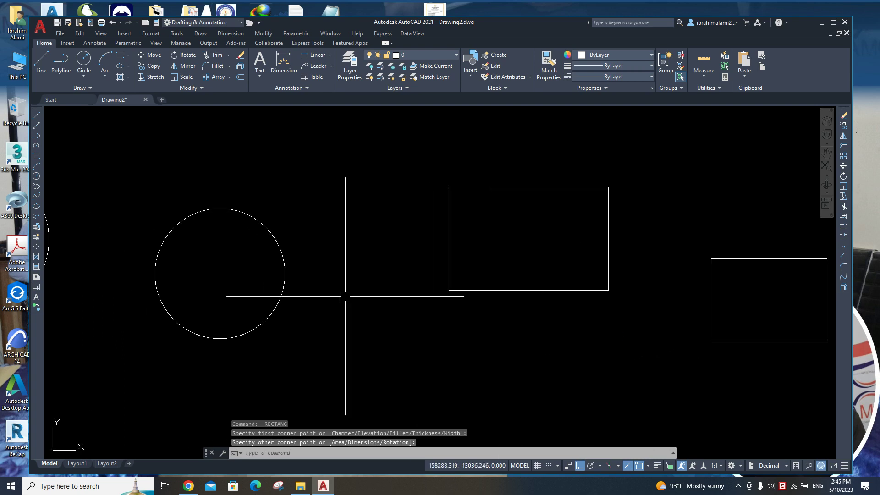
{"action": "key", "text": "Return"}
{"action": "left_click", "coordinate": [401, 332]}
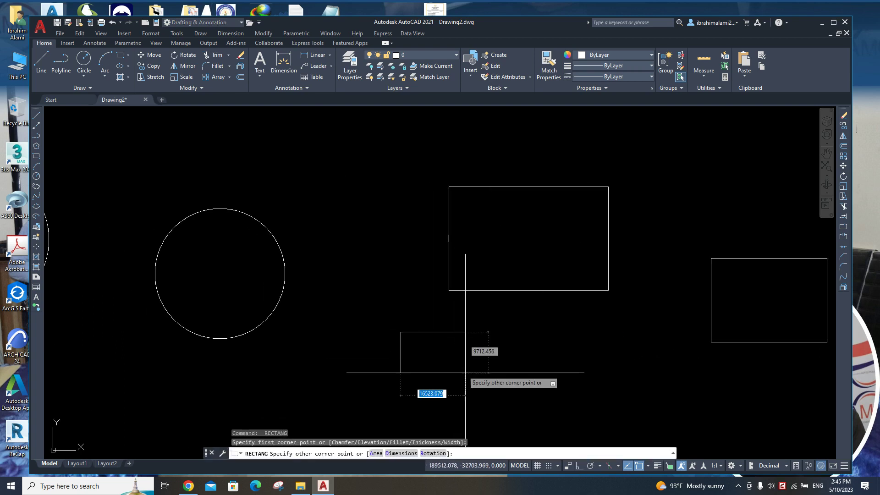
{"action": "left_click", "coordinate": [486, 383]}
- Add a third circle lower down and reposition the view over the whole drawing
{"action": "middle_click_drag", "start_coordinate": [455, 384], "coordinate": [479, 306]}
{"action": "key", "text": "Escape"}
{"action": "key", "text": "Escape"}
{"action": "key", "text": "Escape"}
{"action": "type", "text": "c"}
{"action": "key", "text": "Return"}
{"action": "left_click", "coordinate": [316, 352]}
{"action": "left_click", "coordinate": [376, 352]}
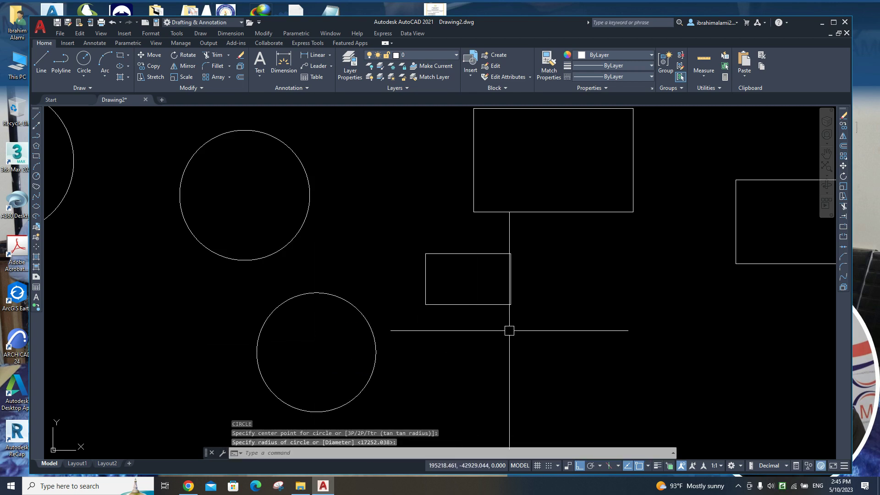
{"action": "scroll", "coordinate": [492, 299], "scroll_direction": "down", "scroll_amount": 5}
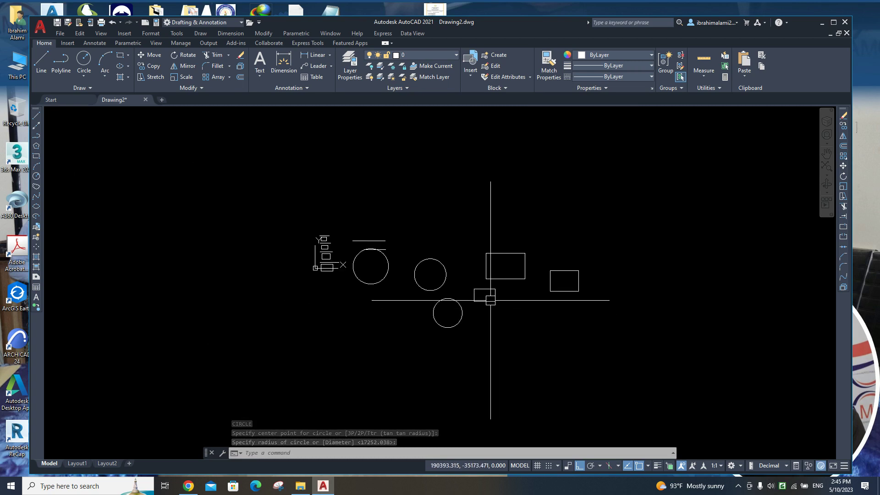
{"action": "scroll", "coordinate": [466, 260], "scroll_direction": "up", "scroll_amount": 4}
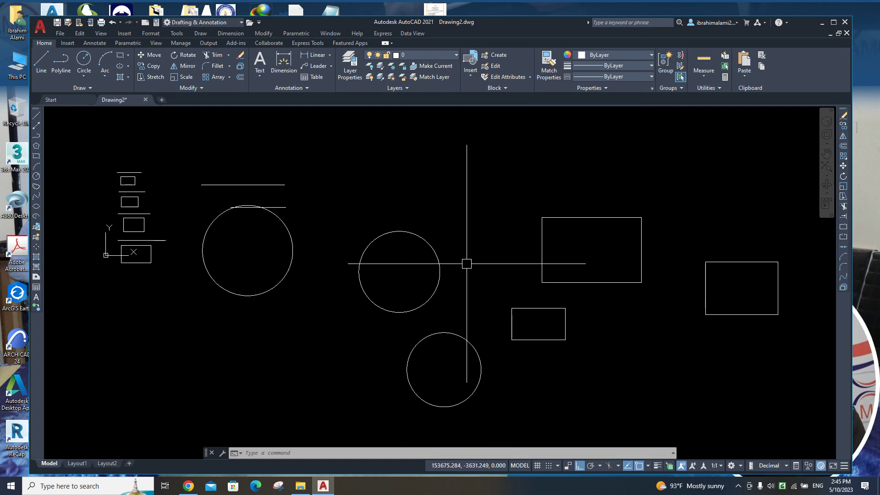
{"action": "mouse_move", "coordinate": [213, 281]}
{"action": "middle_mouse_down"}
{"action": "mouse_move", "coordinate": [317, 287]}
{"action": "mouse_move", "coordinate": [487, 248]}
{"action": "mouse_move", "coordinate": [413, 291]}
{"action": "middle_mouse_up"}
- Pan around the drawing and switch the grid display on with F7
{"action": "scroll", "coordinate": [309, 289], "scroll_direction": "up", "scroll_amount": 4}
{"action": "mouse_move", "coordinate": [507, 311]}
{"action": "middle_mouse_down"}
{"action": "mouse_move", "coordinate": [349, 301]}
{"action": "mouse_move", "coordinate": [380, 275]}
{"action": "middle_mouse_up"}
{"action": "mouse_move", "coordinate": [385, 337]}
{"action": "middle_mouse_down"}
{"action": "mouse_move", "coordinate": [310, 204]}
{"action": "mouse_move", "coordinate": [631, 297]}
{"action": "middle_mouse_up"}
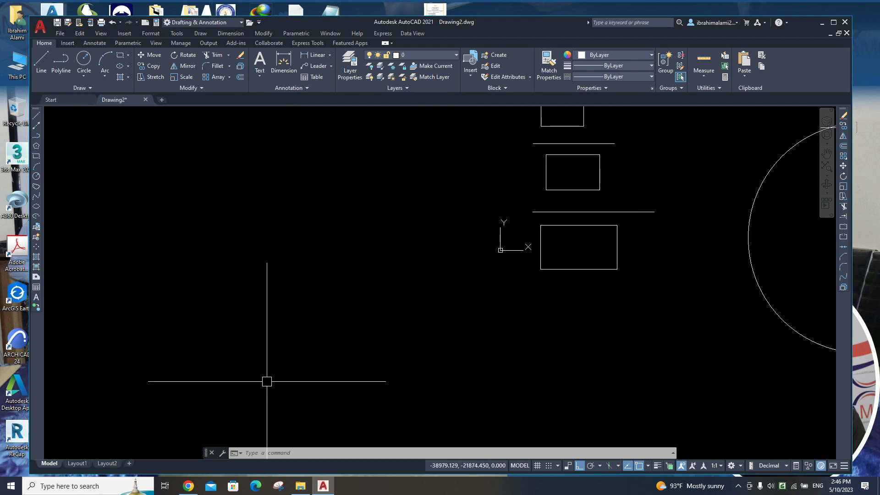
{"action": "mouse_move", "coordinate": [472, 337]}
{"action": "middle_mouse_down"}
{"action": "mouse_move", "coordinate": [325, 349]}
{"action": "mouse_move", "coordinate": [369, 325]}
{"action": "middle_mouse_up"}
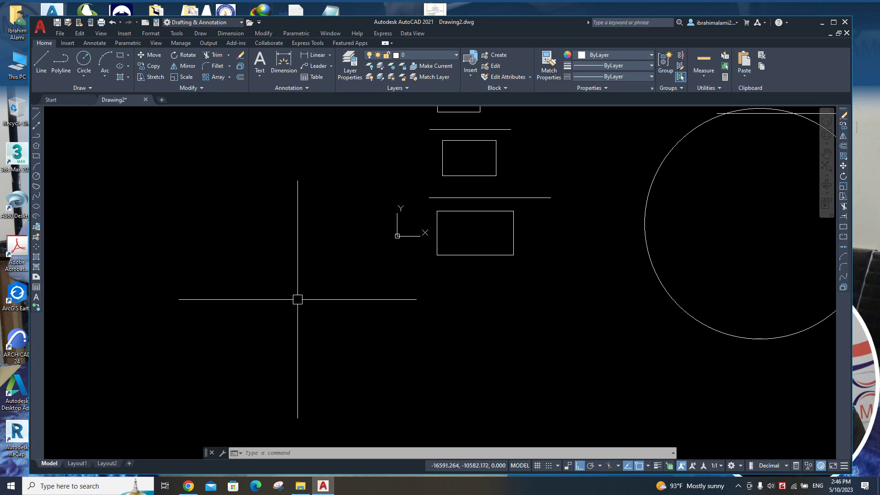
{"action": "middle_click_drag", "start_coordinate": [366, 266], "coordinate": [324, 288]}
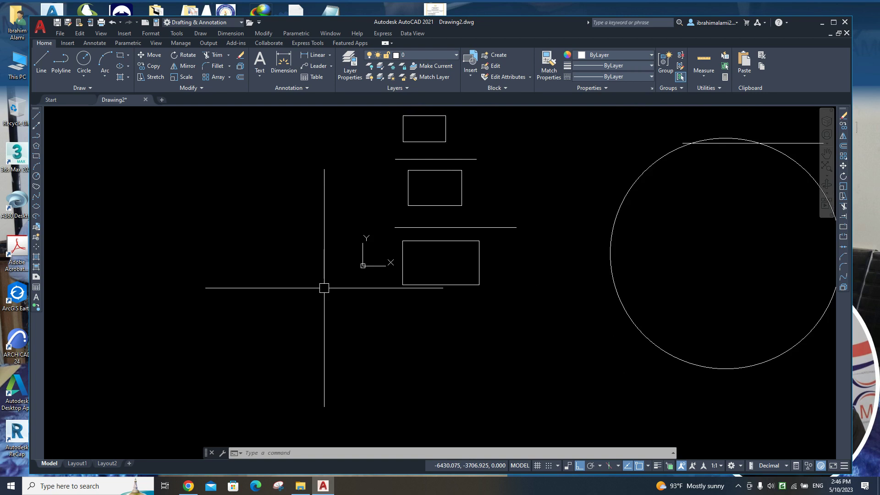
{"action": "key", "text": "F7"}
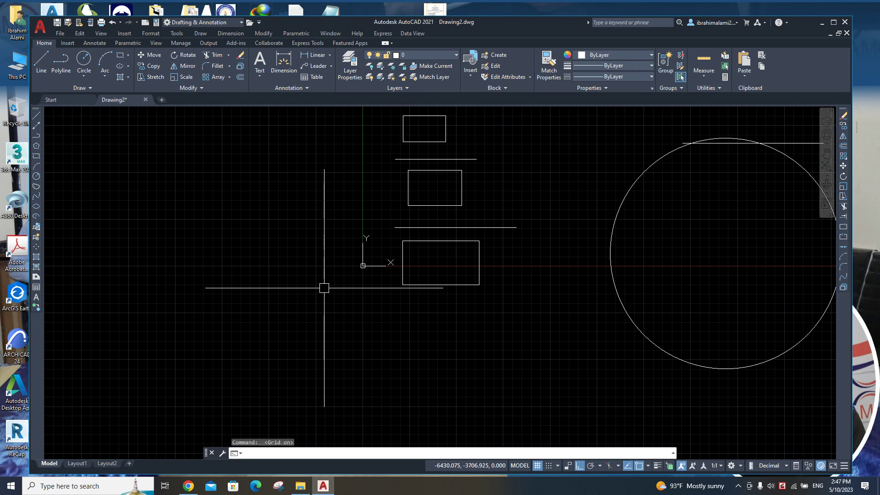
- Pan and zoom the view toward the drawing origin
{"action": "middle_click_drag", "start_coordinate": [525, 224], "coordinate": [494, 225]}
{"action": "middle_click_drag", "start_coordinate": [564, 120], "coordinate": [466, 219]}
{"action": "mouse_move", "coordinate": [574, 104]}
{"action": "middle_mouse_down"}
{"action": "mouse_move", "coordinate": [476, 233]}
{"action": "mouse_move", "coordinate": [493, 252]}
{"action": "mouse_move", "coordinate": [598, 259]}
{"action": "middle_mouse_up"}
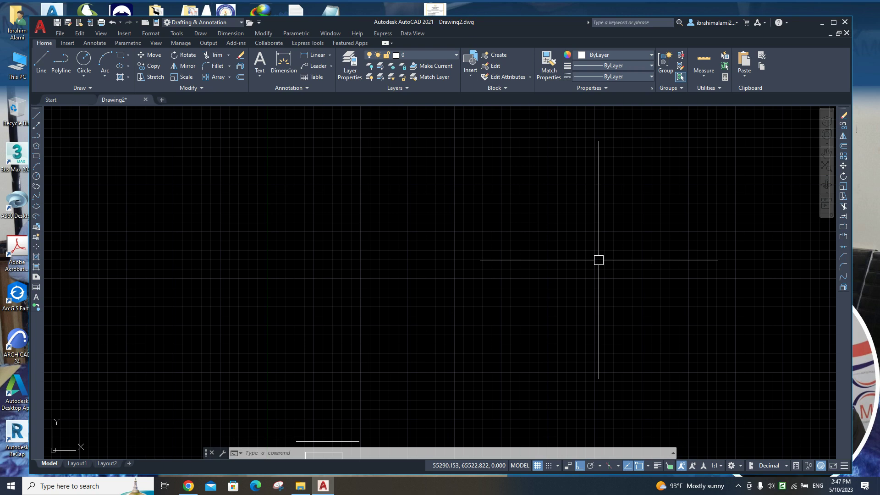
{"action": "scroll", "coordinate": [487, 187], "scroll_direction": "down", "scroll_amount": 3}
{"action": "scroll", "coordinate": [468, 235], "scroll_direction": "down", "scroll_amount": 1}
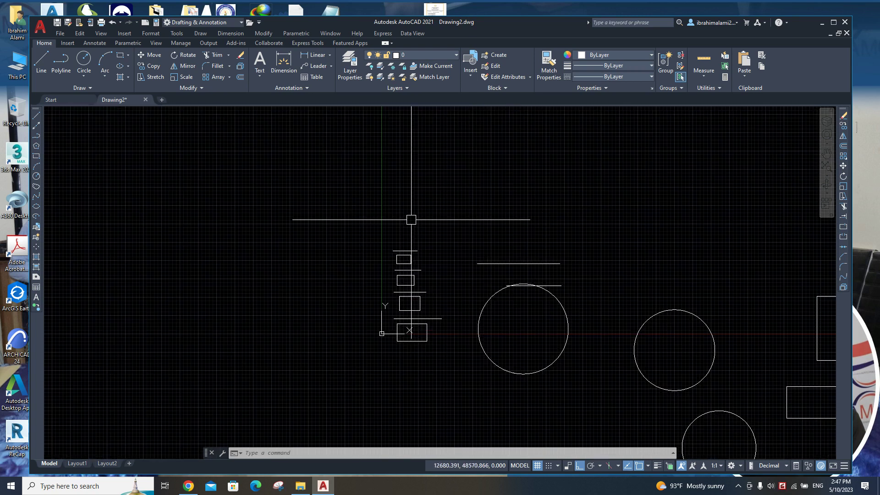
{"action": "scroll", "coordinate": [411, 220], "scroll_direction": "up", "scroll_amount": 2}
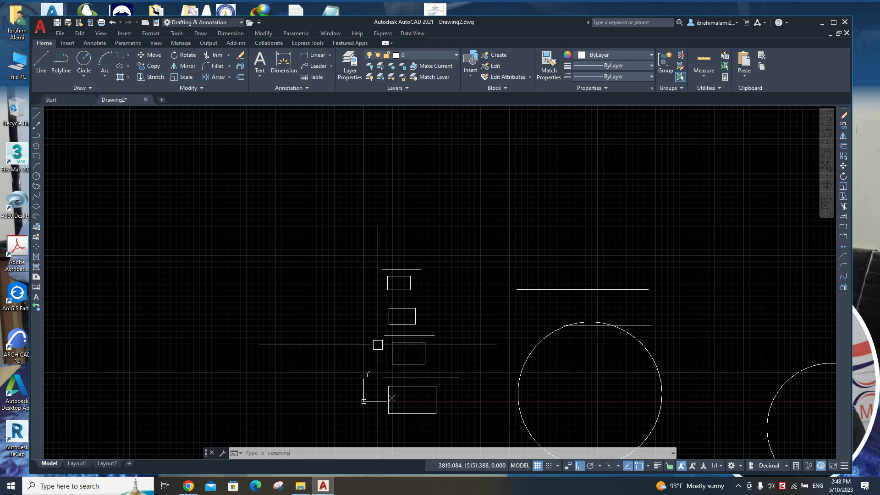
- Frame the stacked rectangles and large circle, then select the UCS icon
{"action": "middle_click_drag", "start_coordinate": [373, 354], "coordinate": [468, 281]}
{"action": "scroll", "coordinate": [460, 246], "scroll_direction": "up", "scroll_amount": 4}
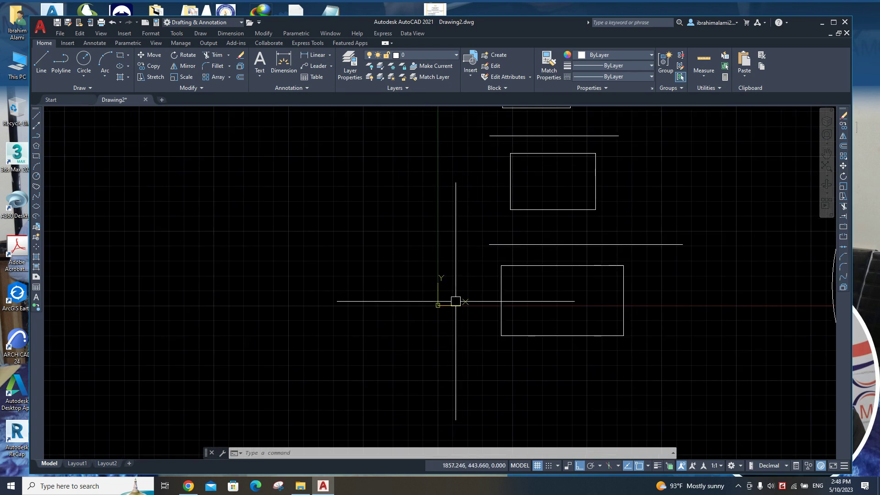
{"action": "middle_click_drag", "start_coordinate": [468, 286], "coordinate": [381, 301]}
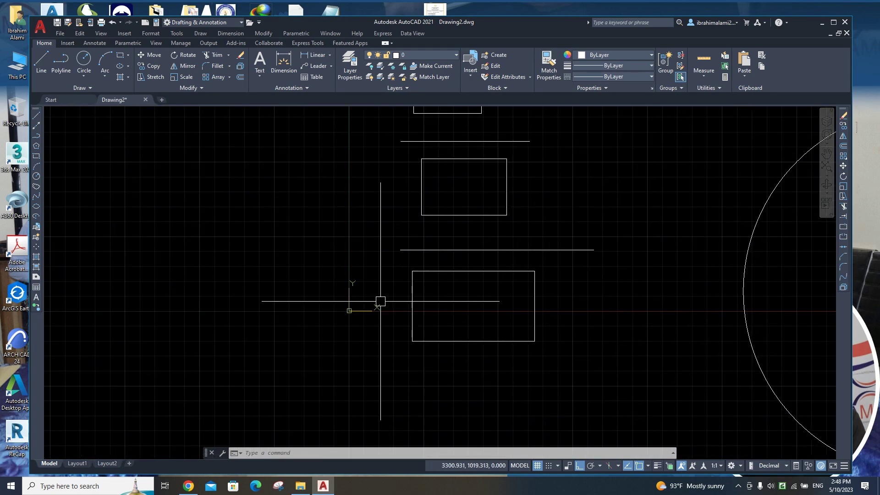
{"action": "left_click", "coordinate": [366, 310]}
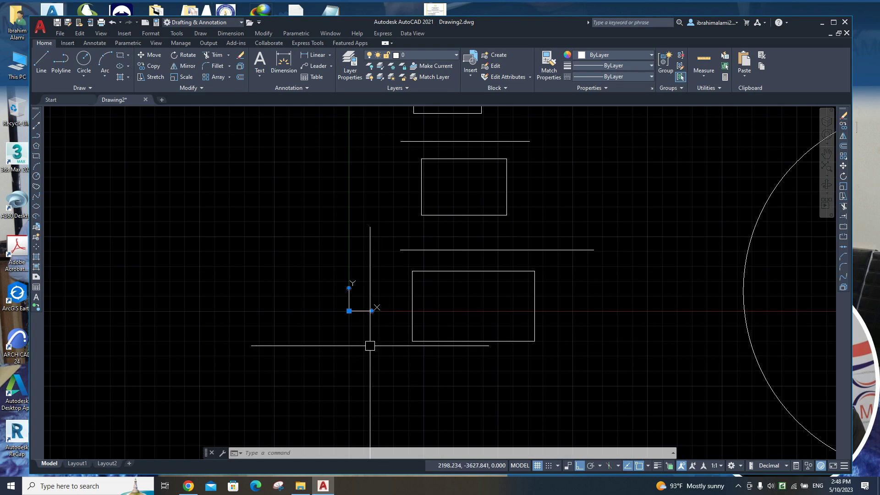
- Turn off Show UCS Icon at Origin and zoom out over the circles
{"action": "right_click", "coordinate": [359, 310]}
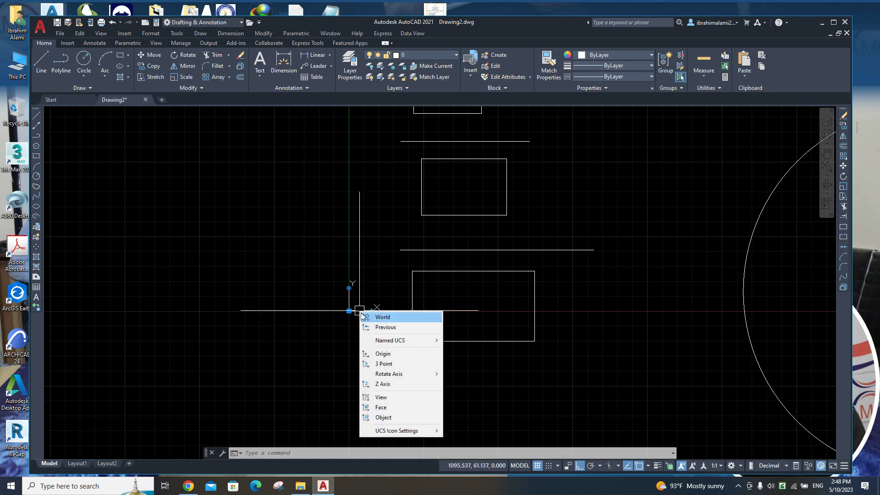
{"action": "mouse_move", "coordinate": [397, 431]}
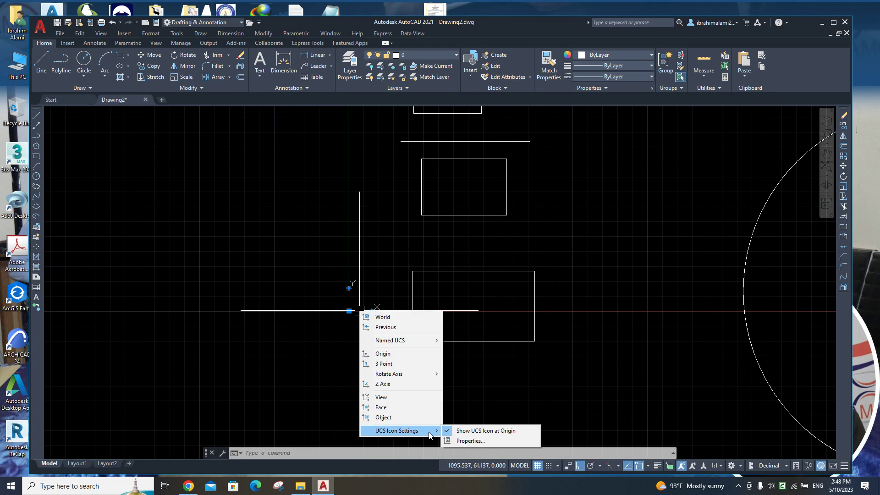
{"action": "left_click", "coordinate": [508, 433]}
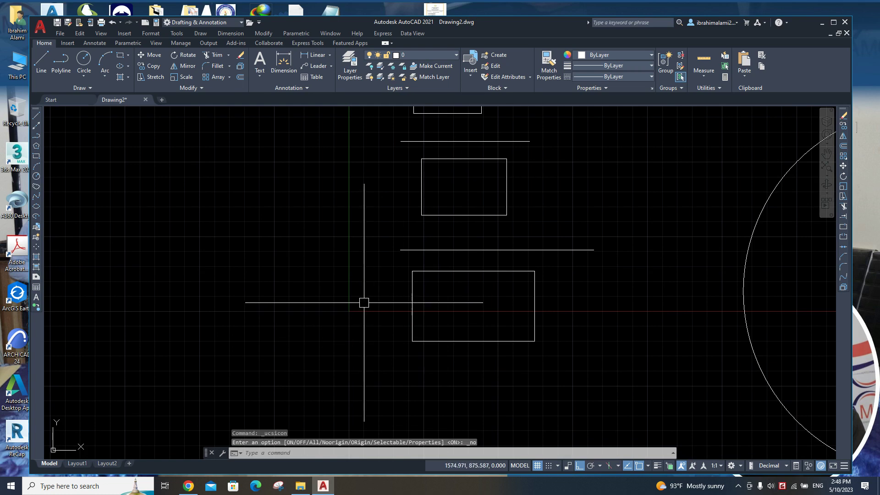
{"action": "middle_click_drag", "start_coordinate": [357, 298], "coordinate": [354, 295]}
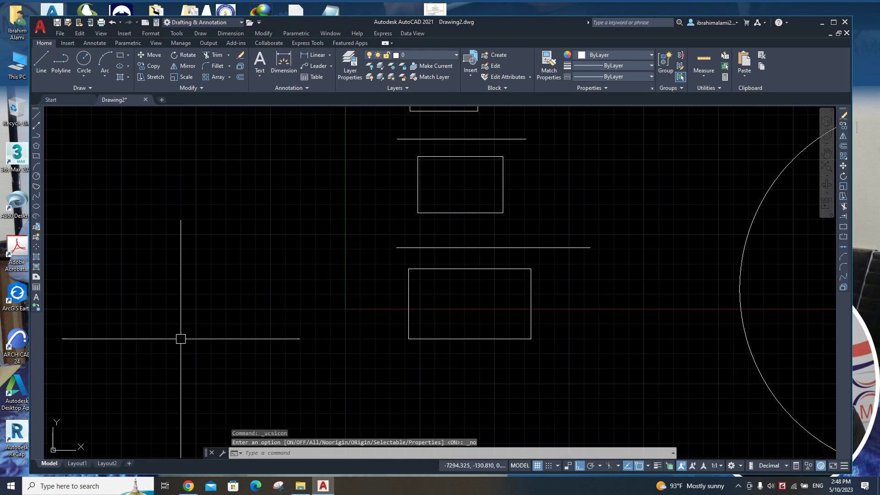
{"action": "scroll", "coordinate": [371, 317], "scroll_direction": "down", "scroll_amount": 4}
{"action": "mouse_move", "coordinate": [377, 324]}
{"action": "middle_mouse_down"}
{"action": "mouse_move", "coordinate": [556, 328]}
{"action": "mouse_move", "coordinate": [379, 298]}
{"action": "mouse_move", "coordinate": [433, 296]}
{"action": "middle_mouse_up"}
- Turn the grid off with F7 and zoom out until all shapes form a small cluster
{"action": "key", "text": "F7"}
{"action": "middle_click_drag", "start_coordinate": [349, 324], "coordinate": [383, 216]}
{"action": "middle_click_drag", "start_coordinate": [148, 393], "coordinate": [513, 206]}
{"action": "scroll", "coordinate": [432, 248], "scroll_direction": "down", "scroll_amount": 4}
{"action": "scroll", "coordinate": [432, 248], "scroll_direction": "down", "scroll_amount": 2}
{"action": "mouse_move", "coordinate": [606, 317]}
{"action": "middle_mouse_down"}
{"action": "mouse_move", "coordinate": [406, 212]}
{"action": "mouse_move", "coordinate": [550, 215]}
{"action": "mouse_move", "coordinate": [600, 297]}
{"action": "middle_mouse_up"}
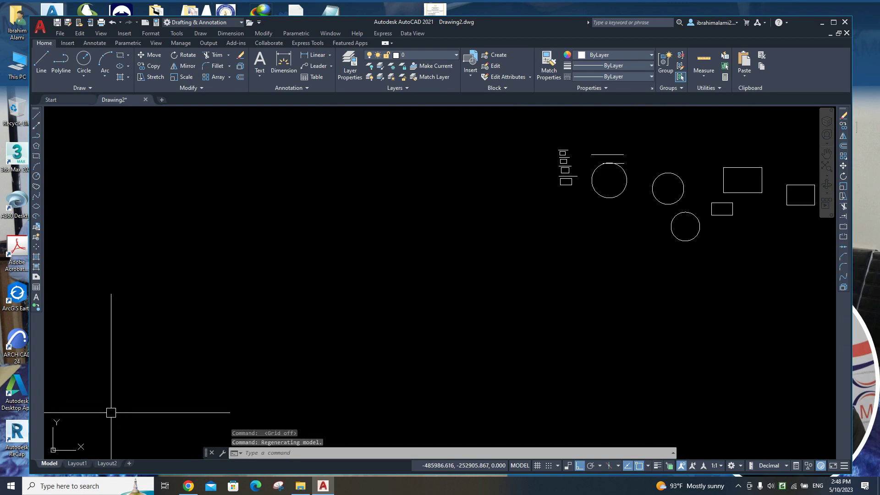
{"action": "mouse_move", "coordinate": [408, 289]}
{"action": "middle_mouse_down"}
{"action": "mouse_move", "coordinate": [361, 324]}
{"action": "mouse_move", "coordinate": [497, 265]}
{"action": "mouse_move", "coordinate": [433, 291]}
{"action": "middle_mouse_up"}
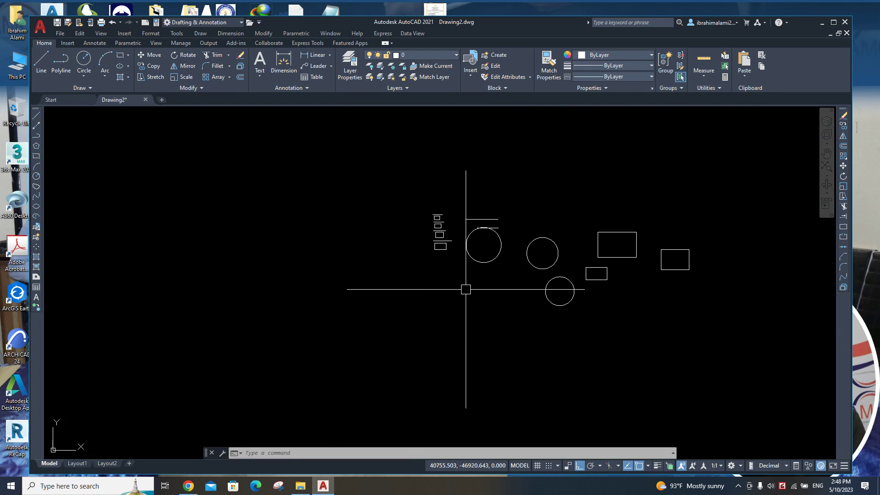
- Zoom in on the rectangles and three circles until they fill most of the drawing area
{"action": "scroll", "coordinate": [466, 290], "scroll_direction": "down", "scroll_amount": 2}
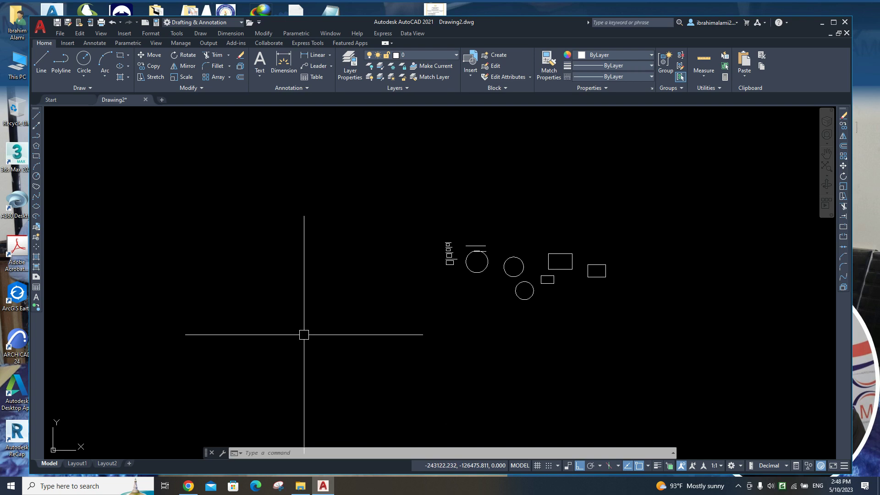
{"action": "scroll", "coordinate": [472, 264], "scroll_direction": "up", "scroll_amount": 5}
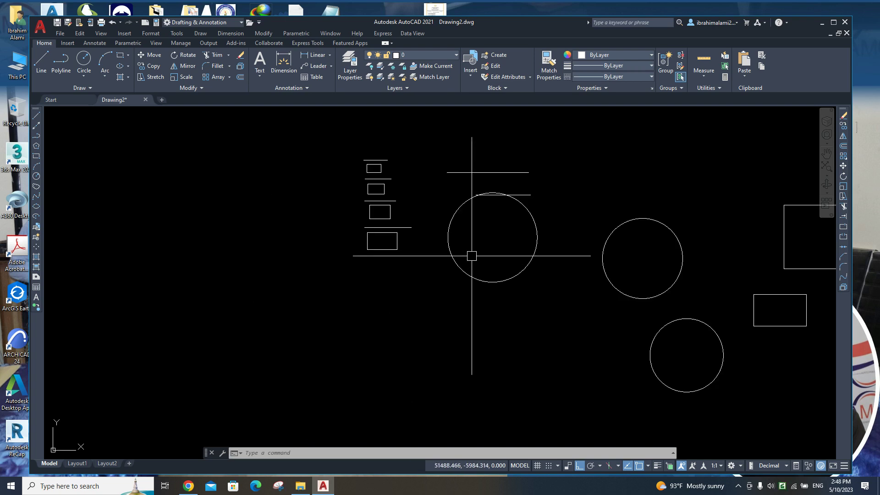
{"action": "mouse_move", "coordinate": [472, 256]}
{"action": "middle_mouse_down"}
{"action": "mouse_move", "coordinate": [301, 278]}
{"action": "mouse_move", "coordinate": [403, 268]}
{"action": "middle_mouse_up"}
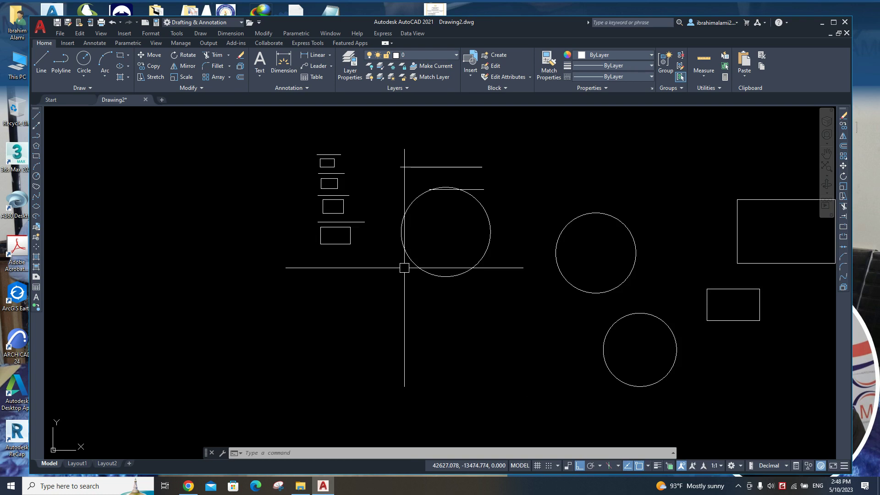
{"action": "scroll", "coordinate": [348, 279], "scroll_direction": "down", "scroll_amount": 8}
{"action": "scroll", "coordinate": [383, 287], "scroll_direction": "up", "scroll_amount": 8}
{"action": "scroll", "coordinate": [393, 304], "scroll_direction": "down", "scroll_amount": 8}
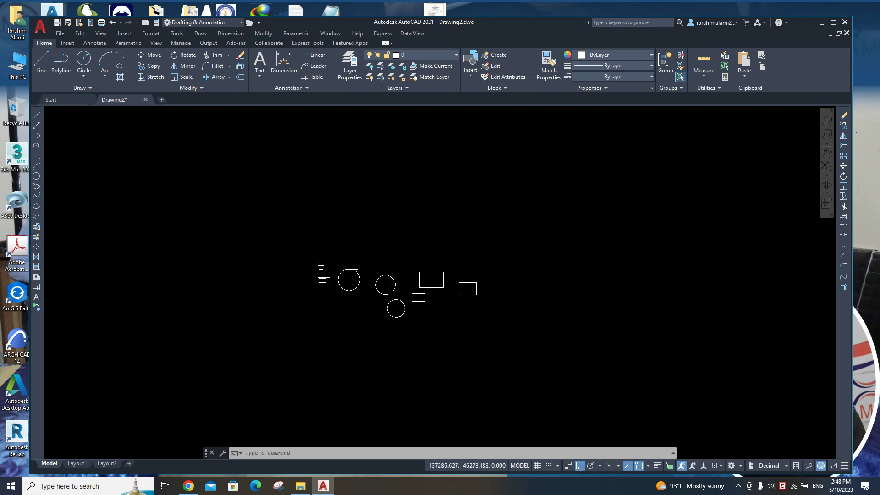
{"action": "scroll", "coordinate": [392, 307], "scroll_direction": "up", "scroll_amount": 8}
{"action": "scroll", "coordinate": [392, 307], "scroll_direction": "down", "scroll_amount": 6}
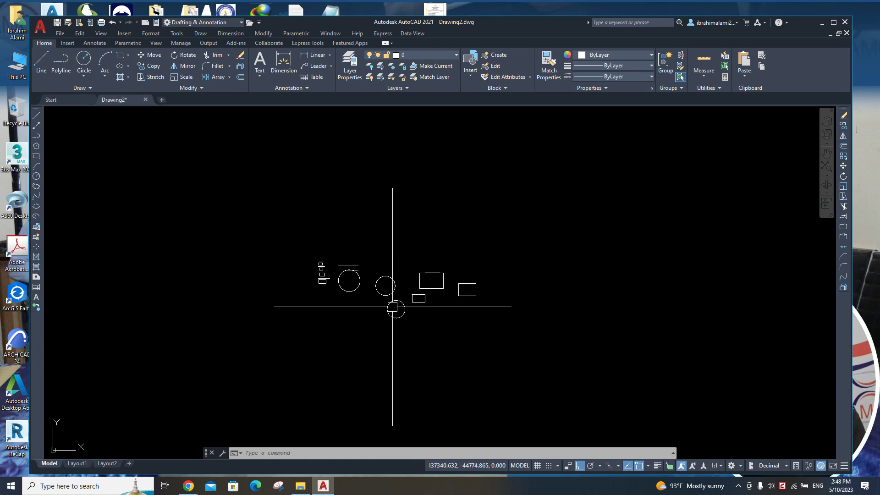
{"action": "scroll", "coordinate": [393, 307], "scroll_direction": "up", "scroll_amount": 6}
{"action": "scroll", "coordinate": [392, 307], "scroll_direction": "up", "scroll_amount": 2}
{"action": "scroll", "coordinate": [392, 307], "scroll_direction": "down", "scroll_amount": 6}
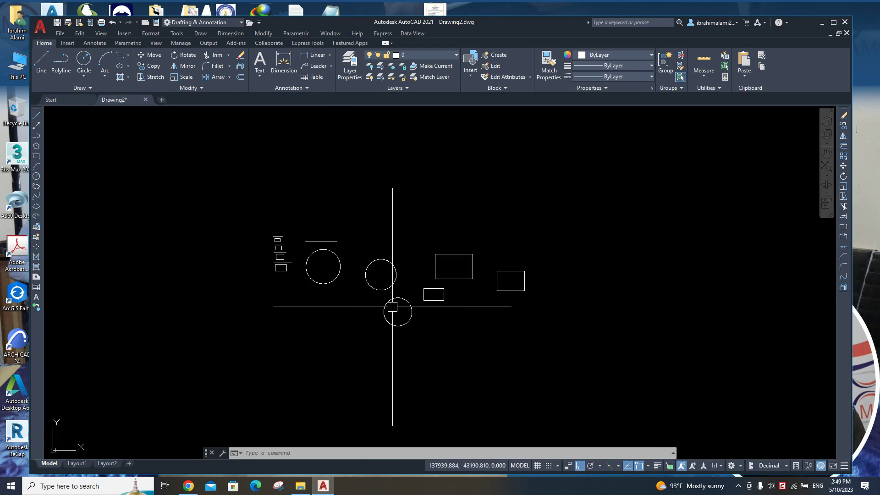
{"action": "scroll", "coordinate": [392, 307], "scroll_direction": "up", "scroll_amount": 6}
{"action": "scroll", "coordinate": [393, 307], "scroll_direction": "down", "scroll_amount": 3}
{"action": "scroll", "coordinate": [392, 306], "scroll_direction": "down", "scroll_amount": 1}
{"action": "scroll", "coordinate": [392, 306], "scroll_direction": "up", "scroll_amount": 4}
{"action": "scroll", "coordinate": [393, 307], "scroll_direction": "down", "scroll_amount": 10}
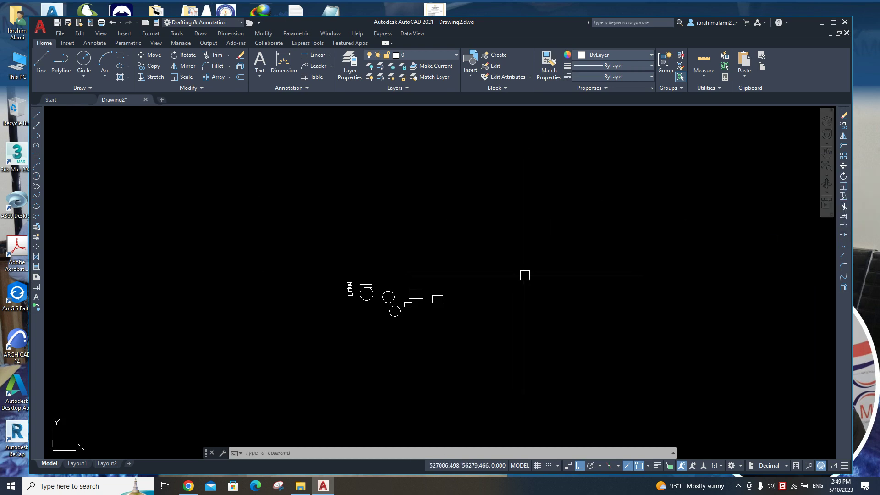
{"action": "scroll", "coordinate": [391, 290], "scroll_direction": "up", "scroll_amount": 2}
{"action": "scroll", "coordinate": [343, 293], "scroll_direction": "up", "scroll_amount": 5}
{"action": "middle_click_drag", "start_coordinate": [369, 315], "coordinate": [270, 269]}
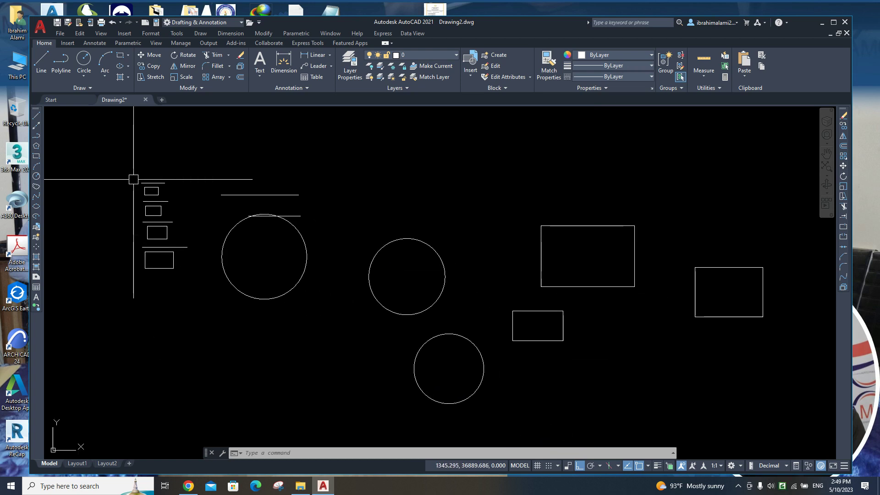
- Zoom in and pan the enlarged rectangle toward the upper left
{"action": "middle_click_drag", "start_coordinate": [133, 179], "coordinate": [550, 282]}
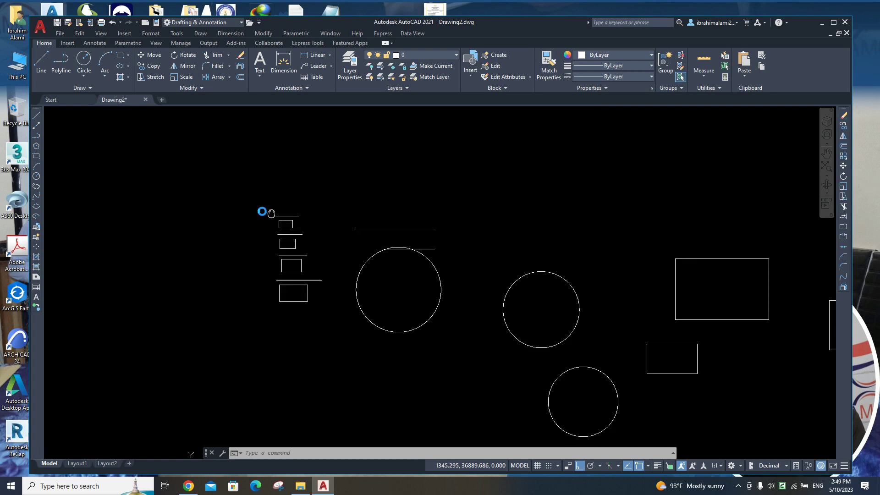
{"action": "scroll", "coordinate": [566, 291], "scroll_direction": "up", "scroll_amount": 7}
{"action": "scroll", "coordinate": [566, 291], "scroll_direction": "up", "scroll_amount": 7}
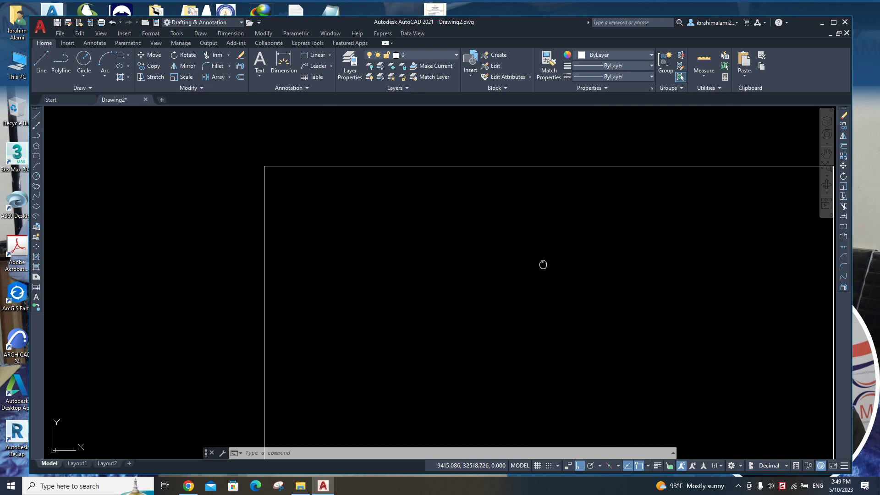
{"action": "middle_click_drag", "start_coordinate": [543, 265], "coordinate": [320, 257]}
{"action": "middle_click_drag", "start_coordinate": [417, 309], "coordinate": [422, 152]}
{"action": "mouse_move", "coordinate": [271, 242]}
{"action": "middle_mouse_down"}
{"action": "mouse_move", "coordinate": [537, 211]}
{"action": "mouse_move", "coordinate": [470, 256]}
{"action": "middle_mouse_up"}
{"action": "scroll", "coordinate": [487, 259], "scroll_direction": "down", "scroll_amount": 2}
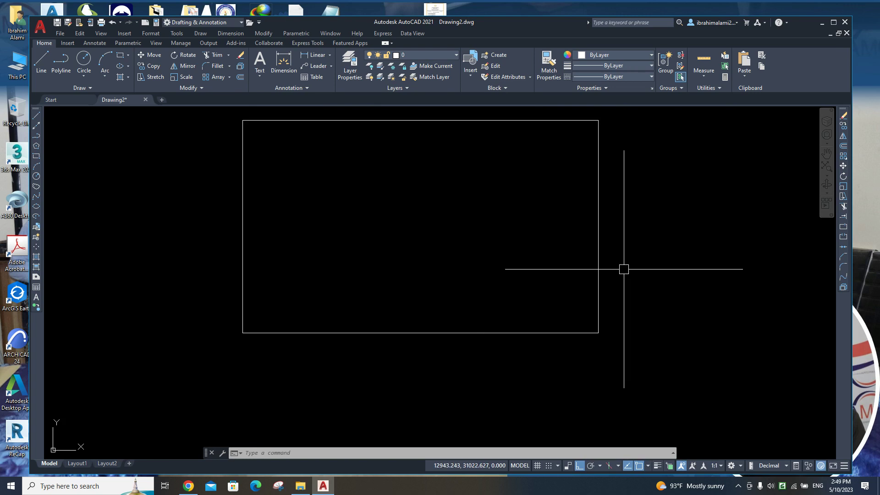
{"action": "middle_click_drag", "start_coordinate": [686, 349], "coordinate": [536, 305]}
{"action": "mouse_move", "coordinate": [700, 344]}
{"action": "middle_mouse_down"}
{"action": "mouse_move", "coordinate": [501, 250]}
{"action": "mouse_move", "coordinate": [532, 269]}
{"action": "middle_mouse_up"}
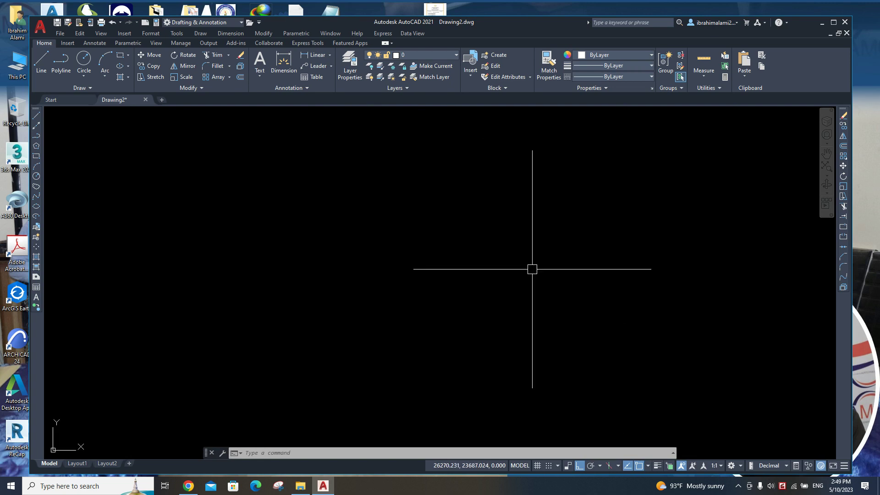
- Zoom out and centre the view on the whole group of shapes
{"action": "scroll", "coordinate": [532, 269], "scroll_direction": "down", "scroll_amount": 2}
{"action": "scroll", "coordinate": [532, 269], "scroll_direction": "down", "scroll_amount": 2}
{"action": "scroll", "coordinate": [532, 269], "scroll_direction": "down", "scroll_amount": 1}
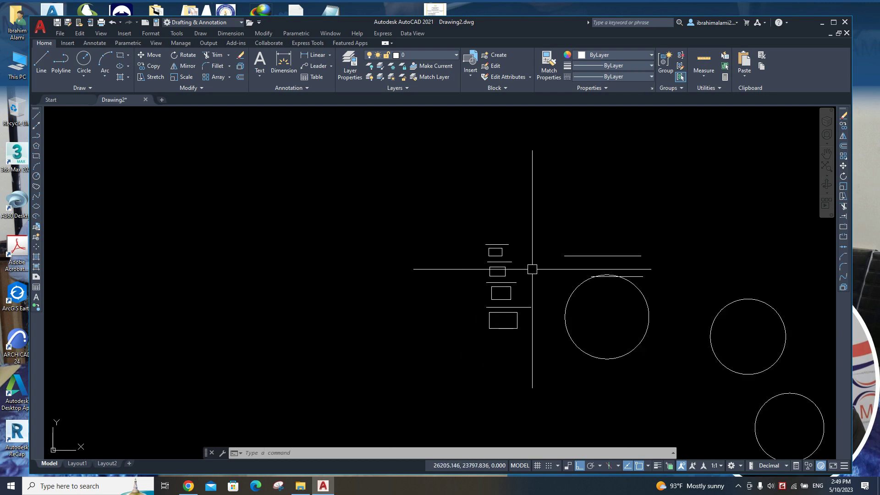
{"action": "scroll", "coordinate": [533, 269], "scroll_direction": "down", "scroll_amount": 2}
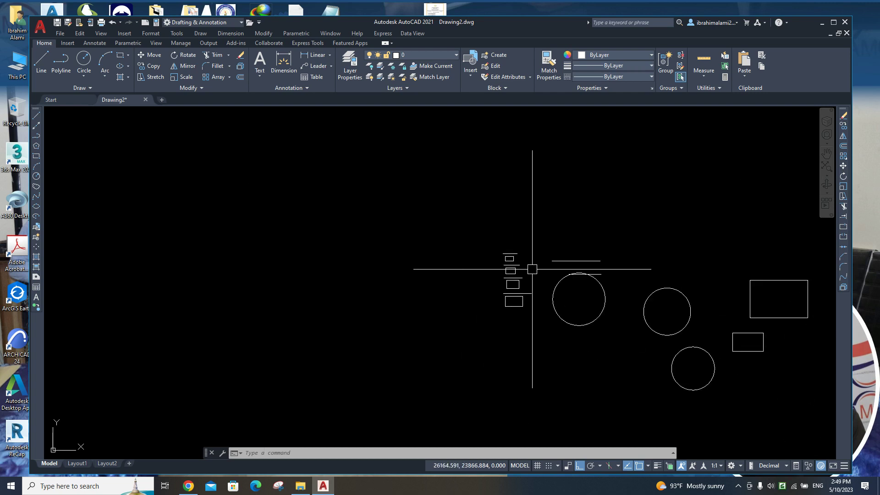
{"action": "middle_click_drag", "start_coordinate": [707, 338], "coordinate": [425, 277]}
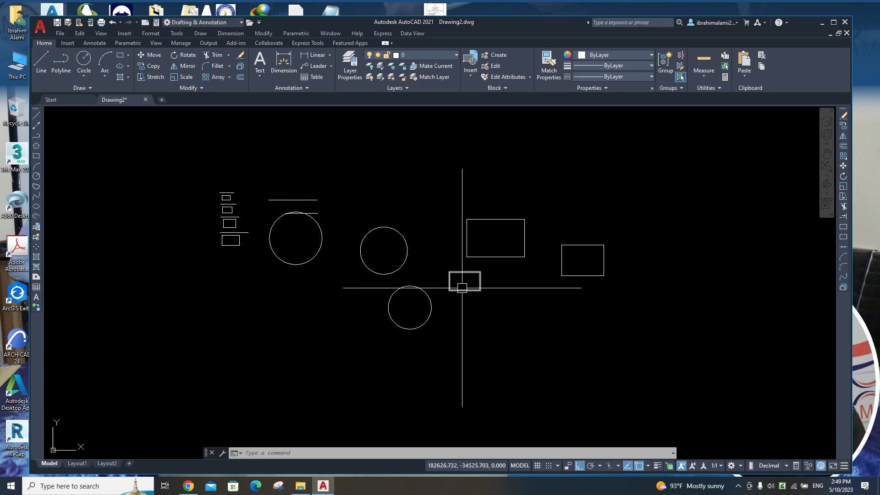
{"action": "scroll", "coordinate": [451, 289], "scroll_direction": "up", "scroll_amount": 3}
{"action": "scroll", "coordinate": [450, 289], "scroll_direction": "up", "scroll_amount": 2}
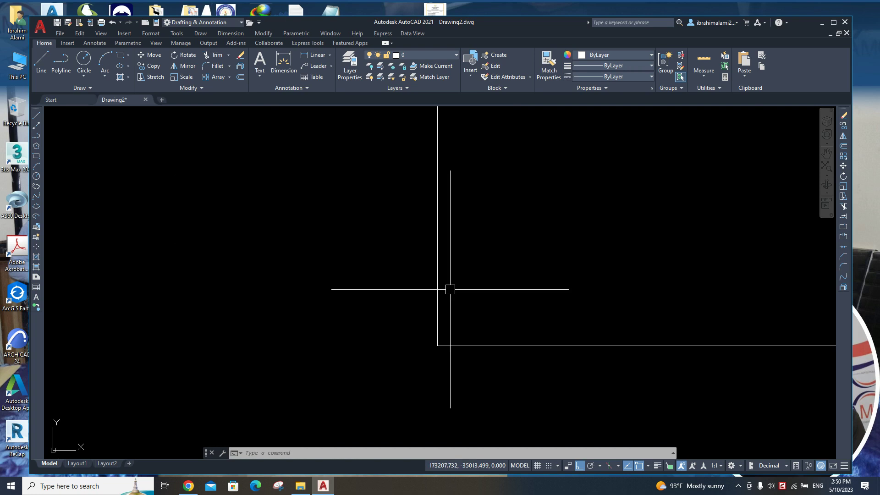
{"action": "scroll", "coordinate": [450, 289], "scroll_direction": "down", "scroll_amount": 1}
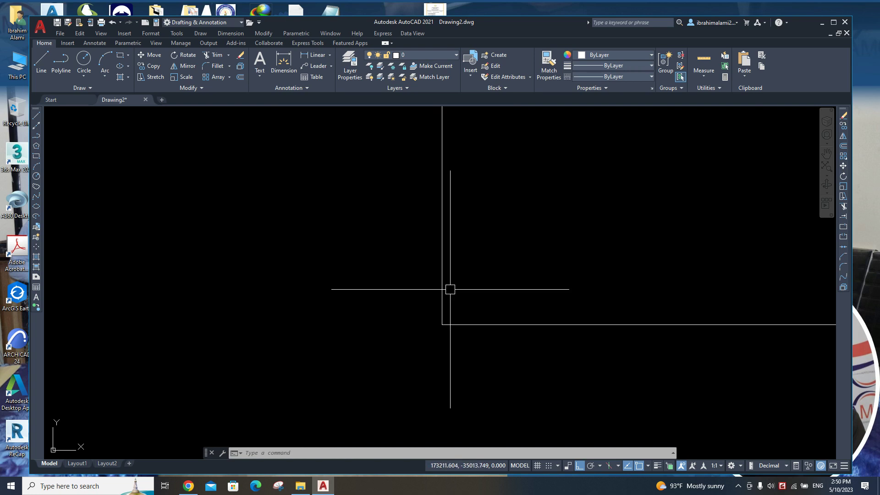
{"action": "scroll", "coordinate": [369, 244], "scroll_direction": "up", "scroll_amount": 2}
{"action": "scroll", "coordinate": [462, 275], "scroll_direction": "up", "scroll_amount": 2}
{"action": "scroll", "coordinate": [402, 231], "scroll_direction": "down", "scroll_amount": 1}
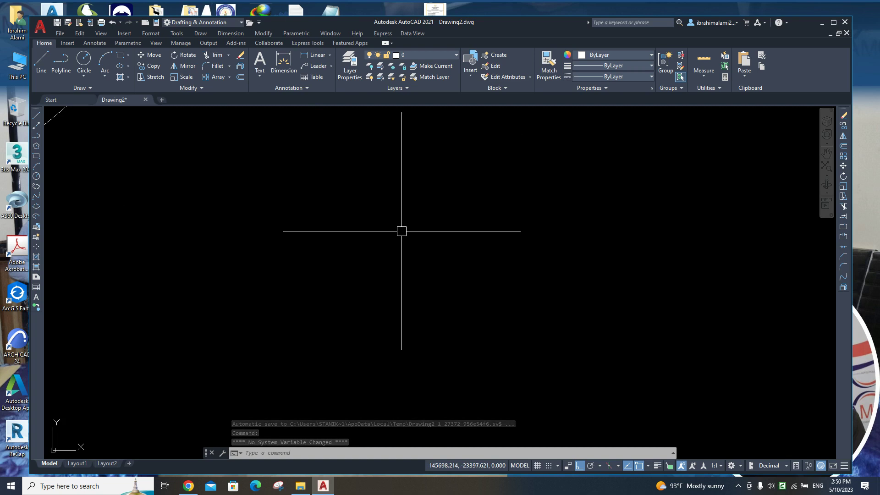
{"action": "scroll", "coordinate": [414, 244], "scroll_direction": "down", "scroll_amount": 1}
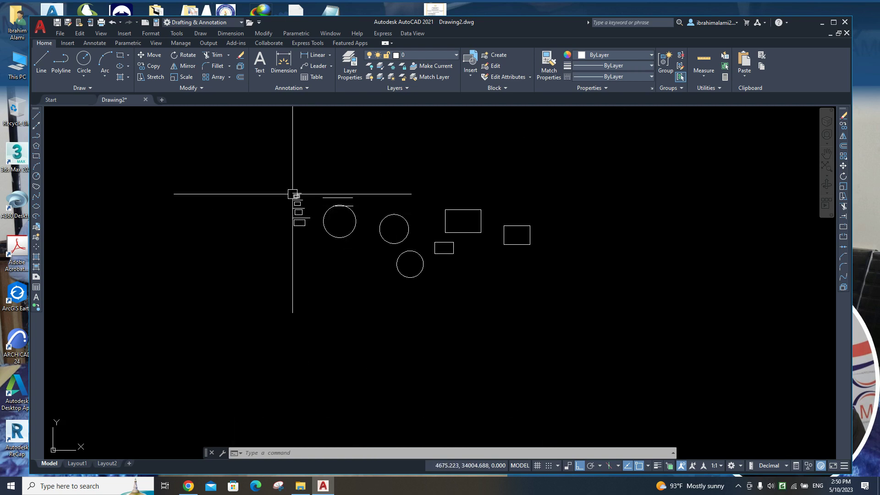
- Zoom in close on one of the rectangles
{"action": "scroll", "coordinate": [293, 192], "scroll_direction": "up", "scroll_amount": 5}
{"action": "scroll", "coordinate": [292, 194], "scroll_direction": "up", "scroll_amount": 5}
{"action": "scroll", "coordinate": [318, 187], "scroll_direction": "up", "scroll_amount": 5}
{"action": "scroll", "coordinate": [318, 187], "scroll_direction": "up", "scroll_amount": 3}
{"action": "scroll", "coordinate": [615, 261], "scroll_direction": "up", "scroll_amount": 2}
{"action": "scroll", "coordinate": [512, 254], "scroll_direction": "up", "scroll_amount": 3}
{"action": "scroll", "coordinate": [597, 265], "scroll_direction": "up", "scroll_amount": 2}
{"action": "scroll", "coordinate": [592, 257], "scroll_direction": "up", "scroll_amount": 2}
{"action": "scroll", "coordinate": [591, 257], "scroll_direction": "down", "scroll_amount": 3}
{"action": "scroll", "coordinate": [592, 277], "scroll_direction": "up", "scroll_amount": 2}
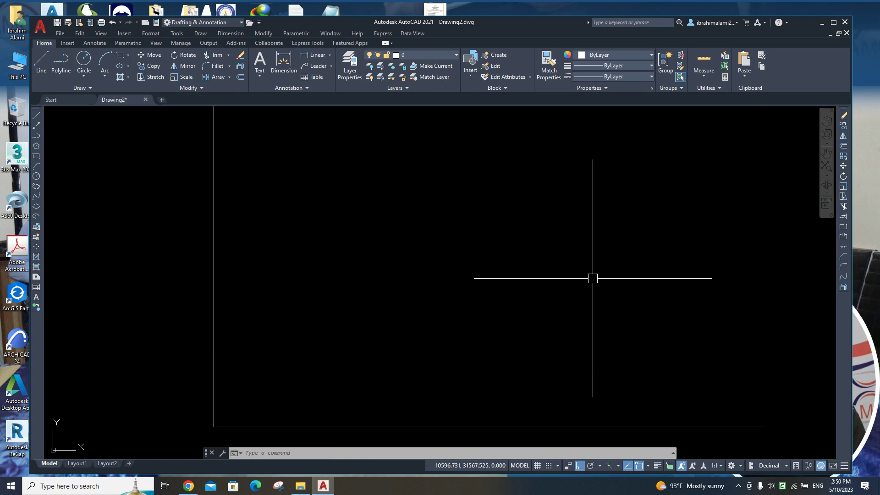
{"action": "scroll", "coordinate": [545, 271], "scroll_direction": "down", "scroll_amount": 2}
- Pan and zoom back out until the view rests on an empty region
{"action": "mouse_move", "coordinate": [544, 283]}
{"action": "middle_mouse_down"}
{"action": "mouse_move", "coordinate": [503, 238]}
{"action": "mouse_move", "coordinate": [417, 281]}
{"action": "mouse_move", "coordinate": [555, 225]}
{"action": "mouse_move", "coordinate": [460, 259]}
{"action": "middle_mouse_up"}
{"action": "scroll", "coordinate": [460, 260], "scroll_direction": "down", "scroll_amount": 5}
{"action": "middle_click_drag", "start_coordinate": [449, 221], "coordinate": [275, 229]}
{"action": "scroll", "coordinate": [275, 228], "scroll_direction": "down", "scroll_amount": 5}
{"action": "middle_click_drag", "start_coordinate": [404, 302], "coordinate": [243, 241]}
{"action": "scroll", "coordinate": [369, 248], "scroll_direction": "down", "scroll_amount": 3}
{"action": "scroll", "coordinate": [314, 217], "scroll_direction": "up", "scroll_amount": 2}
{"action": "scroll", "coordinate": [210, 260], "scroll_direction": "up", "scroll_amount": 2}
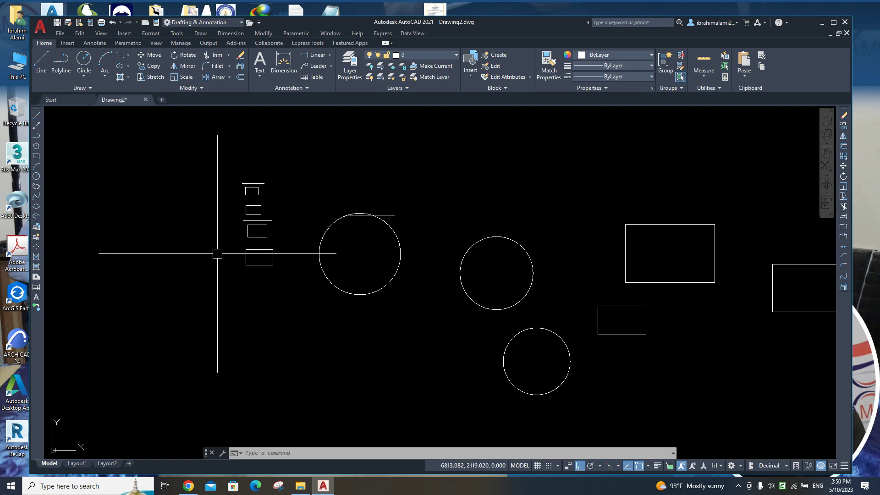
{"action": "scroll", "coordinate": [217, 254], "scroll_direction": "down", "scroll_amount": 3}
{"action": "scroll", "coordinate": [386, 248], "scroll_direction": "down", "scroll_amount": 10}
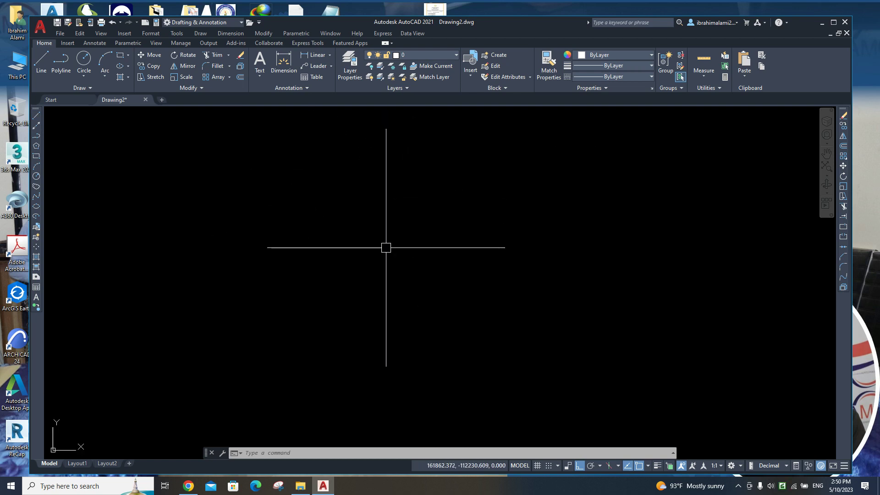
- Draw a 500-unit line at 45° with Ortho turned off
{"action": "type", "text": "l"}
{"action": "key", "text": "Return"}
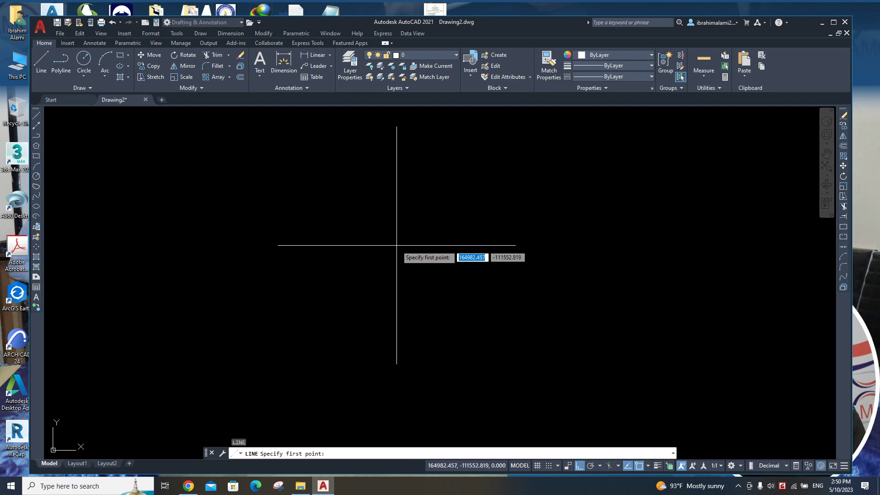
{"action": "middle_click_drag", "start_coordinate": [373, 279], "coordinate": [331, 281]}
{"action": "left_click", "coordinate": [320, 270]}
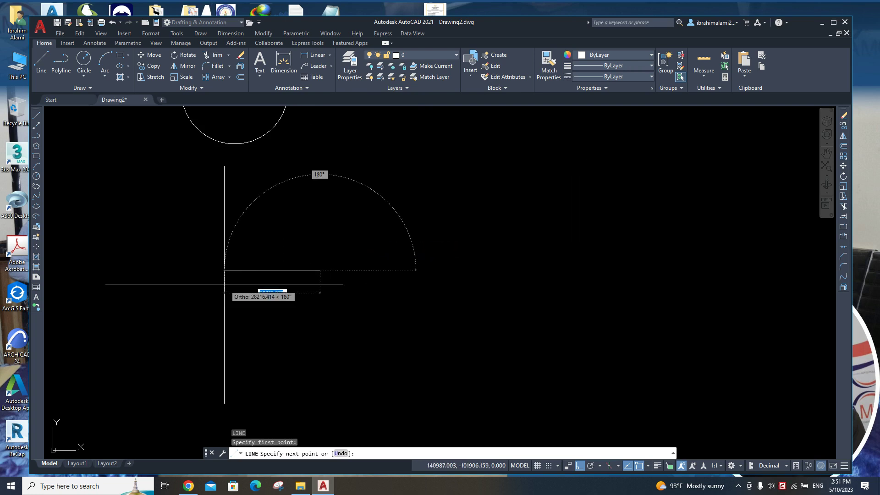
{"action": "scroll", "coordinate": [398, 220], "scroll_direction": "up", "scroll_amount": 3}
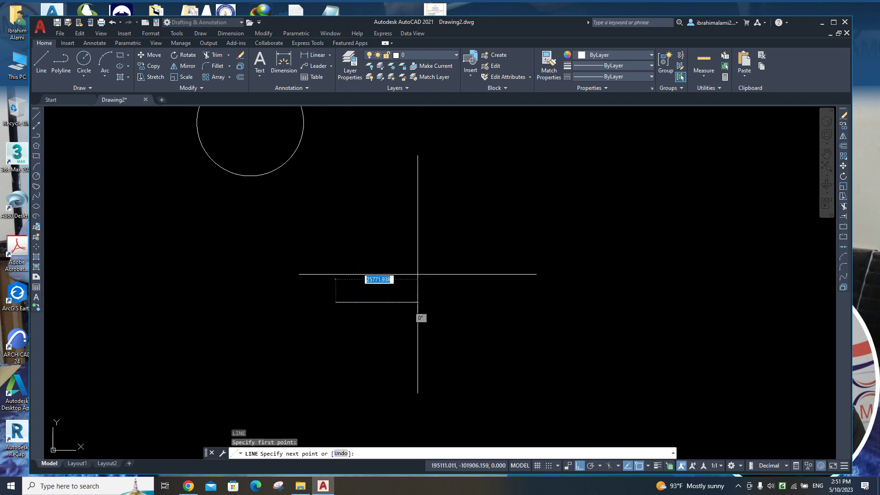
{"action": "key", "text": "F8"}
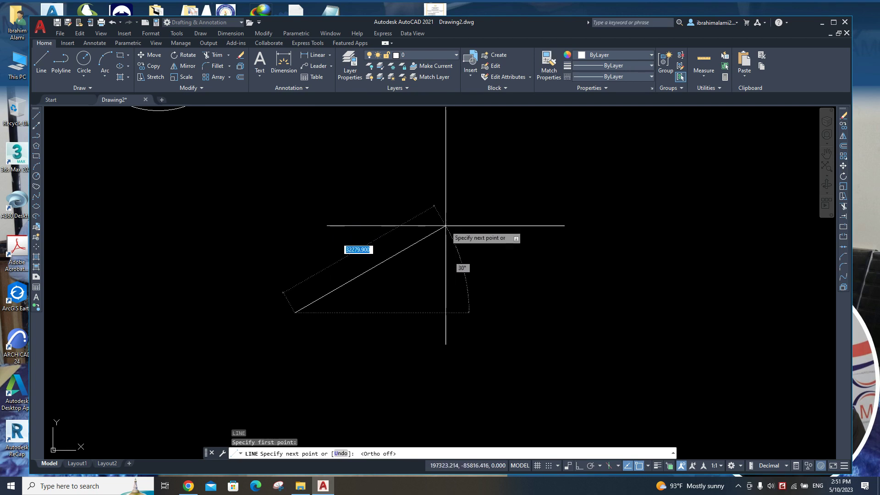
{"action": "type", "text": "500"}
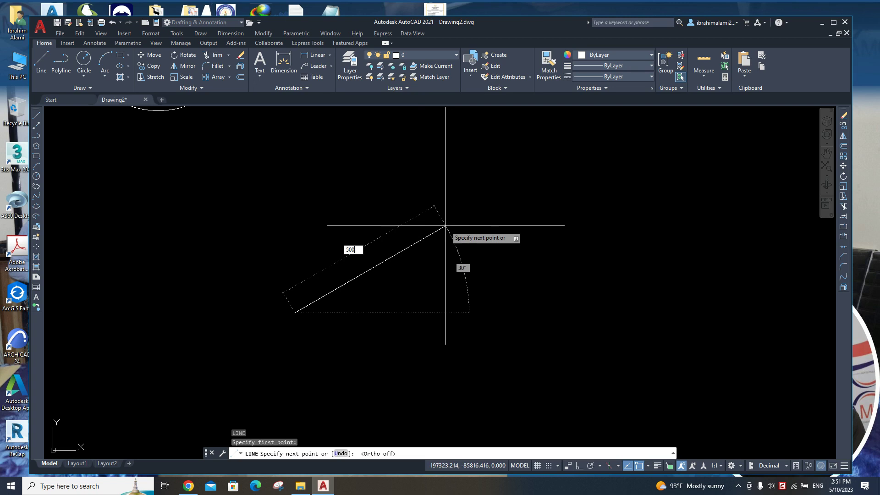
{"action": "key", "text": "Tab"}
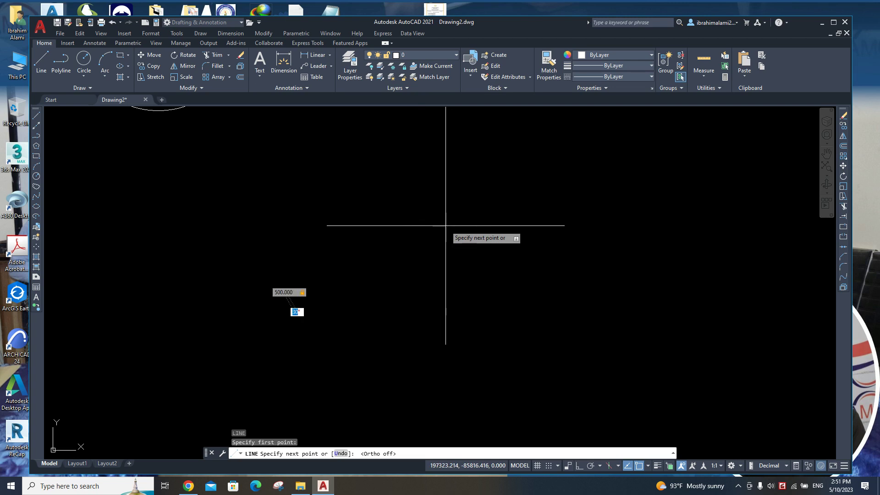
{"action": "type", "text": "45"}
{"action": "type", "text": "45"}
{"action": "key", "text": "Return"}
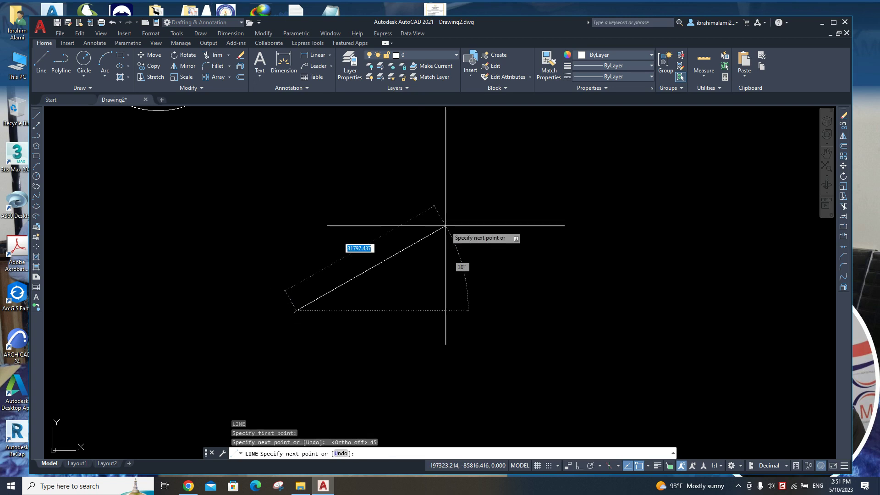
{"action": "key", "text": "Return"}
- Zoom and pan to inspect the new diagonal line, then minimize AutoCAD
{"action": "scroll", "coordinate": [275, 316], "scroll_direction": "up", "scroll_amount": 3}
{"action": "scroll", "coordinate": [269, 322], "scroll_direction": "up", "scroll_amount": 3}
{"action": "scroll", "coordinate": [293, 301], "scroll_direction": "up", "scroll_amount": 3}
{"action": "middle_click_drag", "start_coordinate": [293, 300], "coordinate": [389, 283]}
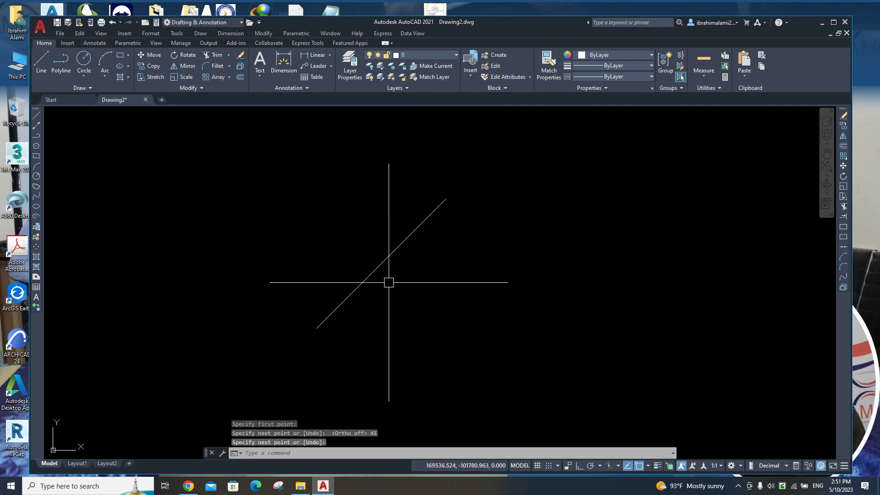
{"action": "middle_click_drag", "start_coordinate": [413, 227], "coordinate": [429, 208]}
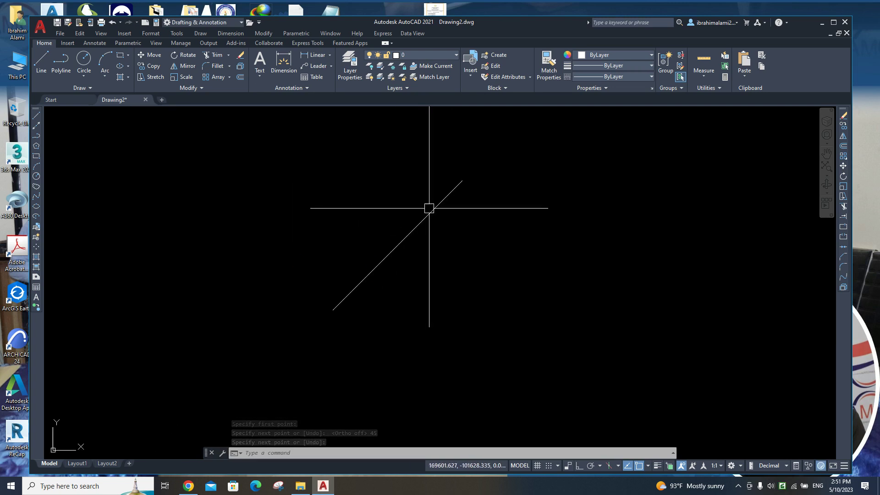
{"action": "middle_click_drag", "start_coordinate": [450, 257], "coordinate": [458, 251]}
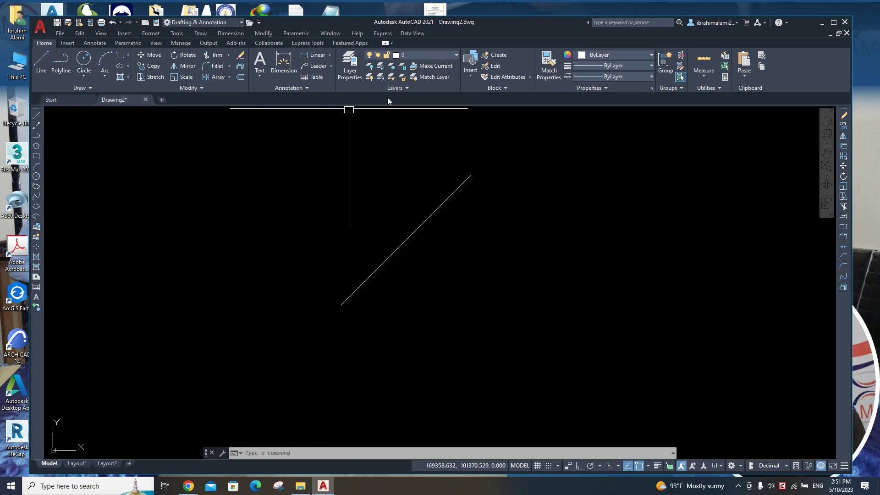
{"action": "left_click", "coordinate": [823, 23]}
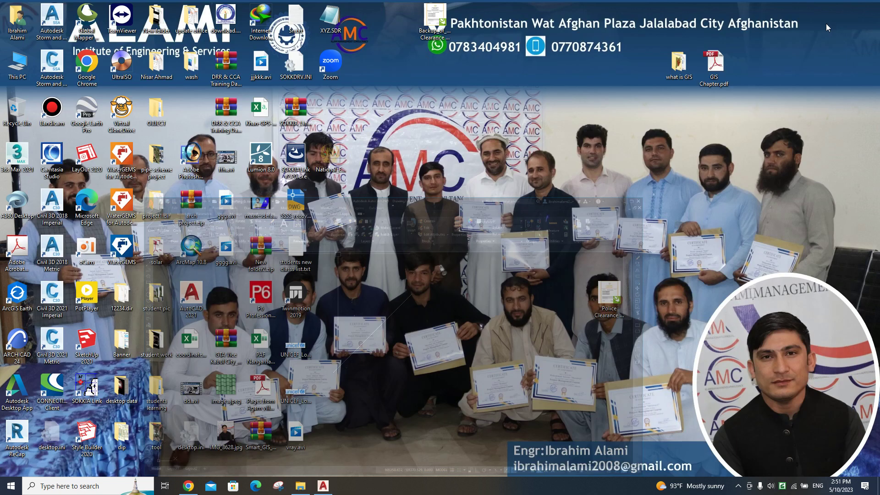